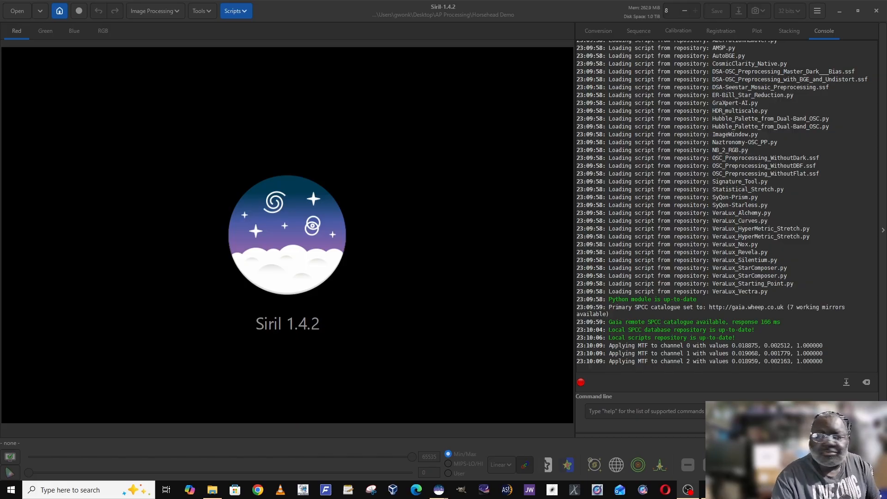
Open the image result_17640s.fit from the Horsehead Demo folder
{"action": "left_click", "coordinate": [22, 13]}
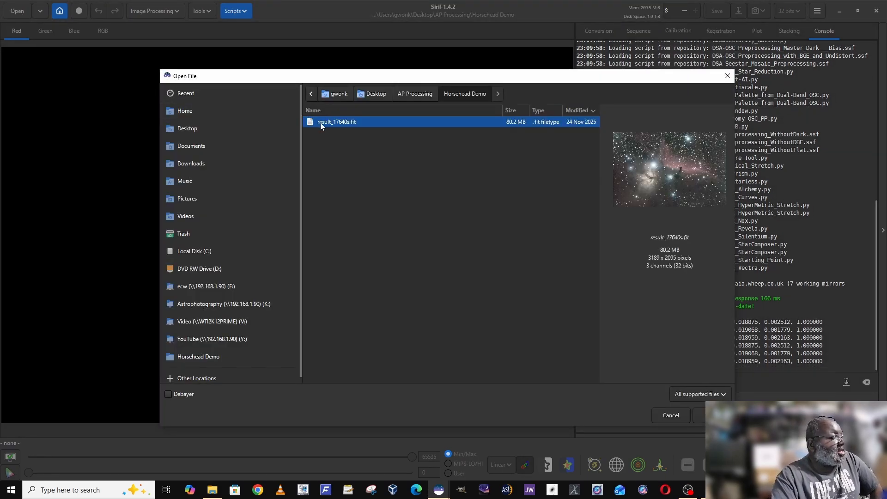
{"action": "double_click", "coordinate": [319, 123]}
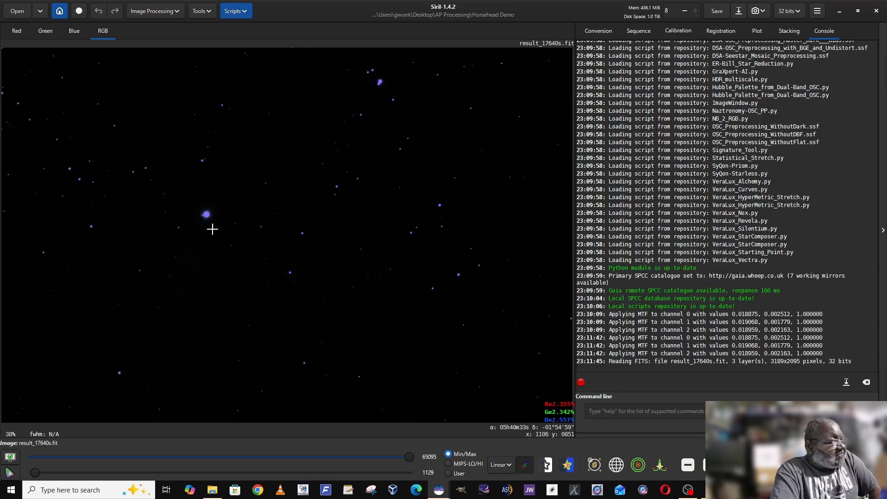
Preview the image in the AutoStretch display mode, and return the display to Linear
{"action": "left_click", "coordinate": [509, 465]}
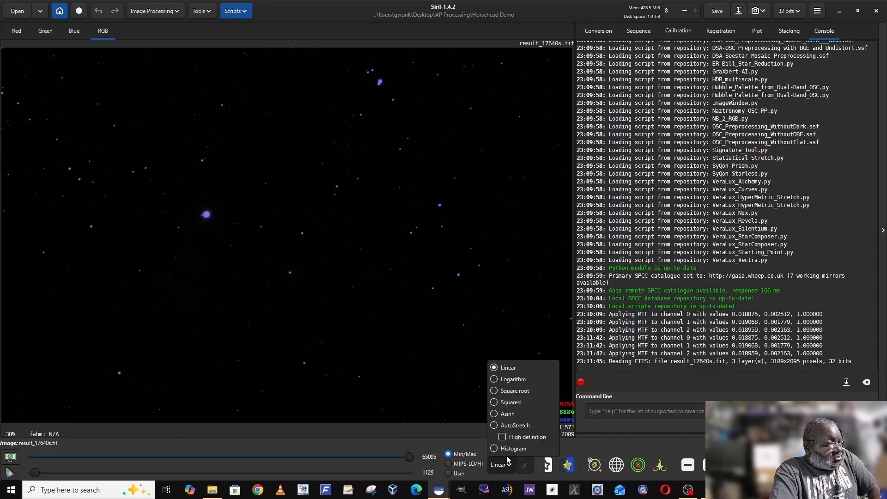
{"action": "left_click", "coordinate": [515, 425]}
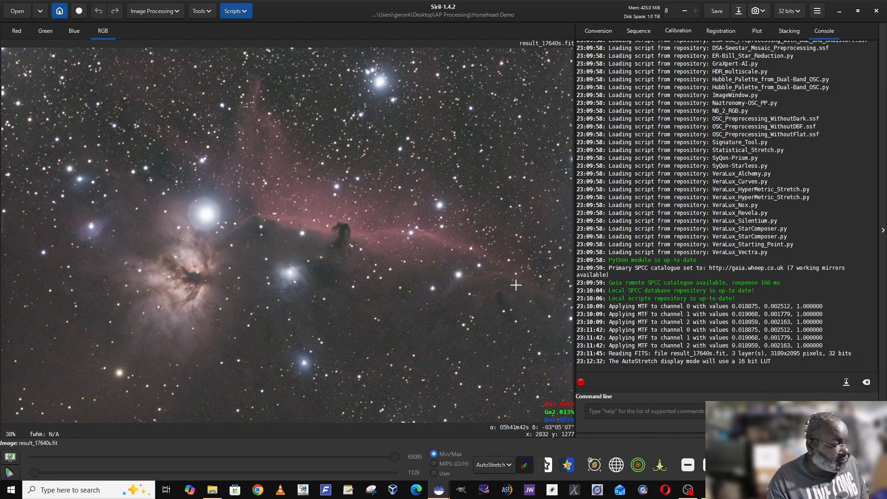
{"action": "left_click", "coordinate": [509, 465]}
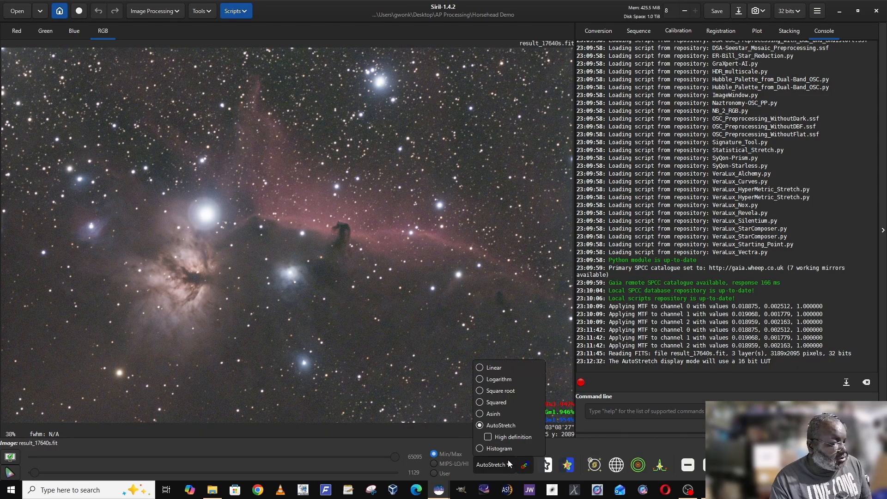
{"action": "left_click", "coordinate": [497, 370]}
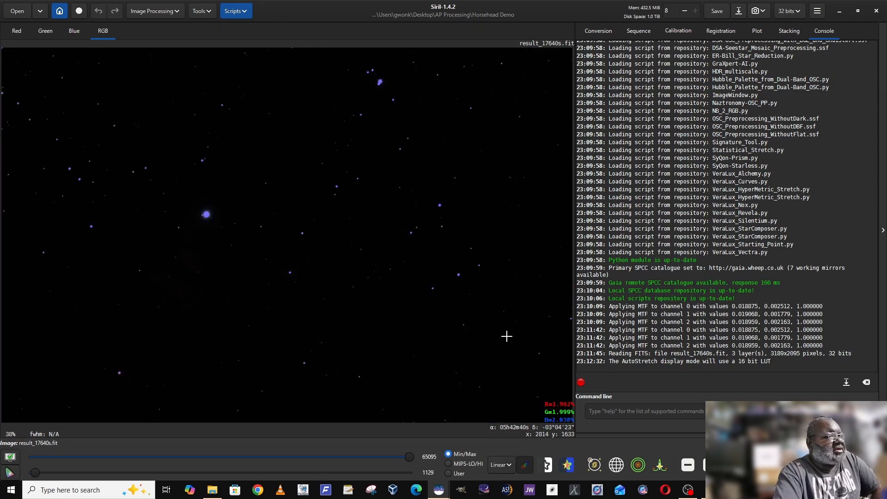
{"action": "left_click", "coordinate": [209, 11]}
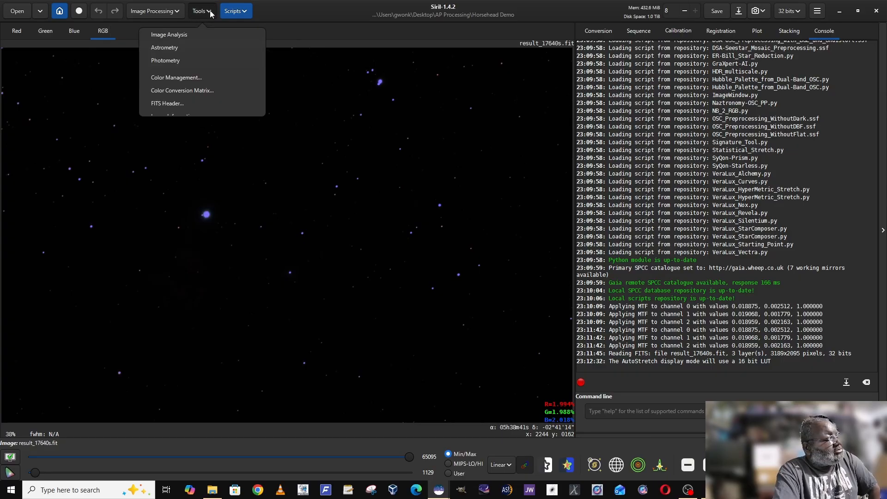
{"action": "left_click", "coordinate": [199, 49]}
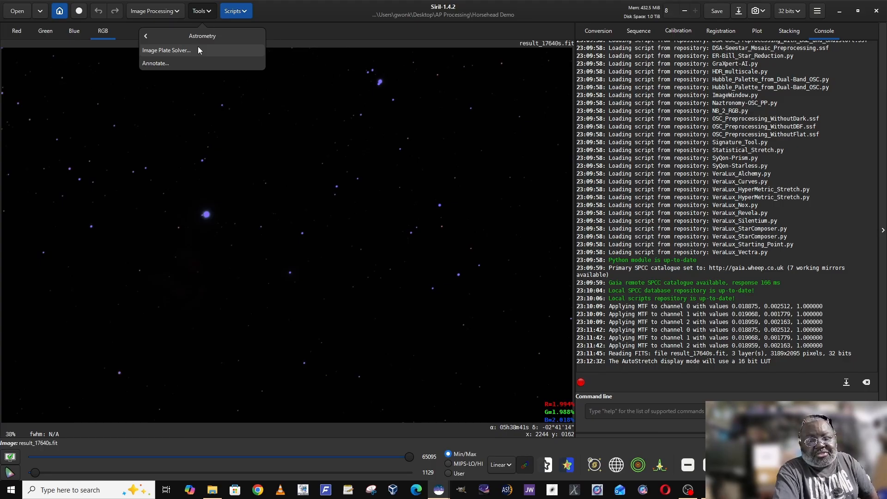
{"action": "left_click", "coordinate": [198, 48]}
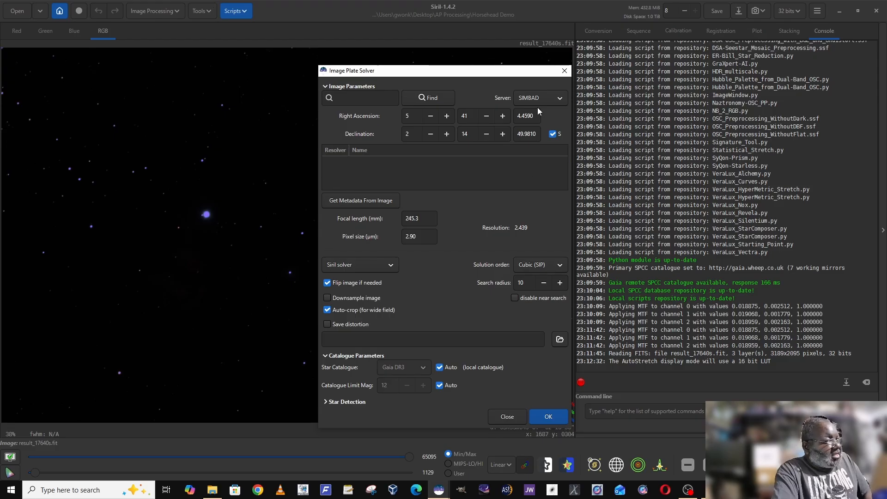
{"action": "left_click", "coordinate": [564, 70]}
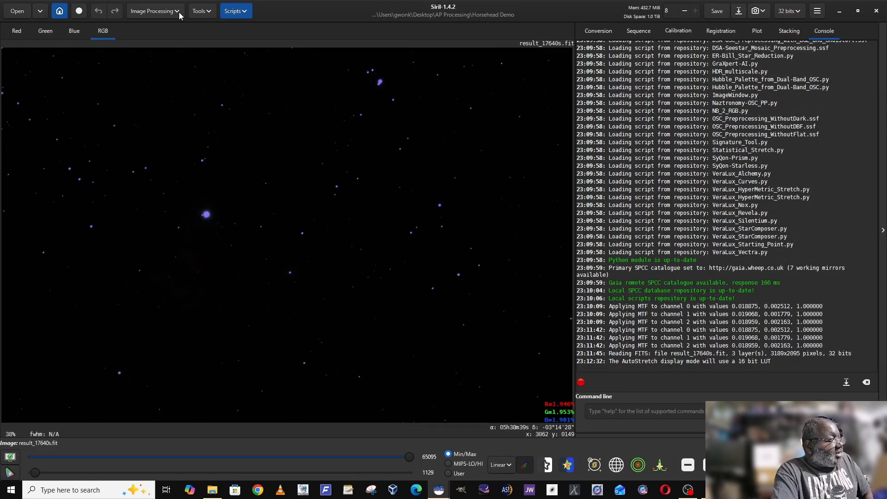
Plate-solve the image with the Image Plate Solver, keeping the offered coordinates and solver settings
{"action": "left_click", "coordinate": [201, 13]}
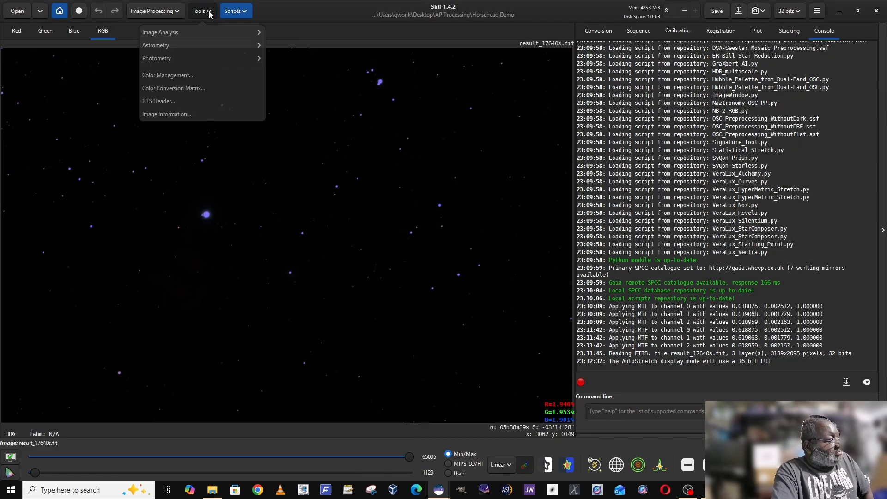
{"action": "left_click", "coordinate": [198, 44]}
{"action": "left_click", "coordinate": [197, 50]}
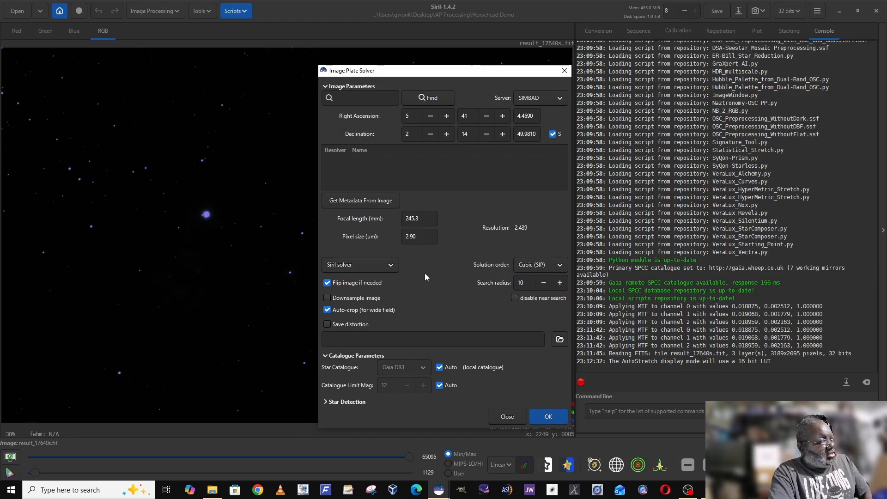
{"action": "left_click", "coordinate": [549, 417]}
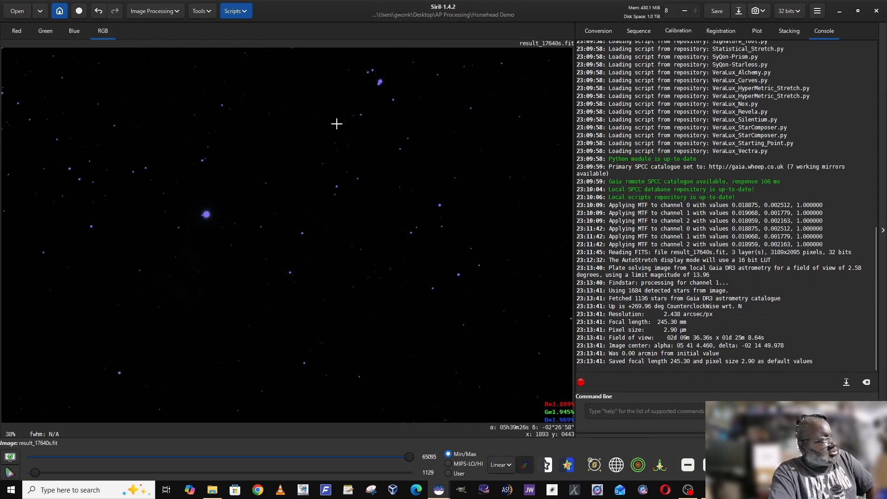
Switch the display mode of the plate-solved image to AutoStretch
{"action": "left_click", "coordinate": [244, 12]}
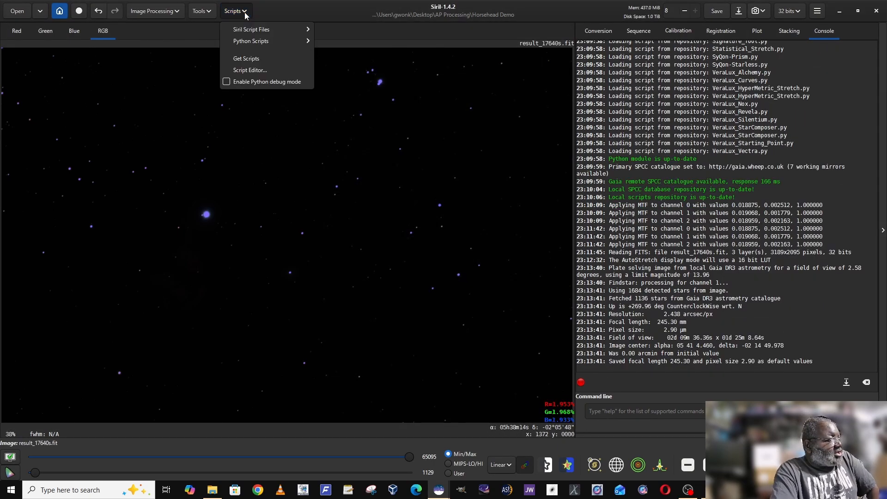
{"action": "left_click", "coordinate": [307, 10]}
{"action": "left_click", "coordinate": [495, 465]}
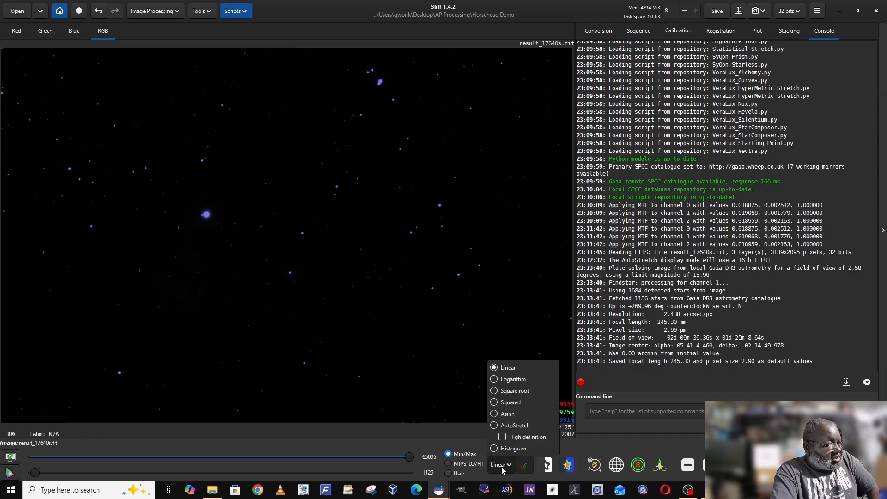
{"action": "left_click", "coordinate": [501, 428]}
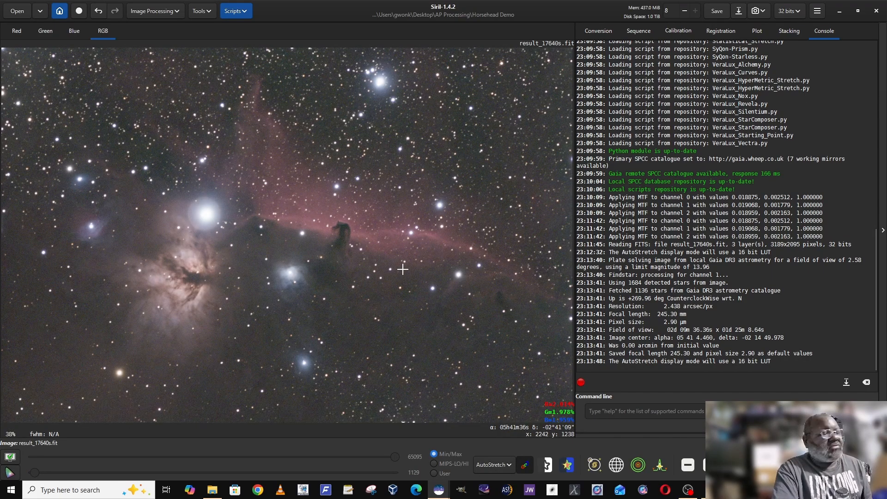
Run the GraXpert-AI.py Python processing script and accept the script warning
{"action": "left_click", "coordinate": [241, 13]}
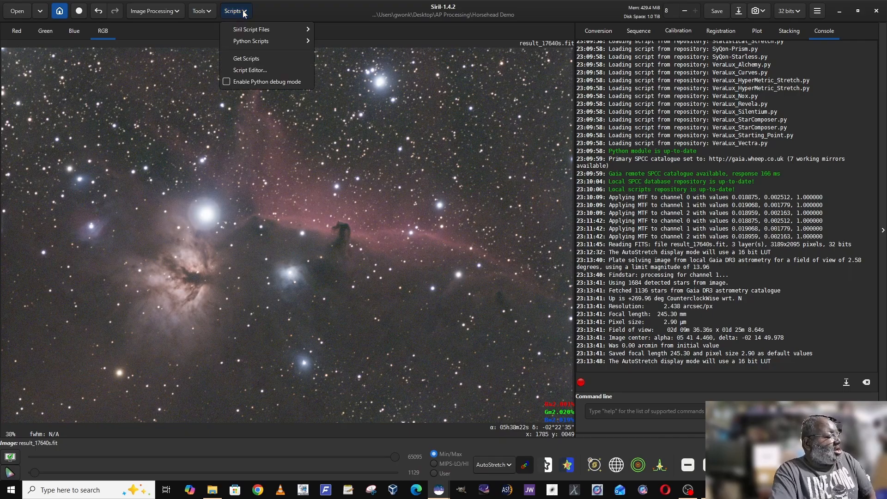
{"action": "mouse_move", "coordinate": [249, 41]}
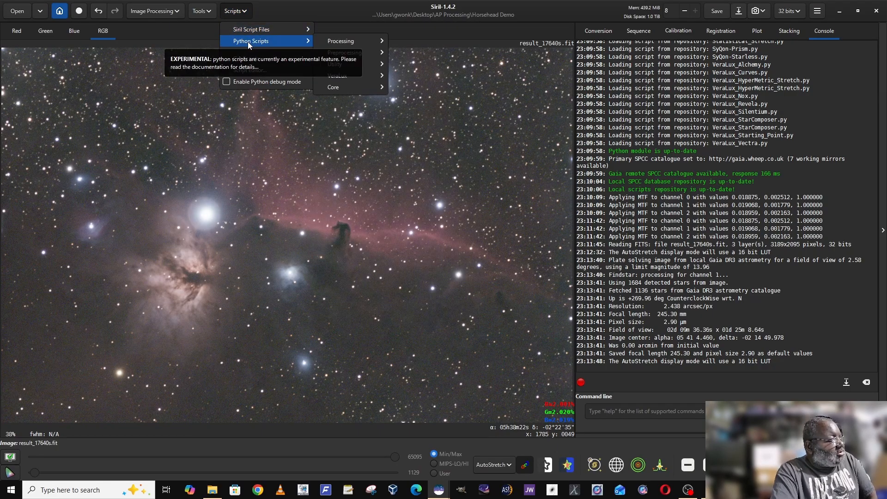
{"action": "mouse_move", "coordinate": [356, 42]}
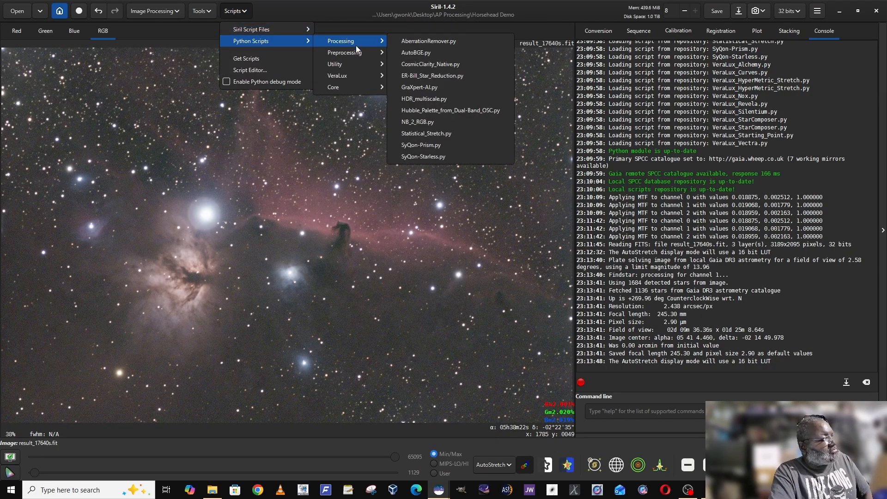
{"action": "left_click", "coordinate": [438, 88]}
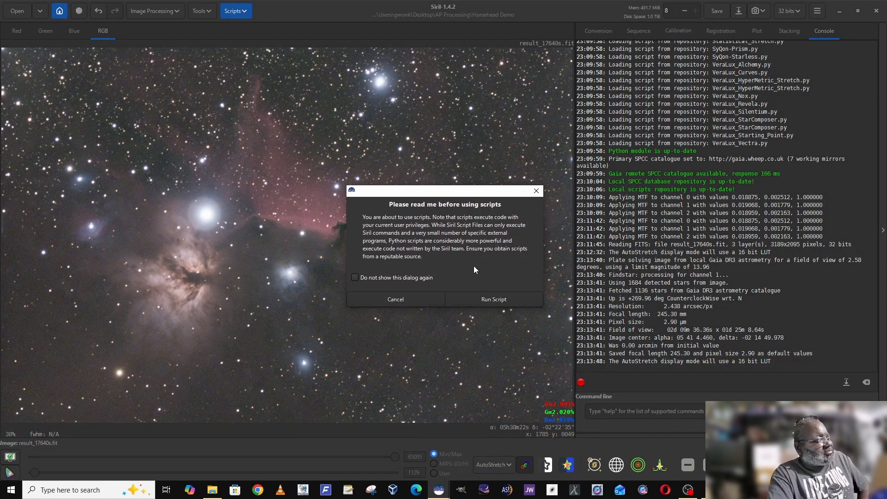
{"action": "left_click", "coordinate": [483, 300]}
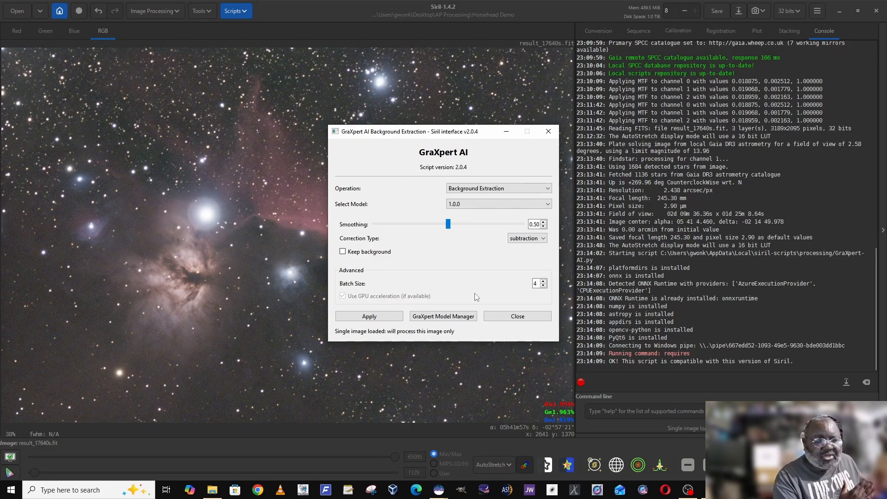
Apply GraXpert background extraction to the image with model 1.0.1, and close the GraXpert dialog
{"action": "left_click", "coordinate": [534, 207]}
{"action": "left_click", "coordinate": [510, 218]}
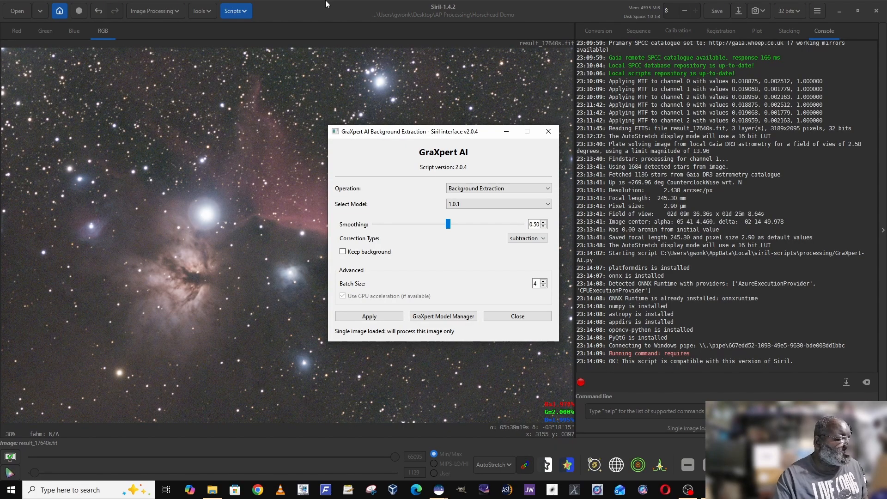
{"action": "left_click_drag", "start_coordinate": [428, 133], "coordinate": [711, 118]}
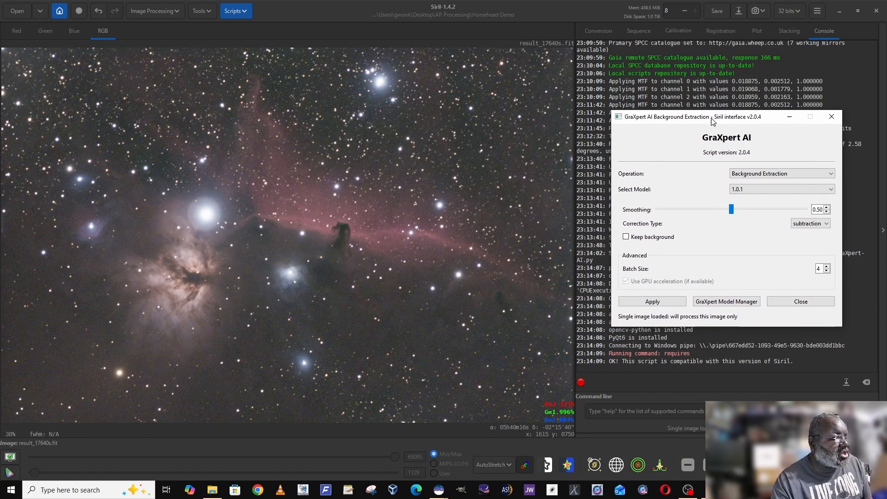
{"action": "left_click", "coordinate": [776, 190]}
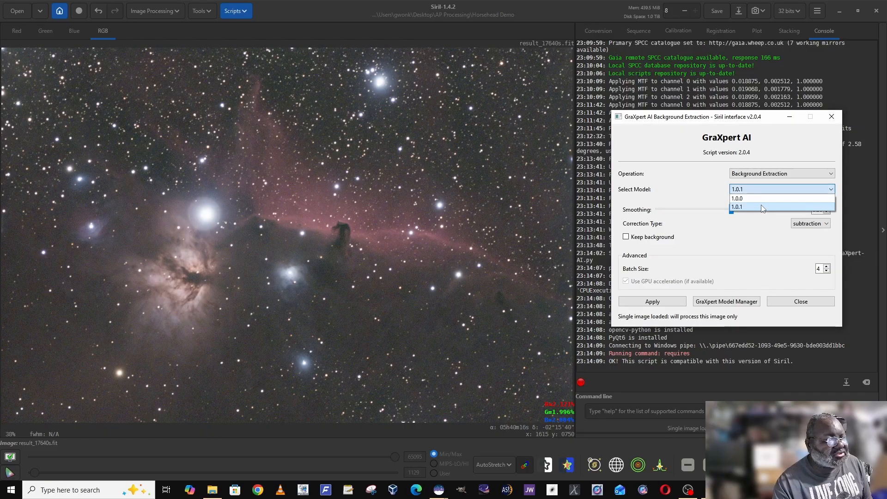
{"action": "left_click", "coordinate": [759, 206]}
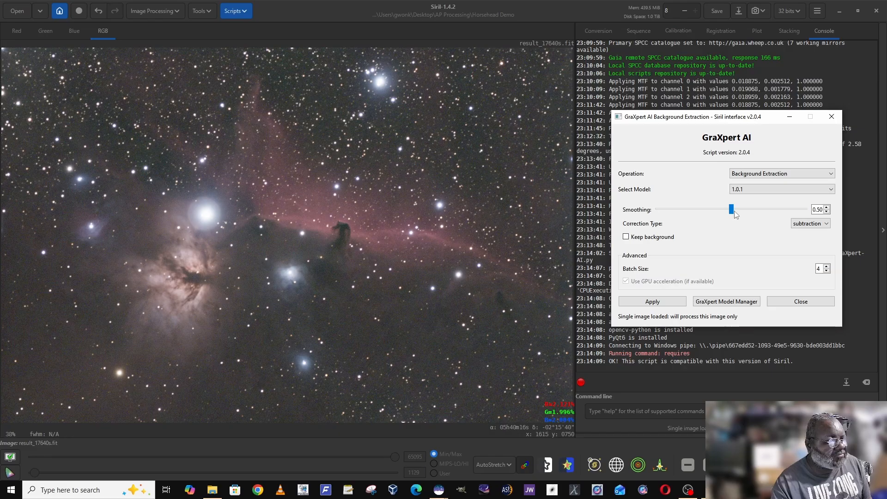
{"action": "left_click", "coordinate": [663, 303]}
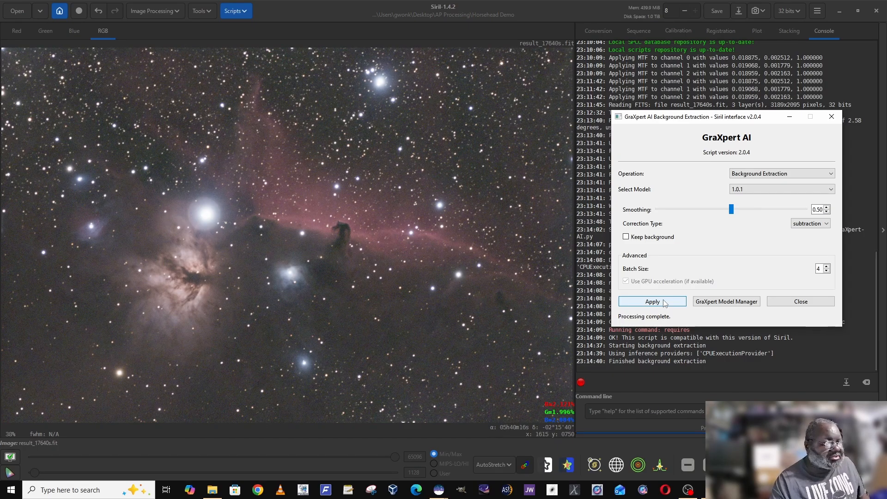
{"action": "left_click", "coordinate": [806, 302]}
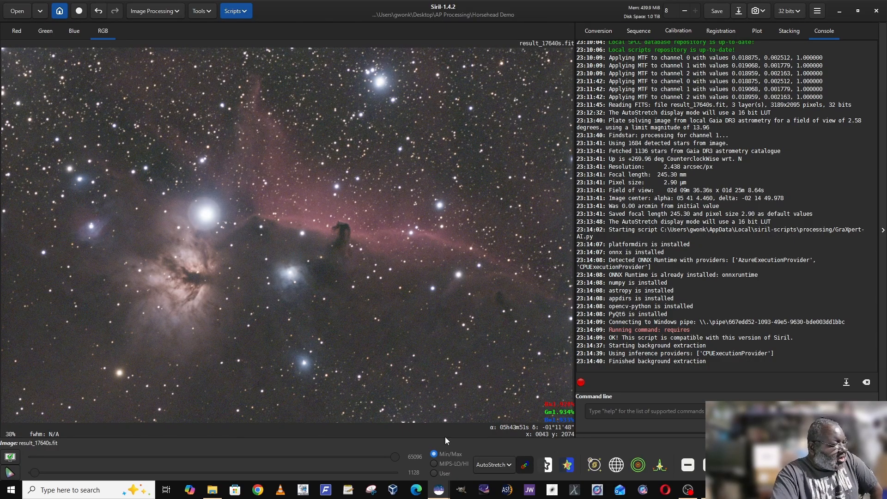
Crop the image's outer edges to a selection of about 3137 × 2041 px
{"action": "left_click_drag", "start_coordinate": [566, 418], "coordinate": [4, 53]}
{"action": "right_click", "coordinate": [135, 157]}
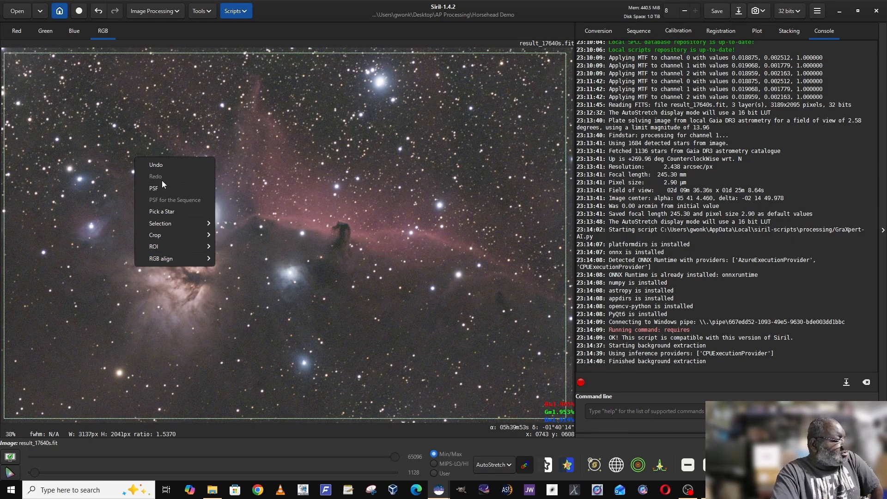
{"action": "mouse_move", "coordinate": [165, 235]}
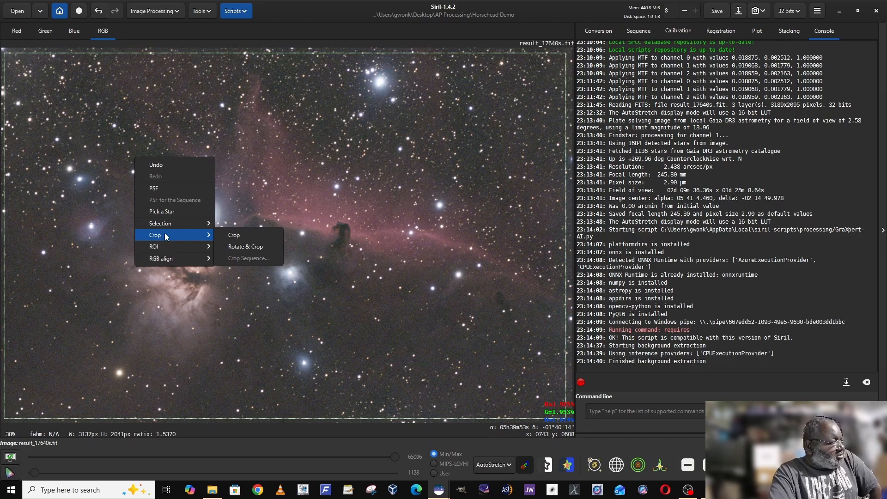
{"action": "right_click", "coordinate": [273, 192]}
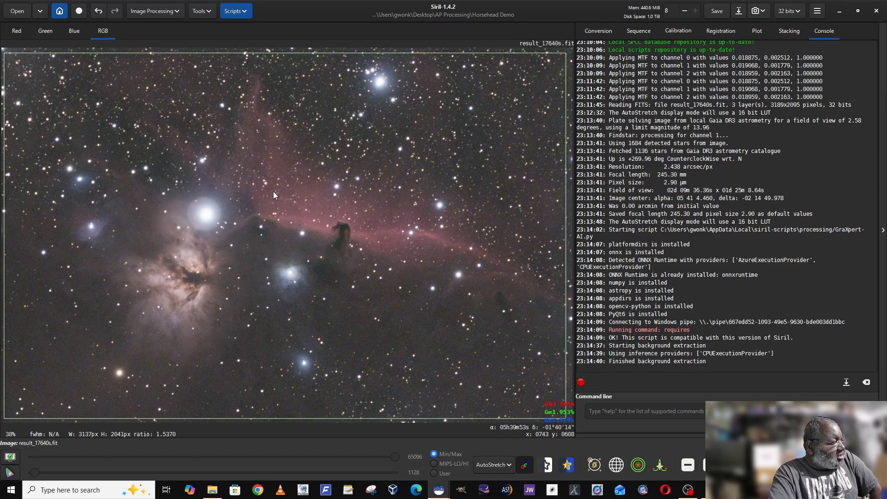
{"action": "right_click", "coordinate": [273, 191]}
{"action": "mouse_move", "coordinate": [294, 276]}
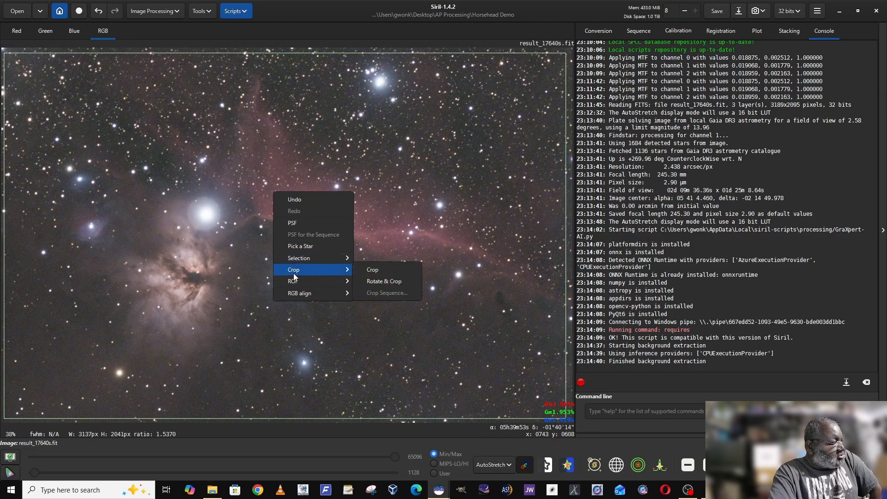
{"action": "left_click", "coordinate": [376, 273]}
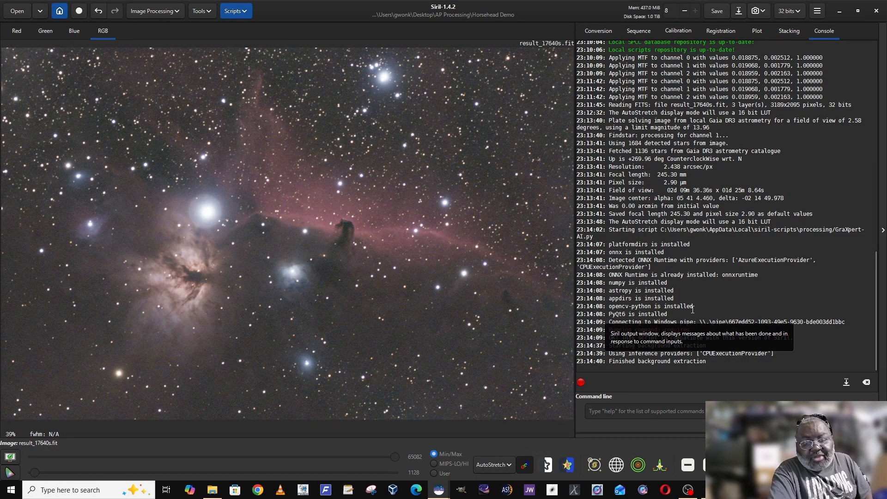
Set the display mode of the cropped image back to Linear
{"action": "left_click", "coordinate": [508, 464]}
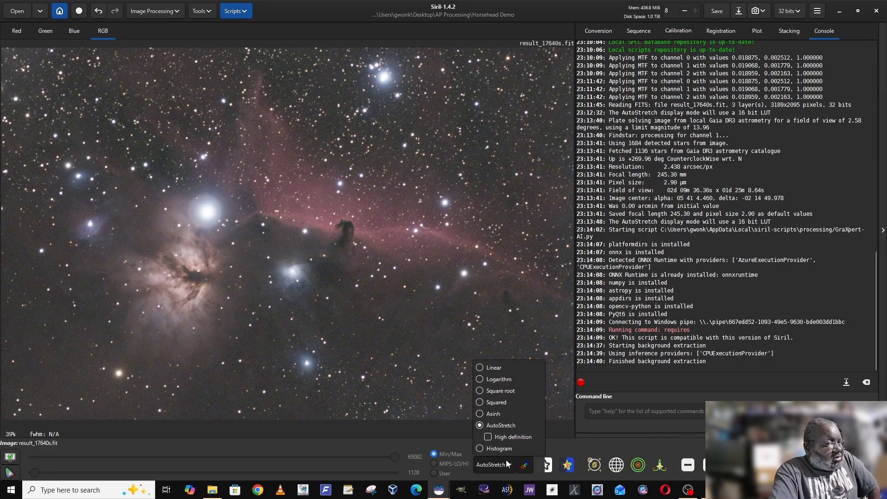
{"action": "left_click", "coordinate": [496, 367]}
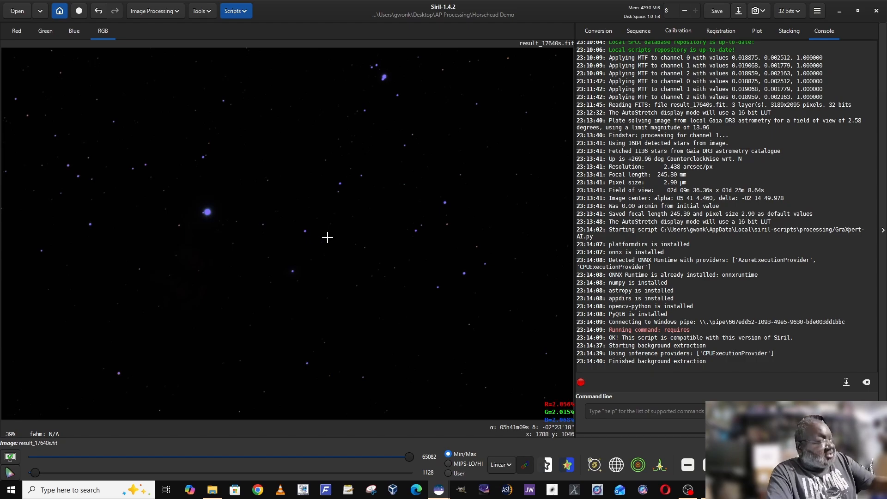
Stretch the image with Histogram Transformation using the autostretch values, apply it, and close the dialog
{"action": "left_click", "coordinate": [178, 12]}
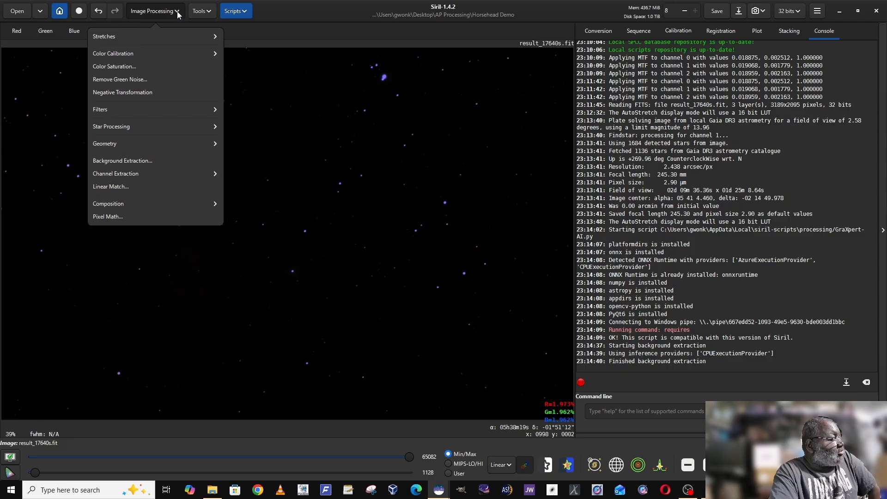
{"action": "left_click", "coordinate": [165, 37]}
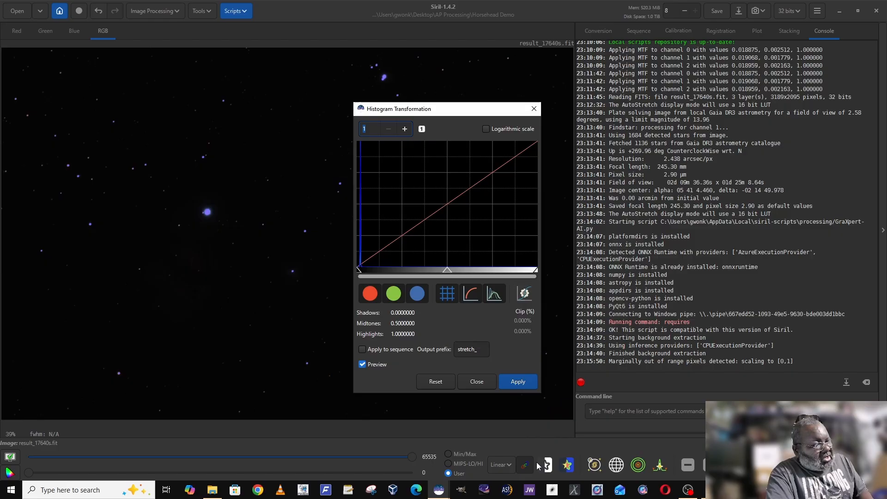
{"action": "left_click", "coordinate": [511, 464]}
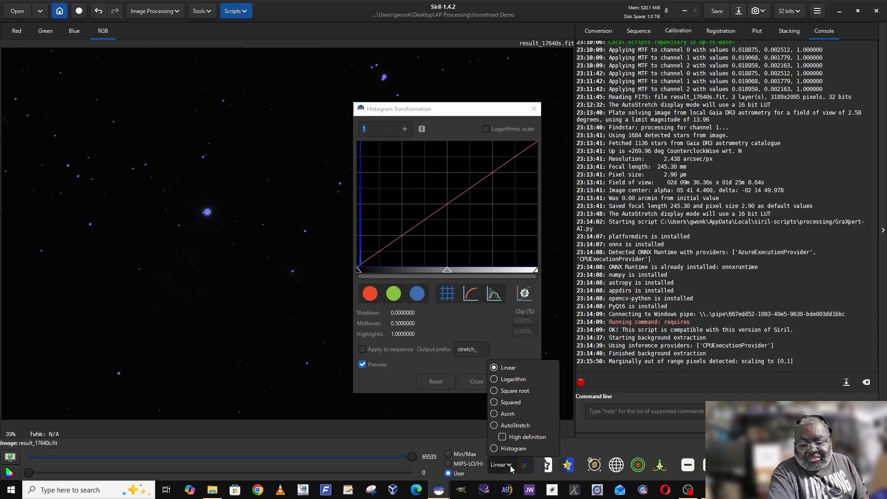
{"action": "left_click", "coordinate": [511, 464]}
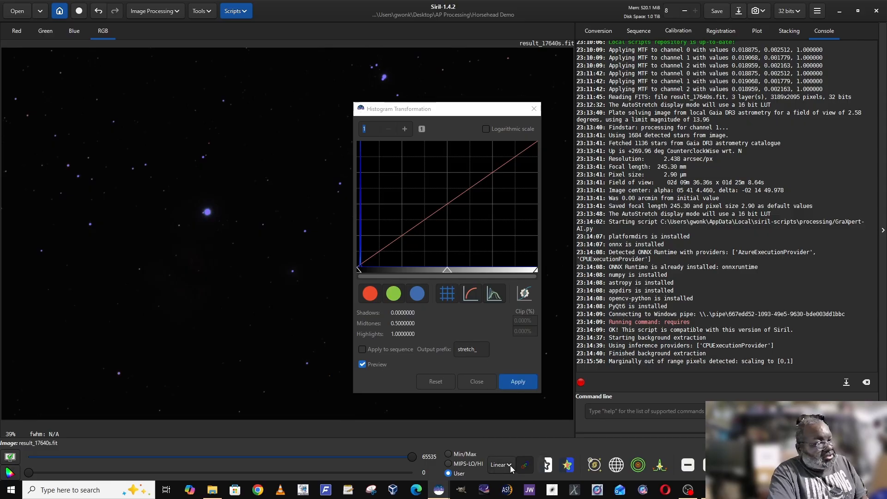
{"action": "left_click", "coordinate": [525, 294]}
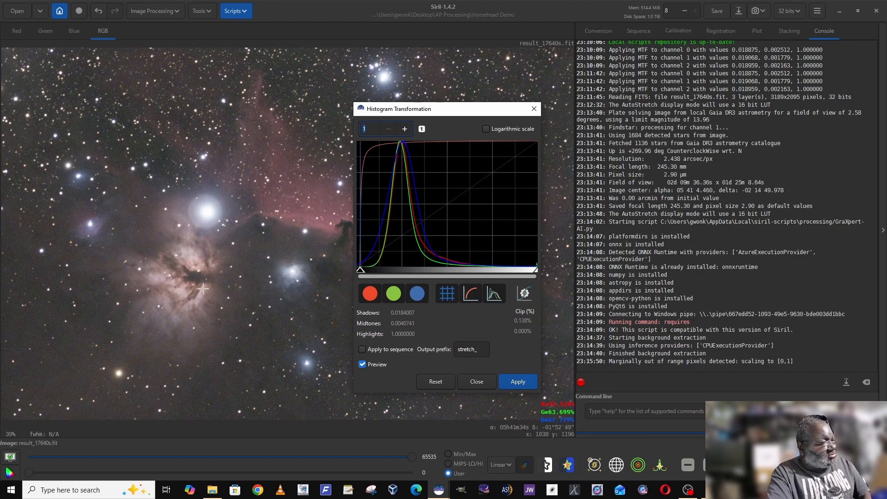
{"action": "left_click", "coordinate": [512, 378]}
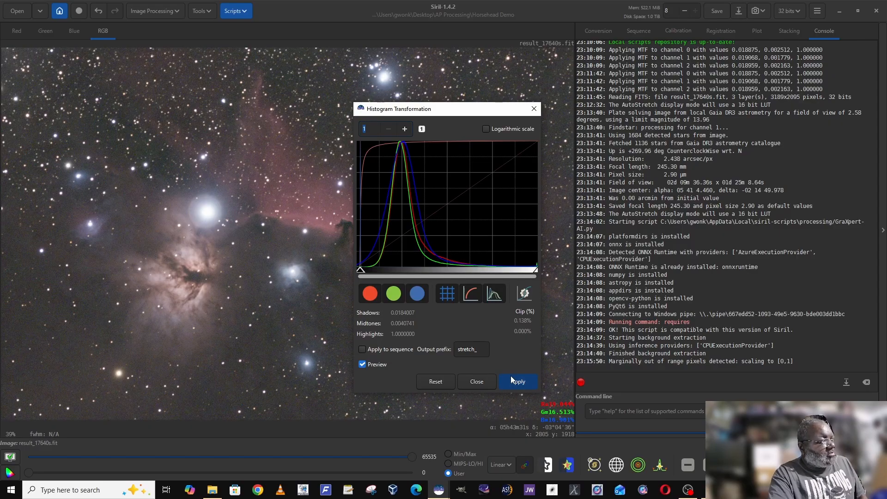
{"action": "left_click", "coordinate": [471, 384]}
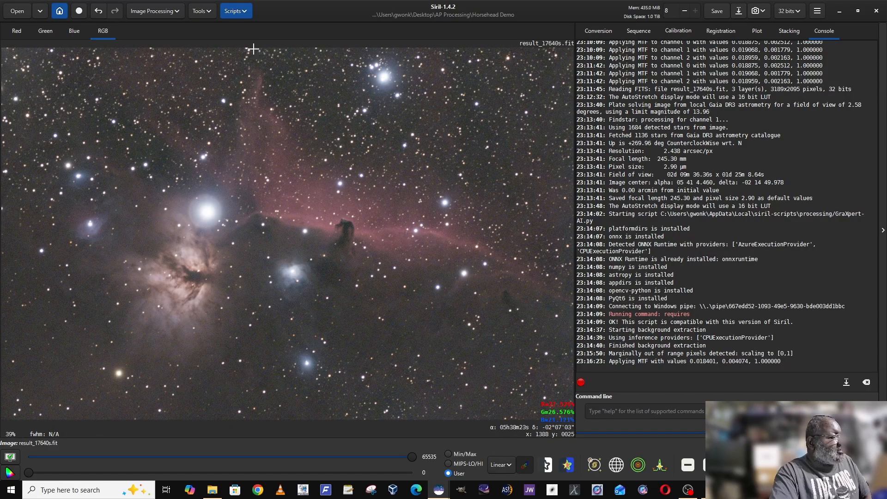
Run the CosmicClarity_Native.py script and sharpen the image in Both mode with Stellar Amount 0.20, Non-Stellar Amount 0.85 and auto-detected PSF
{"action": "left_click", "coordinate": [246, 13]}
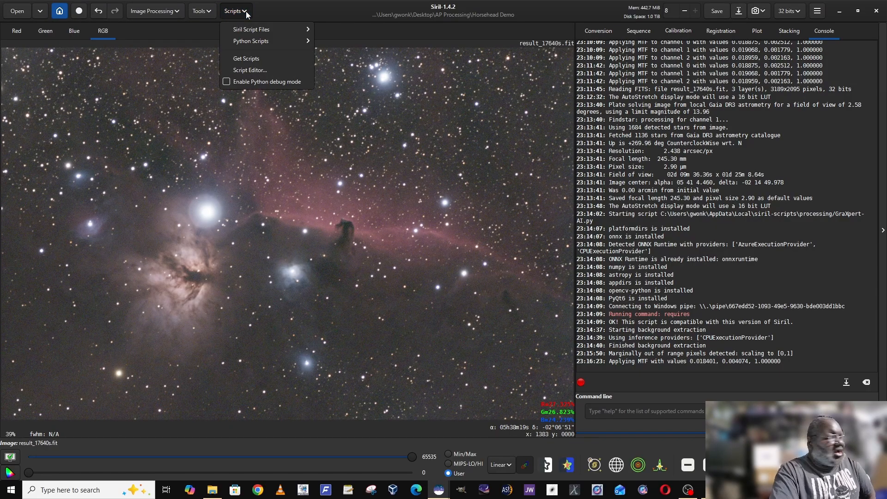
{"action": "mouse_move", "coordinate": [252, 29]}
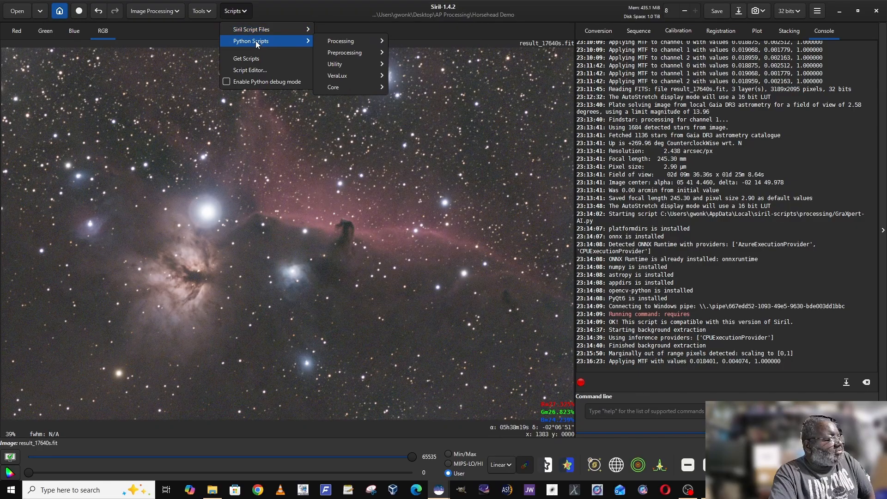
{"action": "mouse_move", "coordinate": [349, 45]}
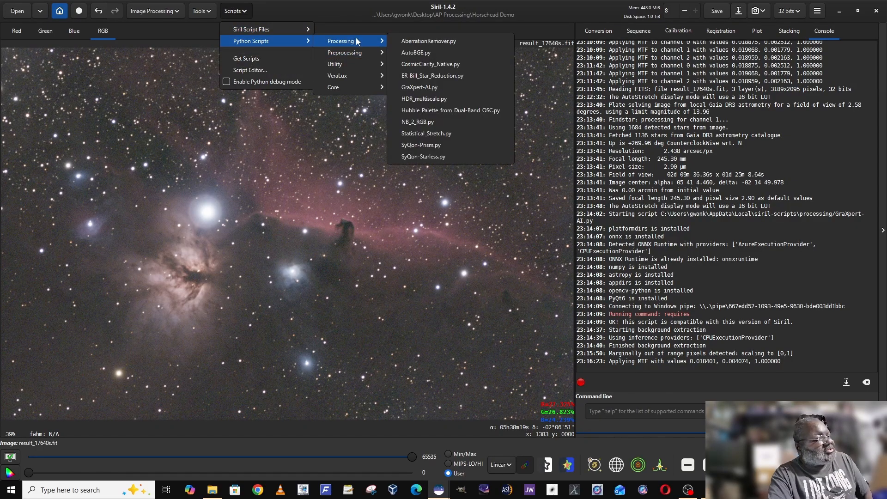
{"action": "left_click", "coordinate": [467, 67]}
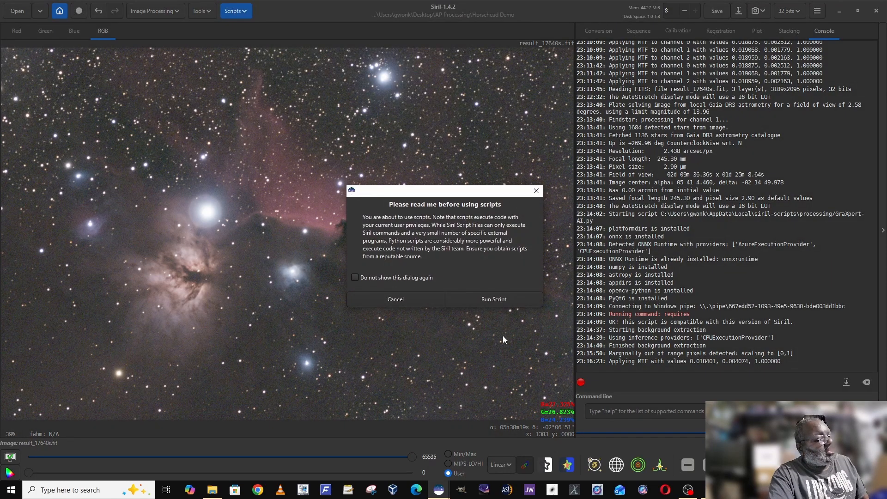
{"action": "left_click", "coordinate": [495, 299]}
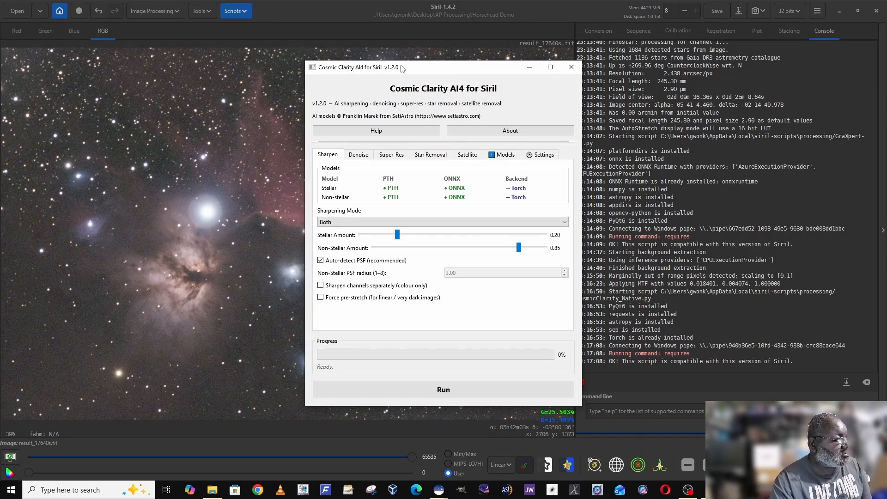
{"action": "left_click_drag", "start_coordinate": [401, 69], "coordinate": [681, 69]}
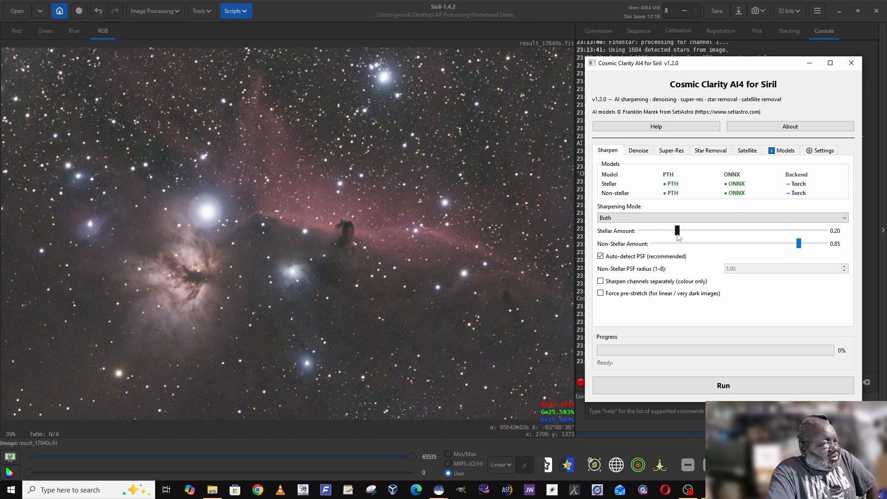
{"action": "left_click", "coordinate": [722, 389]}
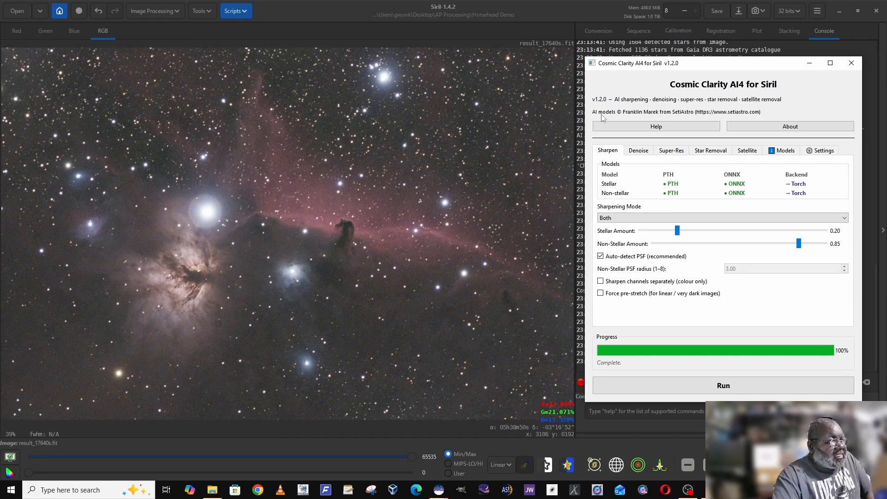
Denoise the image with Cosmic Clarity in full mode, Luma and Colour Strength 0.80, Full model variant, and close Cosmic Clarity
{"action": "left_click", "coordinate": [643, 152]}
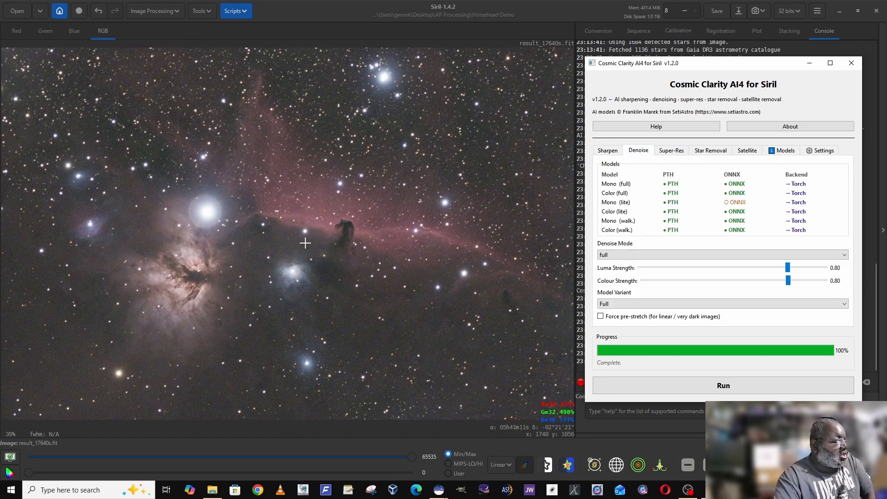
{"action": "scroll", "coordinate": [304, 243], "scroll_direction": "up", "scroll_amount": 3}
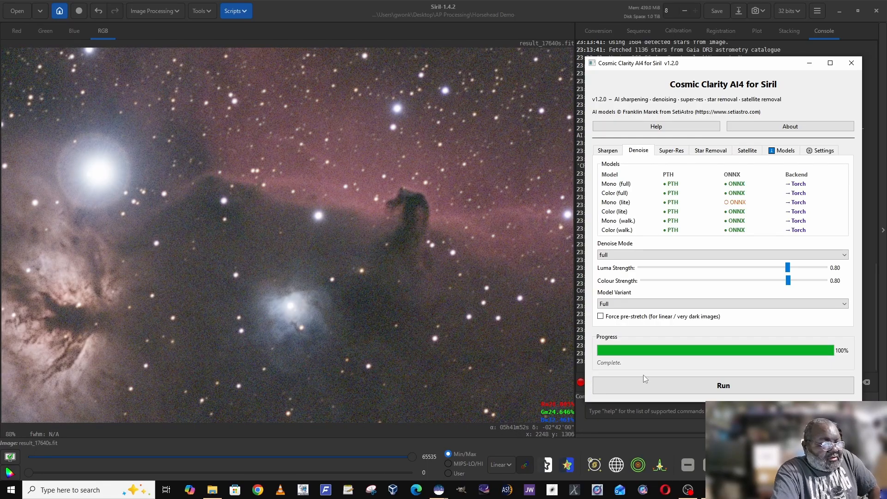
{"action": "left_click", "coordinate": [710, 390]}
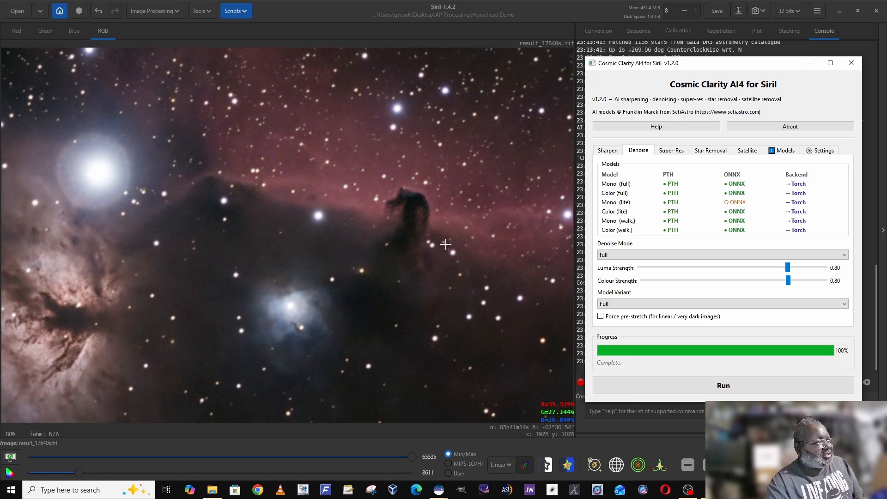
{"action": "left_click", "coordinate": [851, 64]}
{"action": "scroll", "coordinate": [294, 243], "scroll_direction": "down", "scroll_amount": 2}
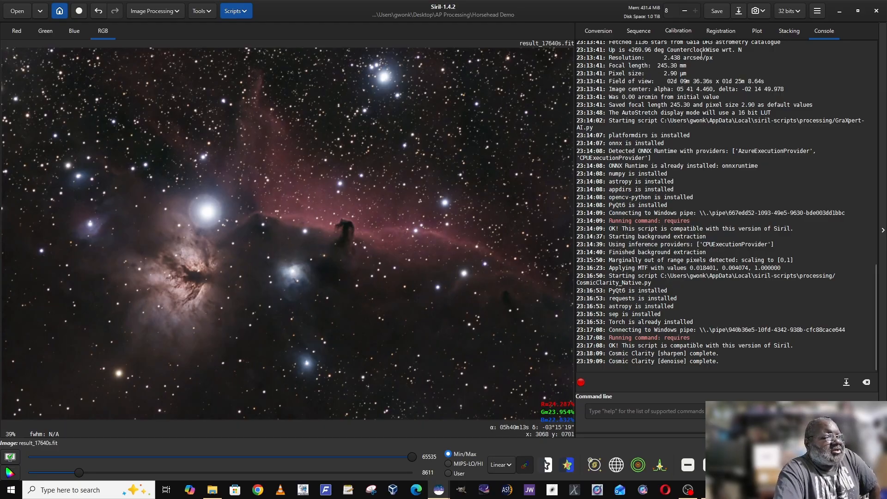
Save the processed image as the JPEG file Horsehead1.jpg in the Horsehead Demo folder with quality 100
{"action": "left_click", "coordinate": [737, 13]}
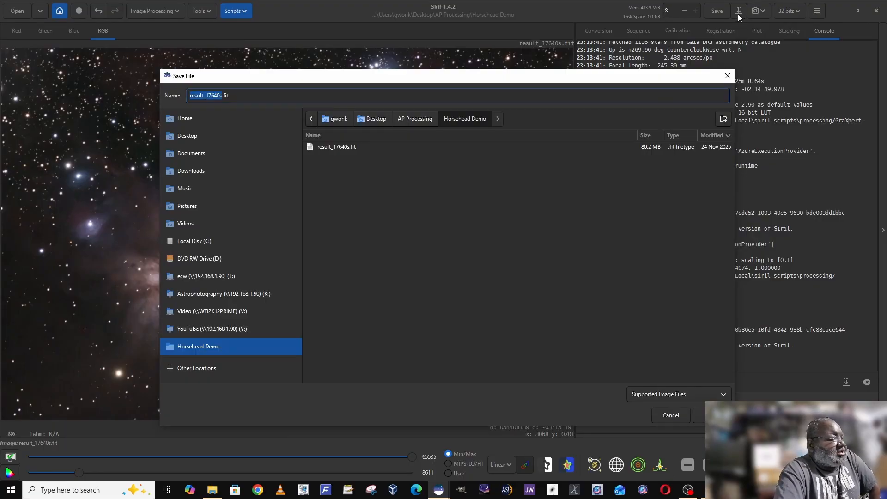
{"action": "left_click", "coordinate": [724, 395]}
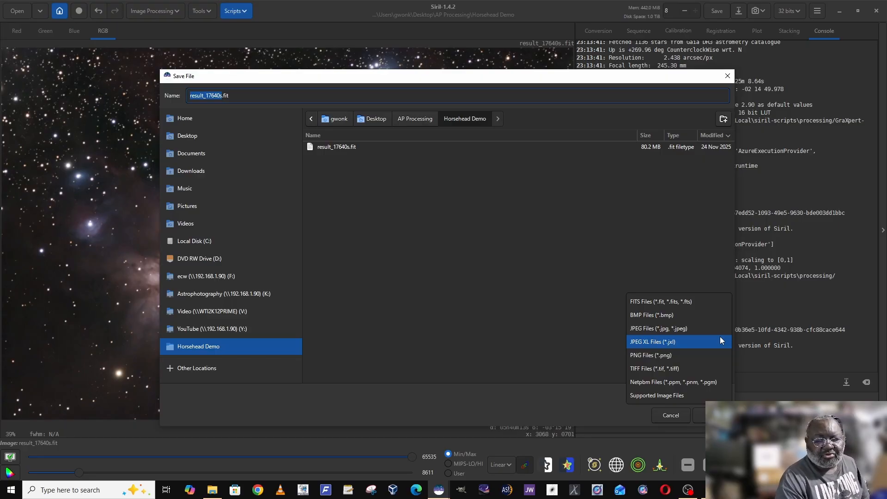
{"action": "left_click", "coordinate": [694, 330]}
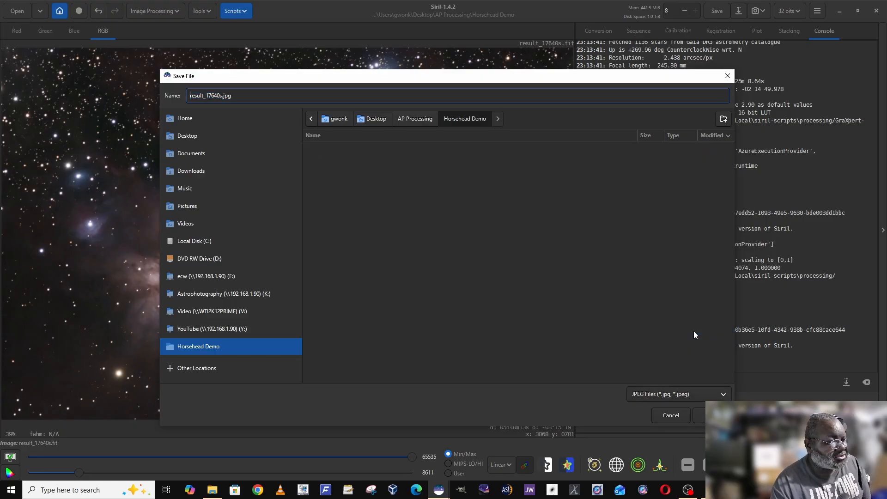
{"action": "double_click", "coordinate": [222, 94]}
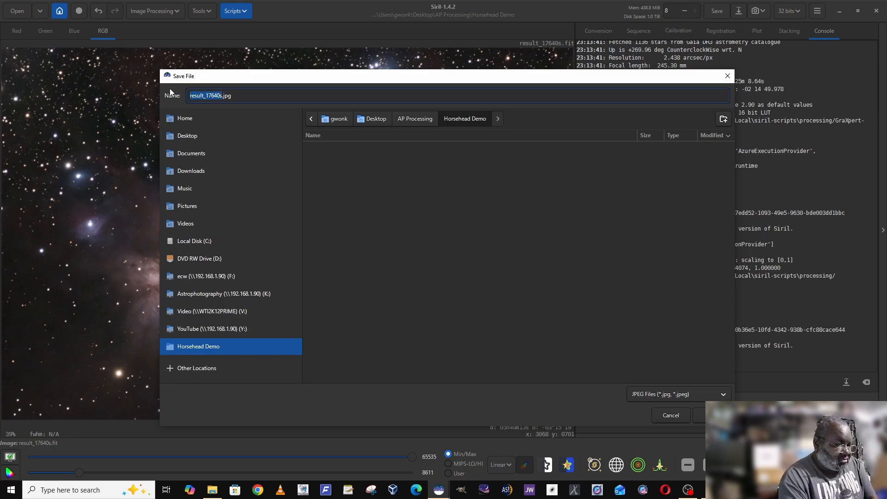
{"action": "type", "text": "Hor"}
{"action": "key", "text": "BackSpace"}
{"action": "key", "text": "BackSpace"}
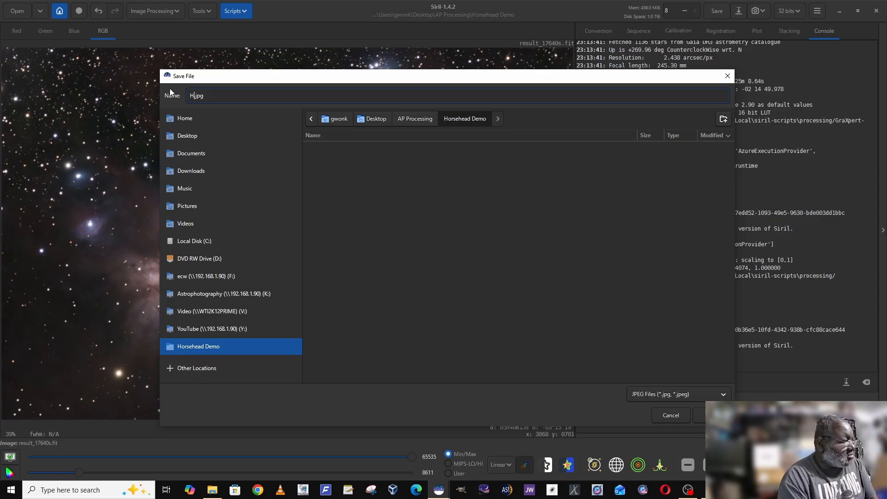
{"action": "type", "text": "orsehea"}
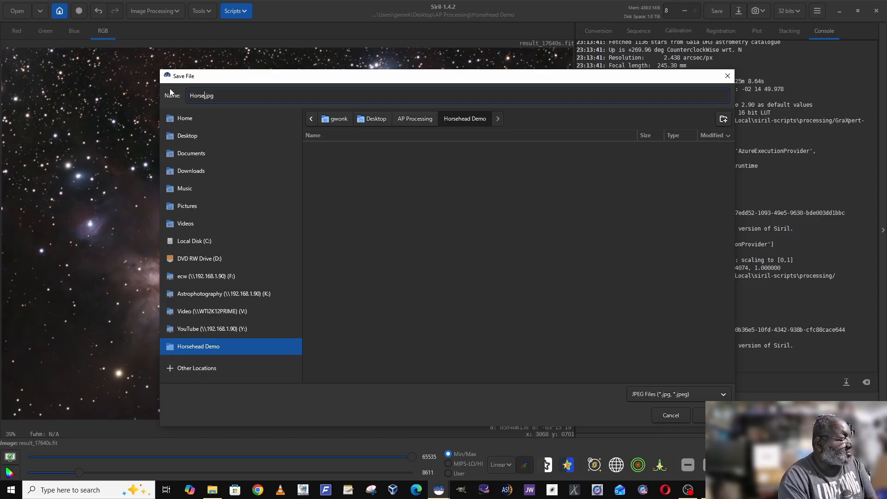
{"action": "type", "text": "d1"}
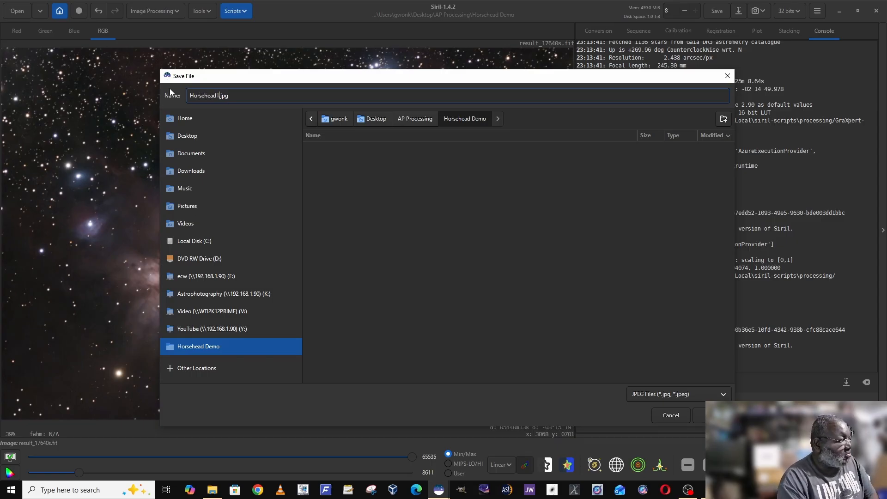
{"action": "key", "text": "Return"}
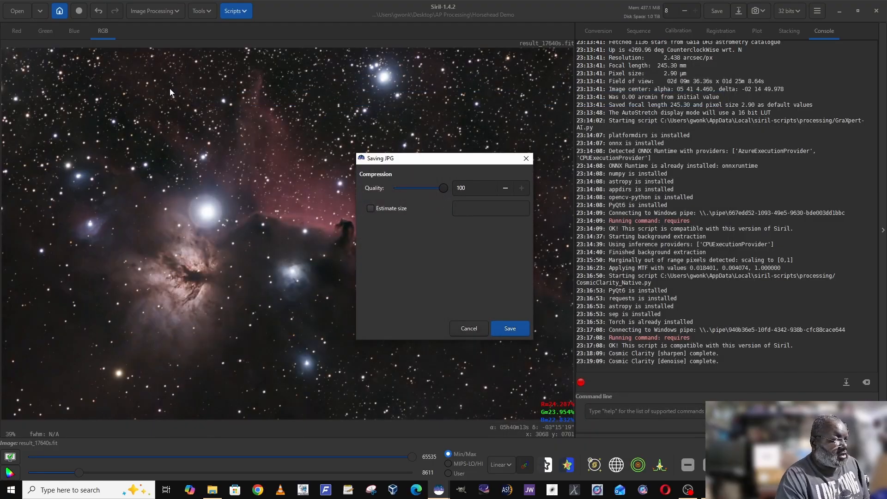
{"action": "key", "text": "Return"}
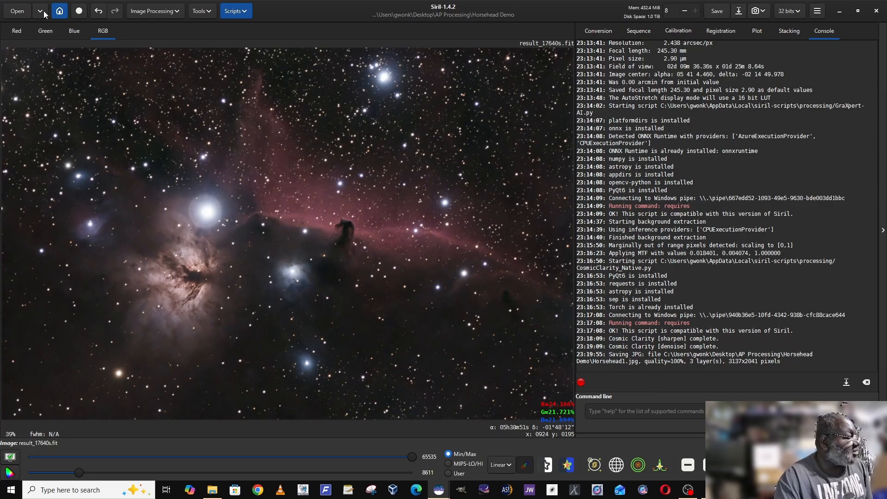
Reopen result_17640s.fit and run the VeraLux_HyperMetric_Stretch.py Python script, accepting the warning and moving its window clear of the image
{"action": "left_click", "coordinate": [17, 11]}
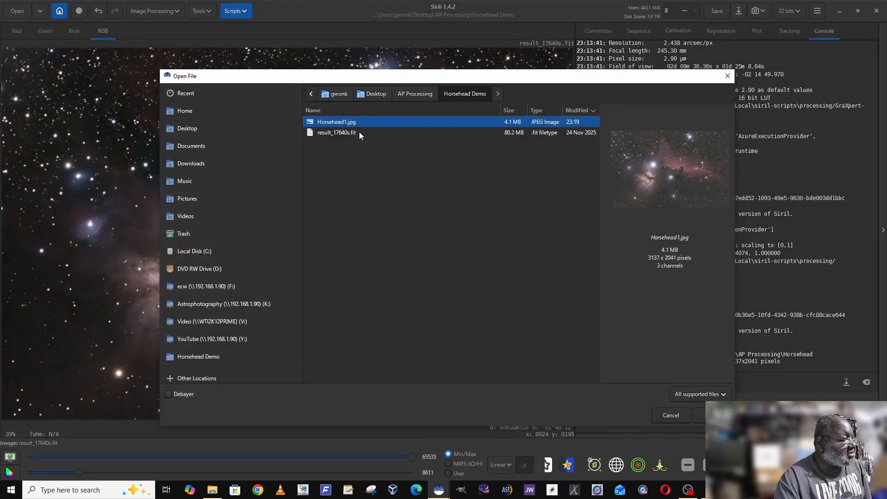
{"action": "double_click", "coordinate": [351, 134]}
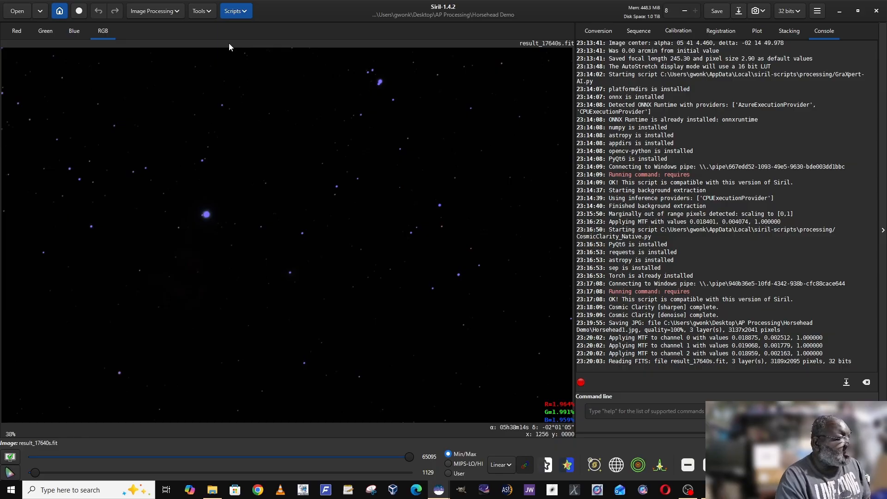
{"action": "left_click", "coordinate": [242, 13]}
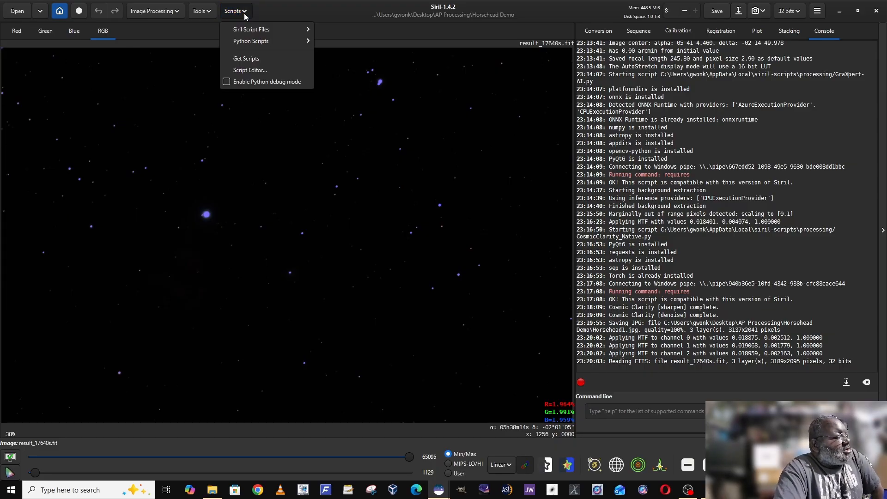
{"action": "mouse_move", "coordinate": [244, 42]}
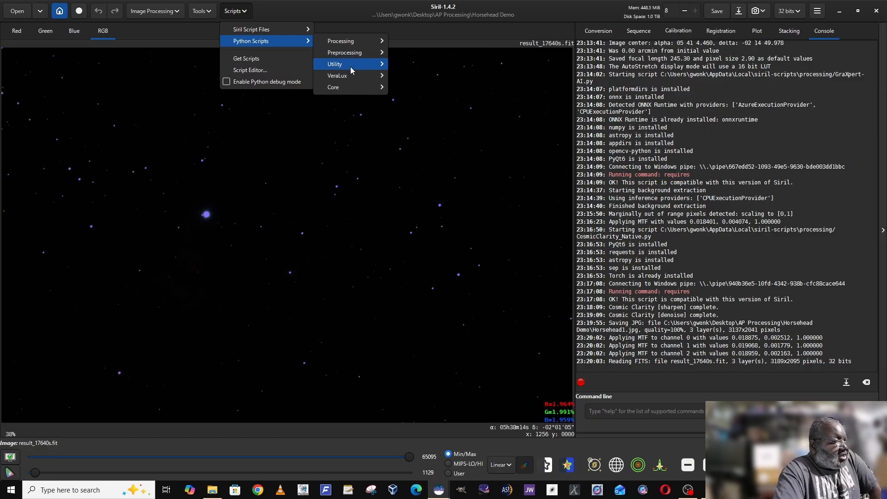
{"action": "mouse_move", "coordinate": [352, 80]}
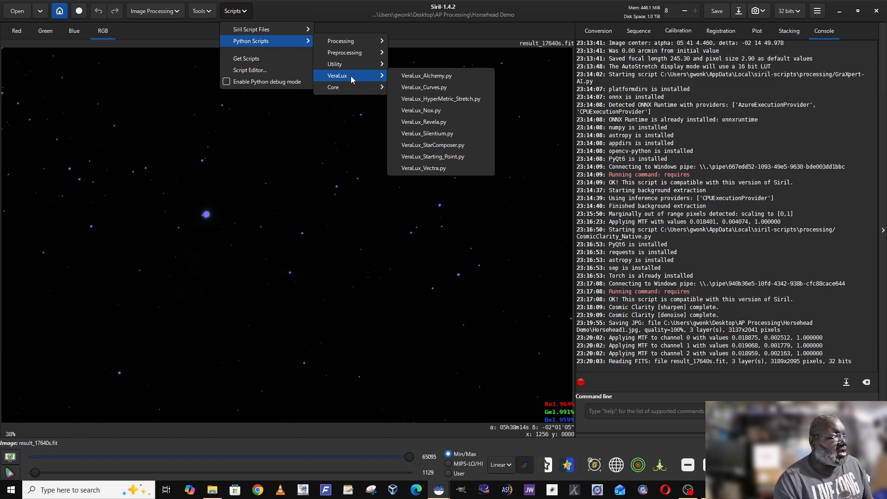
{"action": "left_click", "coordinate": [417, 99]}
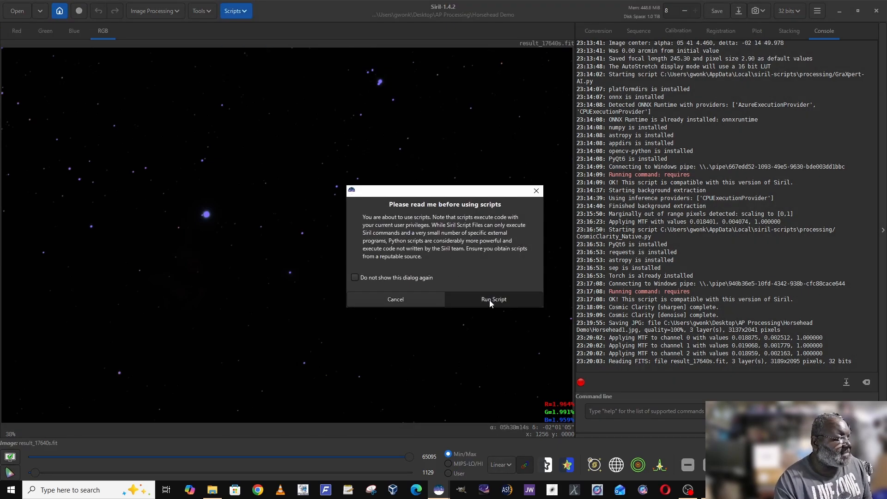
{"action": "left_click", "coordinate": [489, 300]}
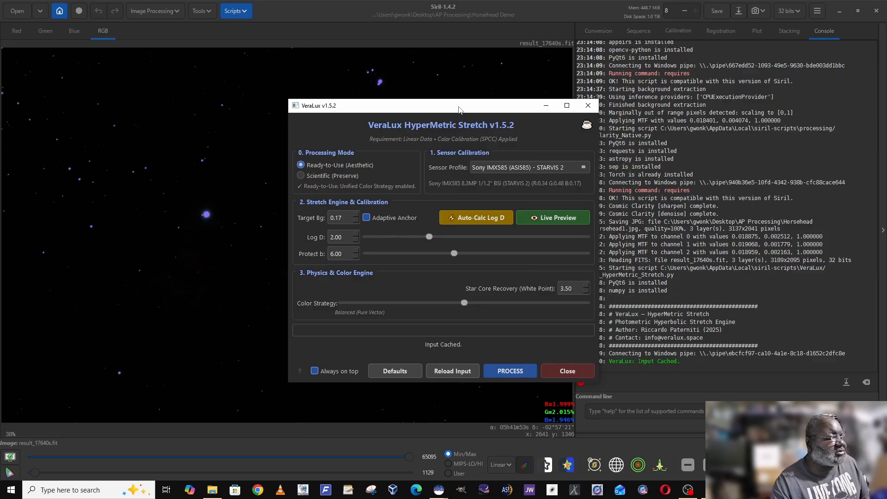
{"action": "left_click_drag", "start_coordinate": [459, 109], "coordinate": [736, 55]}
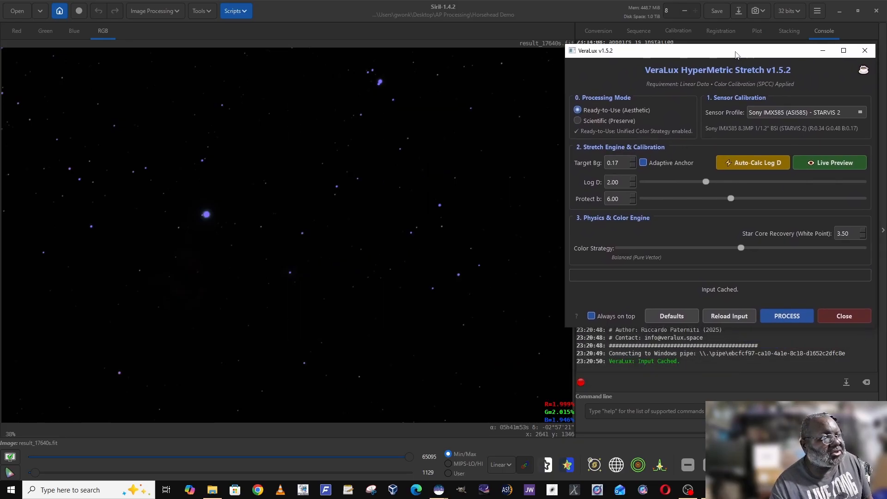
Show the VeraLux live preview, place its window beside the settings, and auto-calculate Log D
{"action": "left_click", "coordinate": [836, 164]}
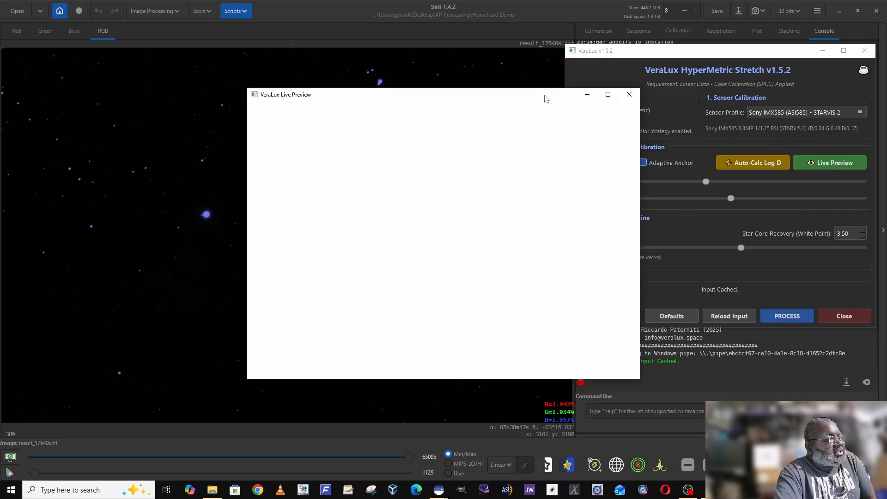
{"action": "left_click_drag", "start_coordinate": [545, 97], "coordinate": [450, 79]}
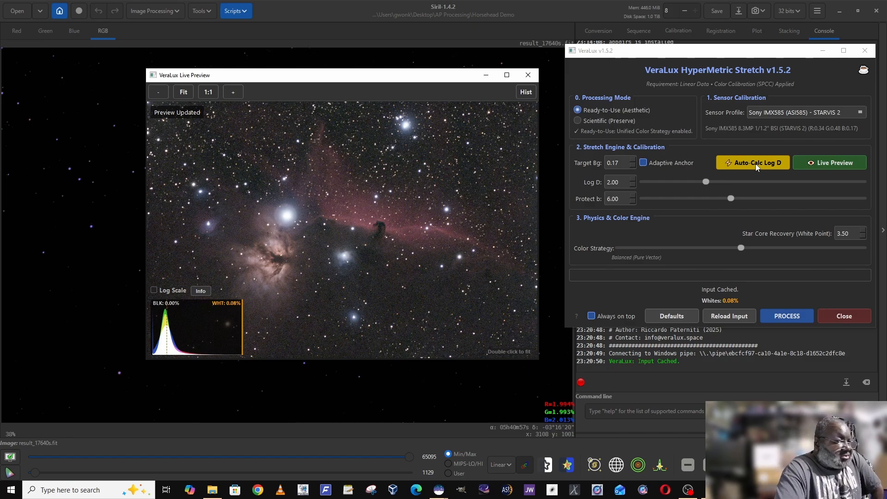
{"action": "left_click", "coordinate": [755, 163]}
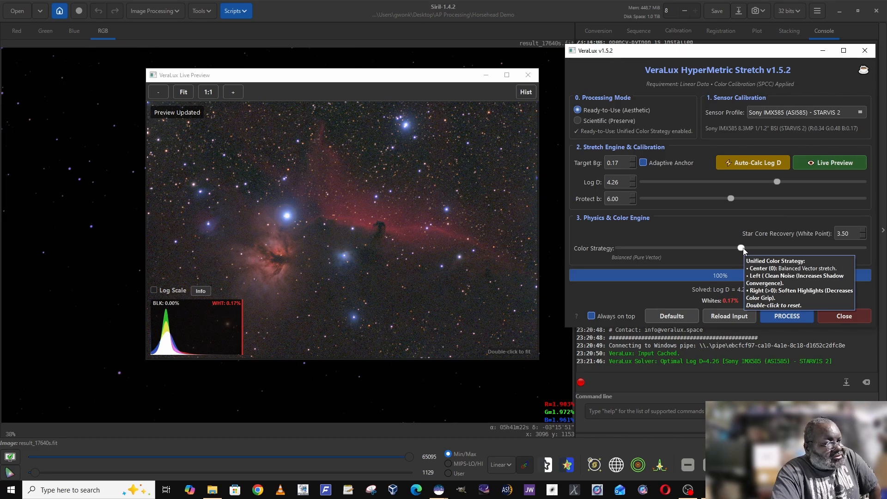
Shift the Color Strategy to noise cleaning with a shadow convergence of about 0.5, apply the stretch to the image and close VeraLux
{"action": "left_click_drag", "start_coordinate": [742, 248], "coordinate": [739, 248]}
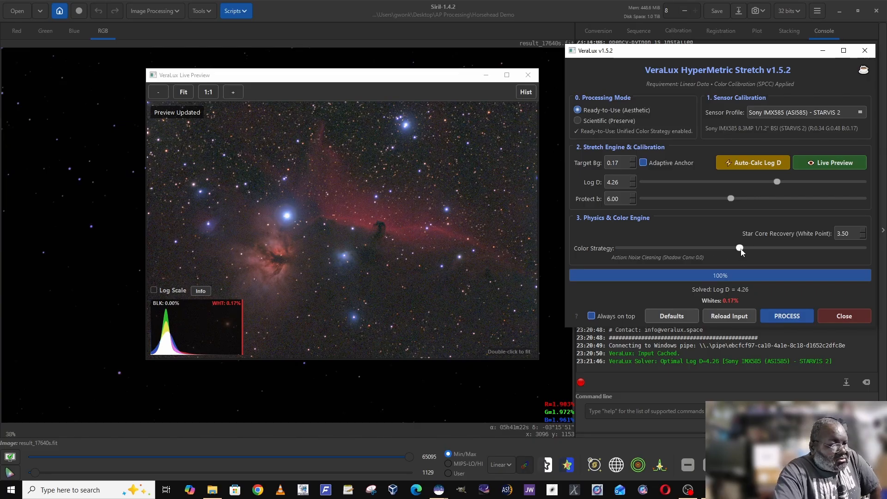
{"action": "left_click_drag", "start_coordinate": [741, 248], "coordinate": [736, 248]}
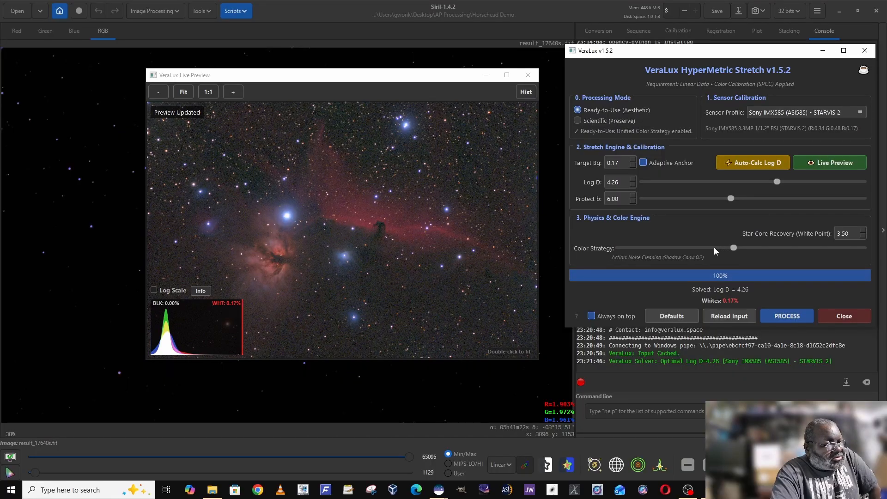
{"action": "left_click", "coordinate": [713, 248]}
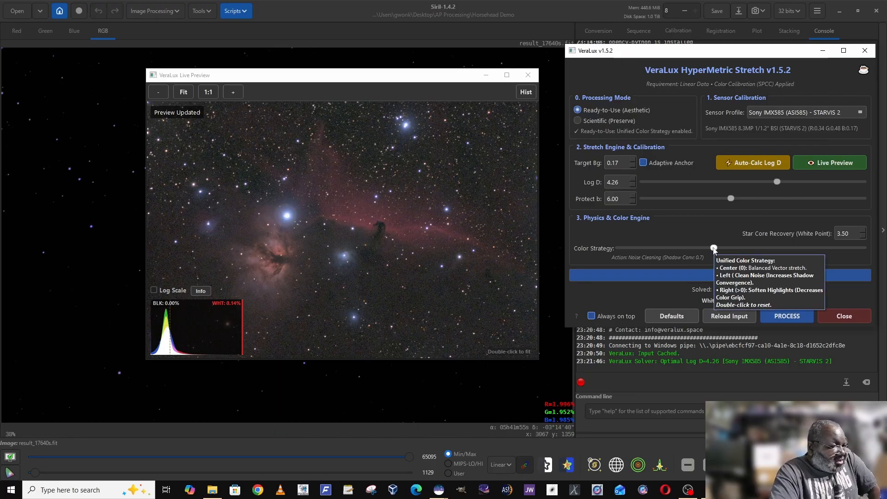
{"action": "left_click_drag", "start_coordinate": [714, 249], "coordinate": [716, 250]}
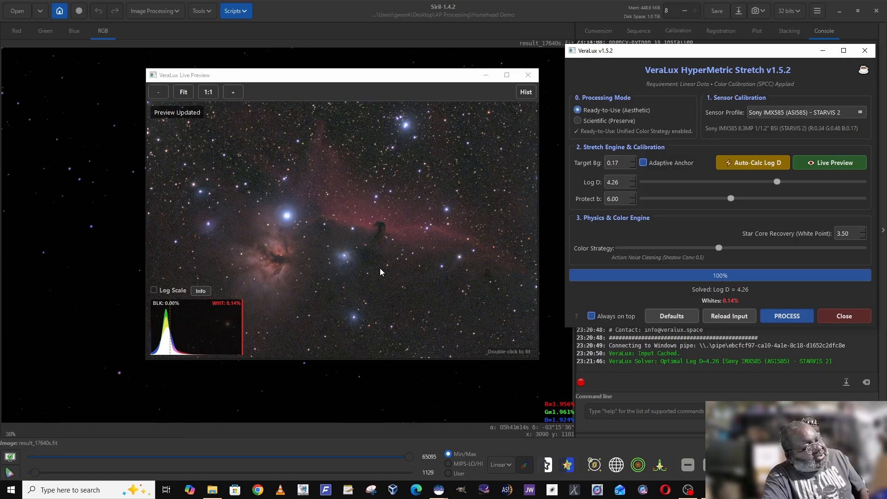
{"action": "left_click", "coordinate": [788, 317]}
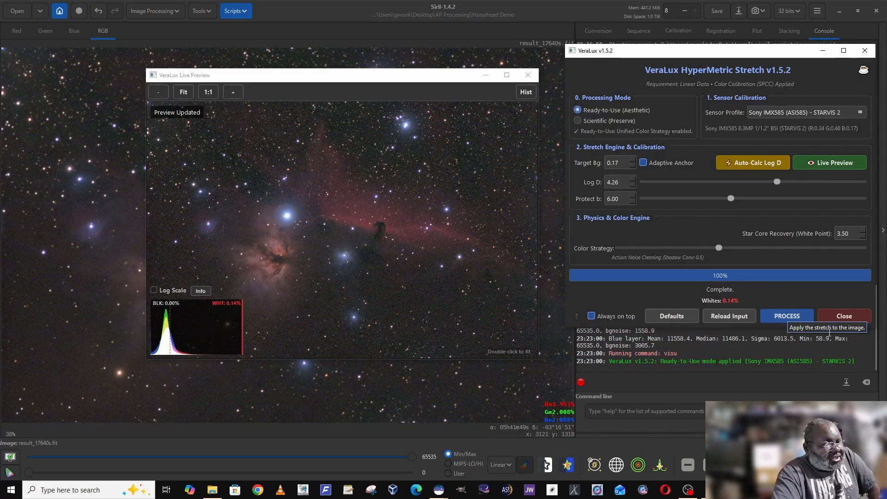
{"action": "left_click", "coordinate": [848, 320]}
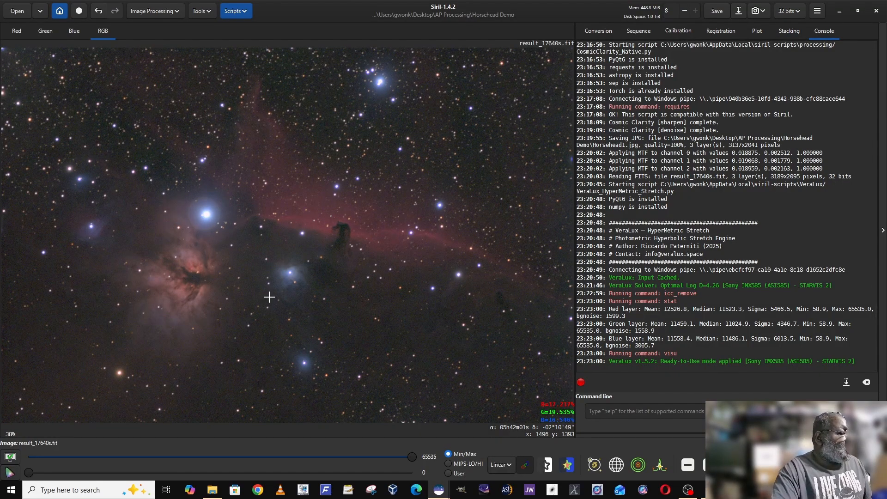
Run the CosmicClarity_Native.py script and sharpen the stretched image in Both mode, Stellar Amount 0.20, Non-Stellar Amount 0.85, with auto-detected PSF
{"action": "left_click", "coordinate": [245, 12]}
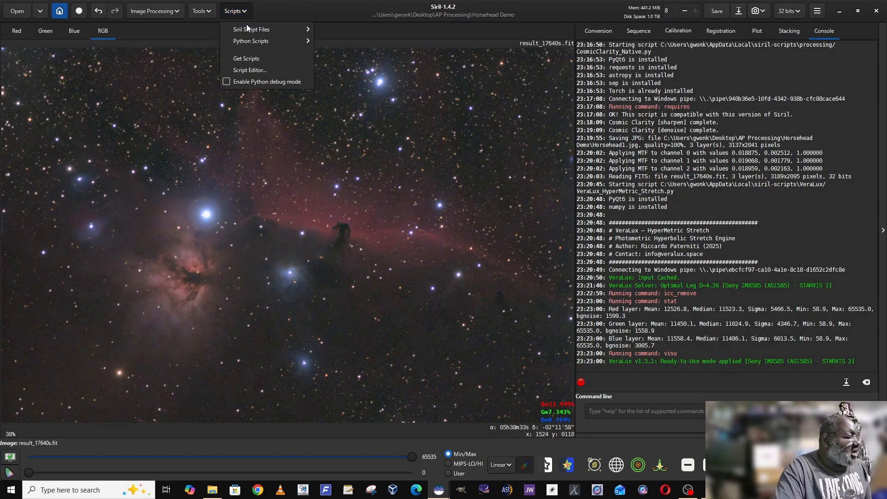
{"action": "mouse_move", "coordinate": [249, 42]}
{"action": "mouse_move", "coordinate": [347, 41]}
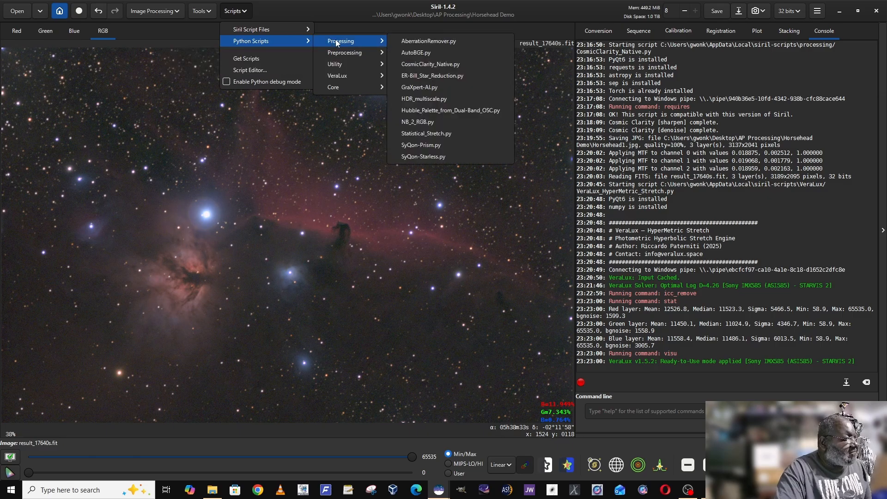
{"action": "left_click", "coordinate": [451, 65]}
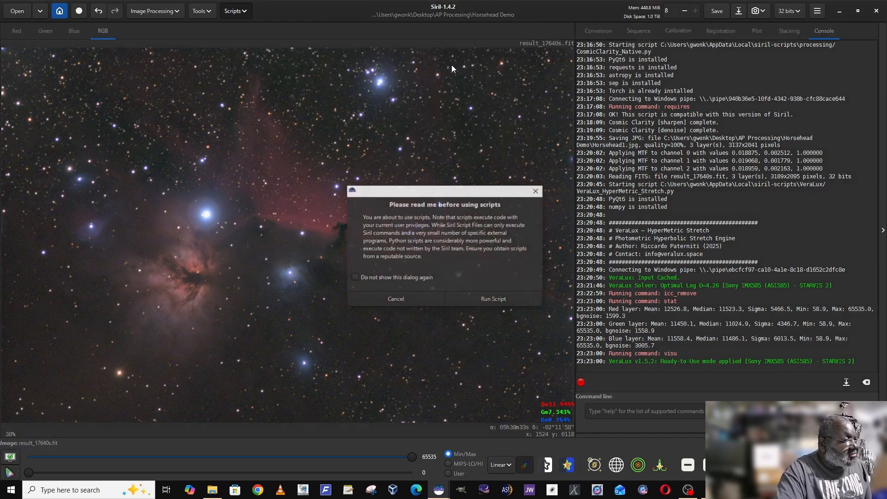
{"action": "left_click", "coordinate": [484, 298]}
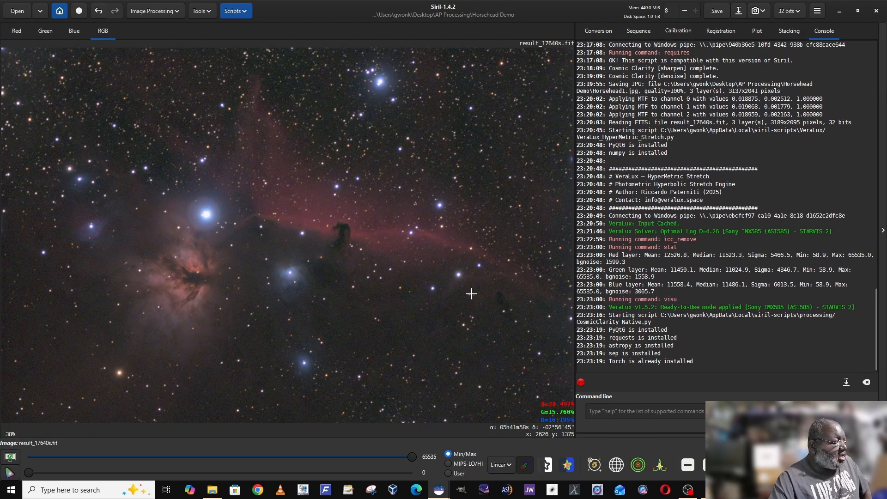
{"action": "scroll", "coordinate": [228, 256], "scroll_direction": "up", "scroll_amount": 2}
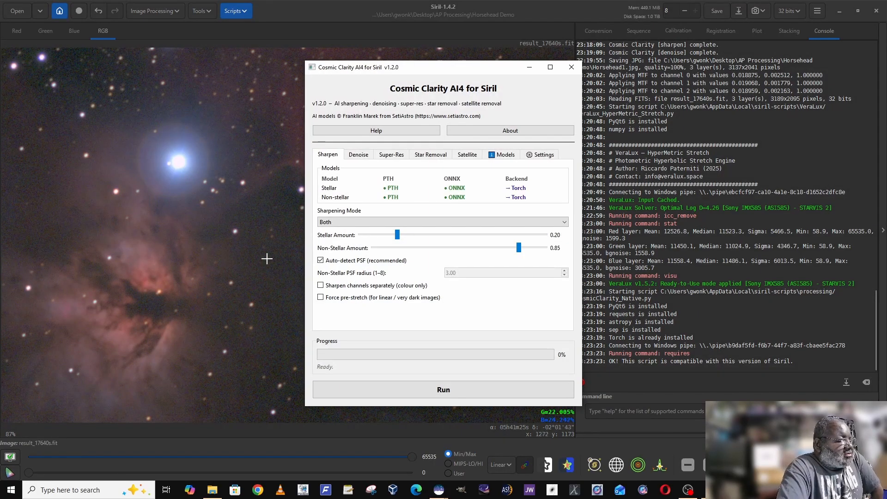
{"action": "left_click_drag", "start_coordinate": [419, 71], "coordinate": [705, 72]}
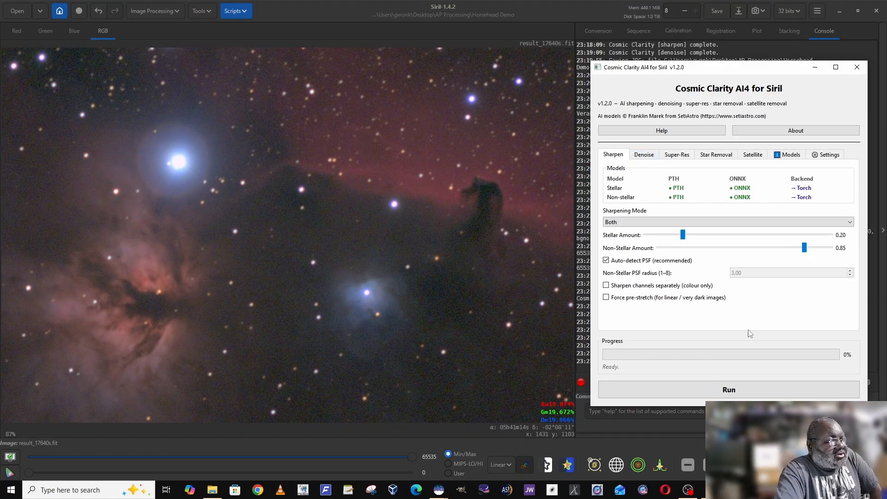
{"action": "left_click", "coordinate": [765, 392]}
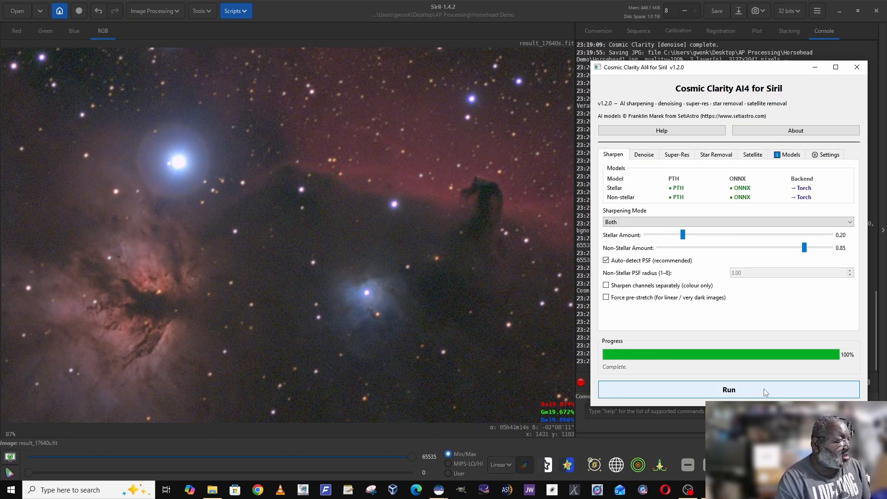
Denoise the sharpened image in full mode with Luma and Colour Strength 0.80 and the Full model variant, and close Cosmic Clarity
{"action": "left_click", "coordinate": [644, 154]}
{"action": "left_click", "coordinate": [720, 387]}
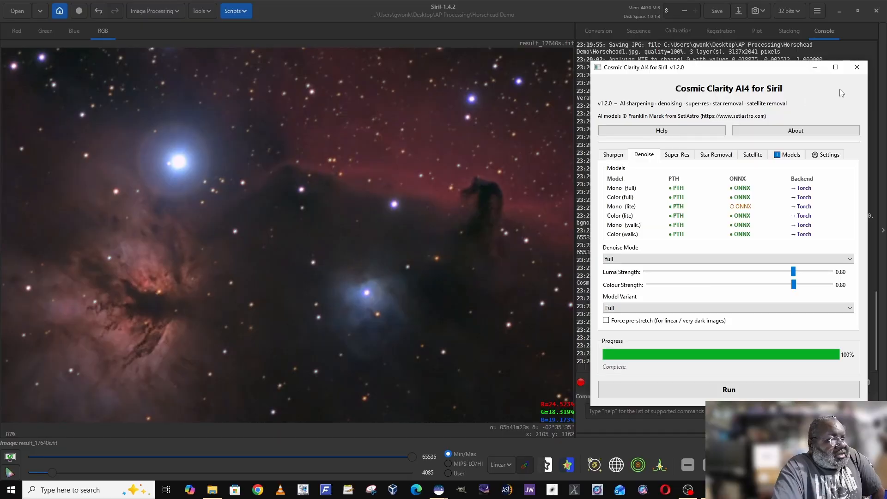
{"action": "left_click", "coordinate": [858, 69]}
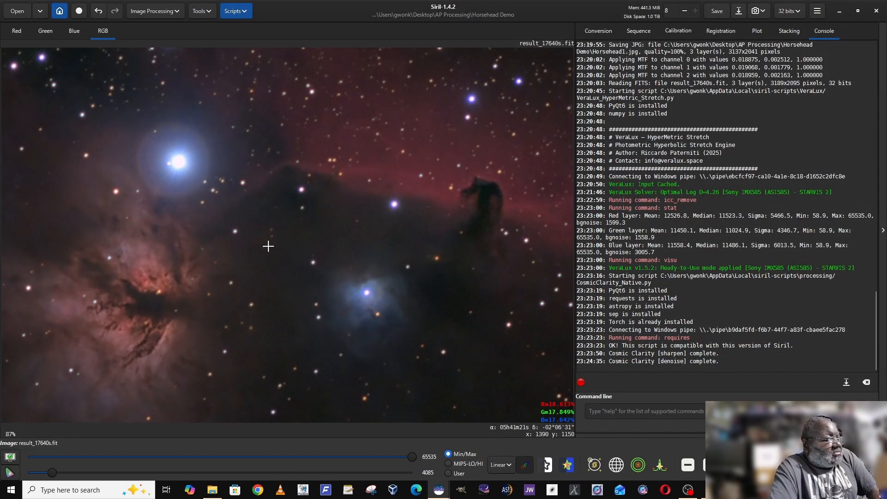
{"action": "key", "text": "ctrl+0"}
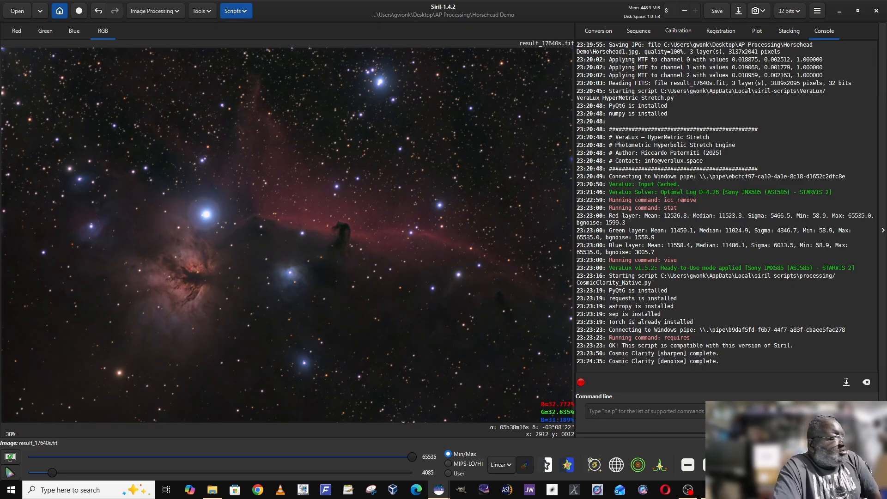
Save the VeraLux-stretched image as the JPEG file Horsehead2.jpg in the Horsehead Demo folder with quality 100
{"action": "left_click", "coordinate": [738, 11]}
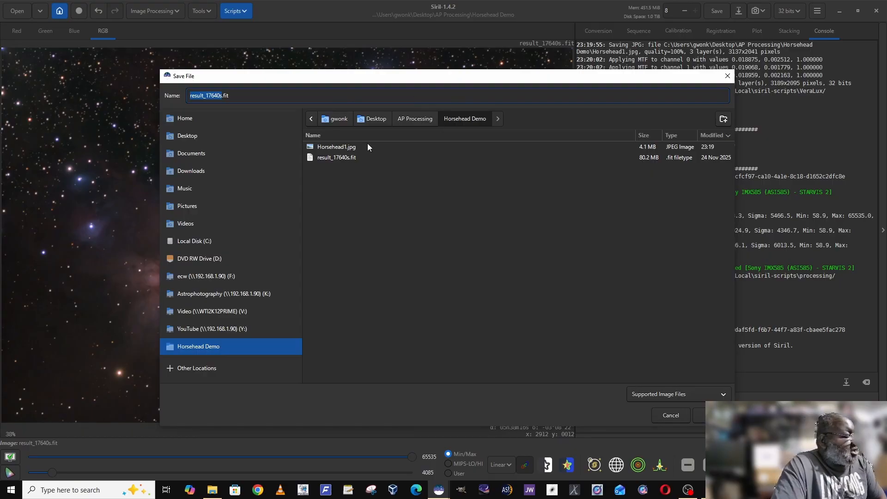
{"action": "left_click", "coordinate": [674, 393]}
{"action": "left_click", "coordinate": [664, 329]}
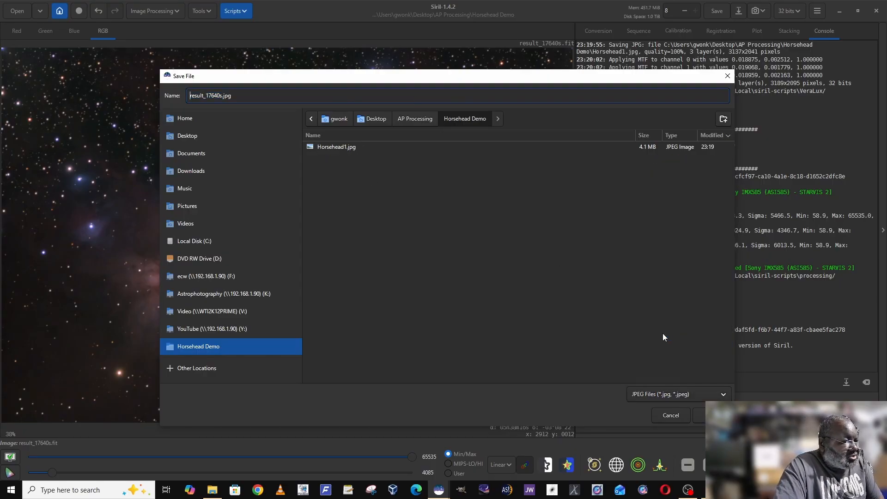
{"action": "left_click", "coordinate": [342, 148]}
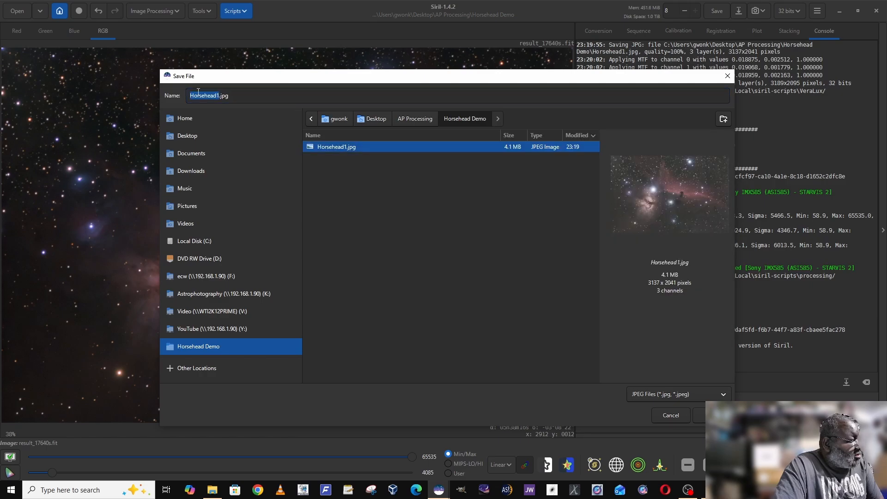
{"action": "left_click", "coordinate": [221, 96]}
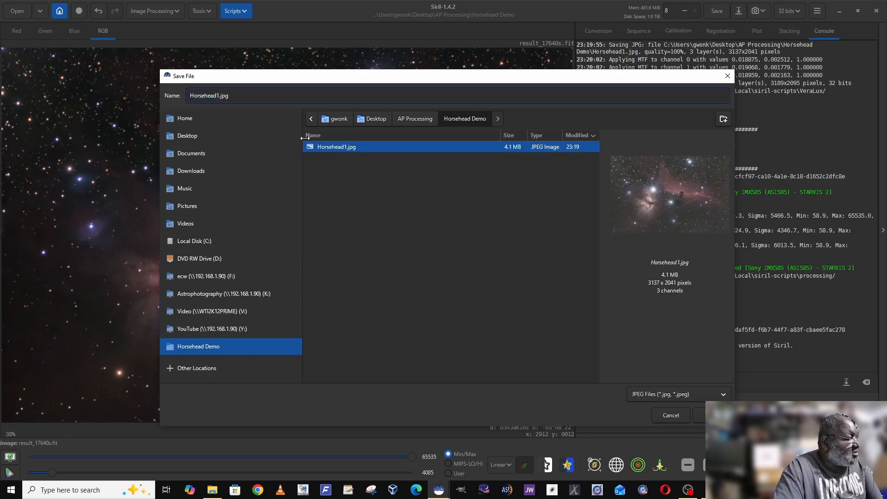
{"action": "key", "text": "Delete"}
{"action": "type", "text": "2"}
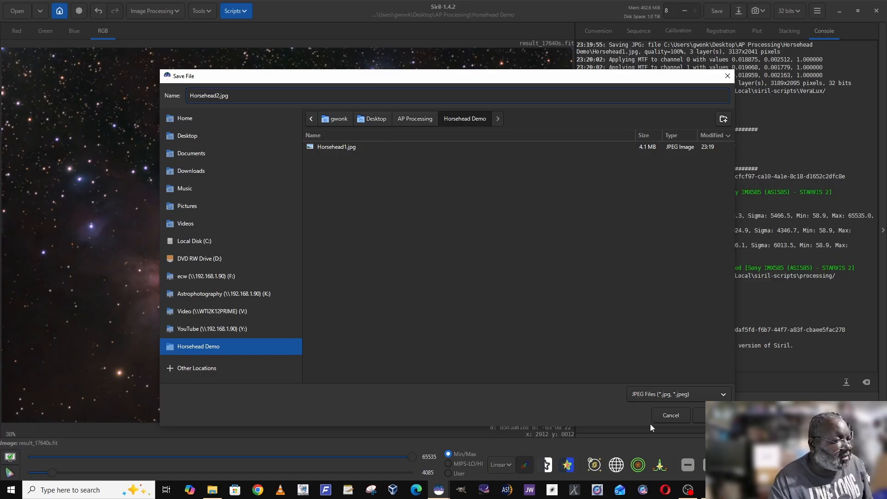
{"action": "left_click", "coordinate": [700, 415]}
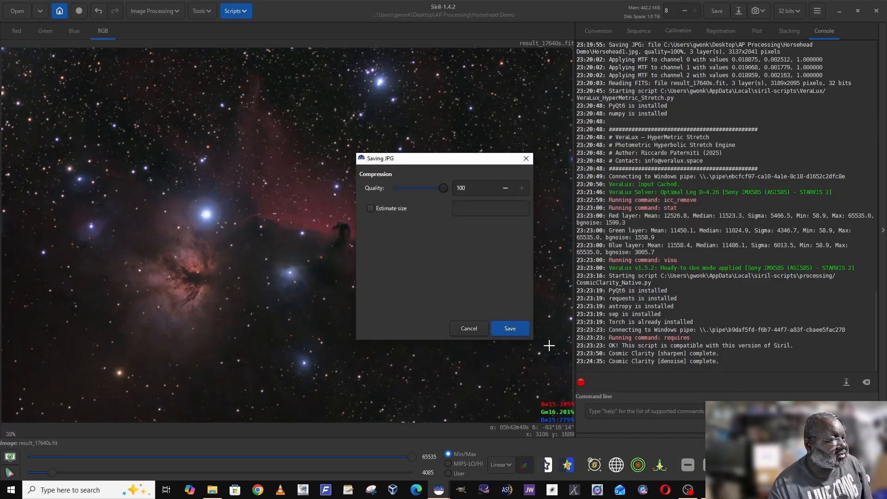
{"action": "left_click", "coordinate": [527, 328]}
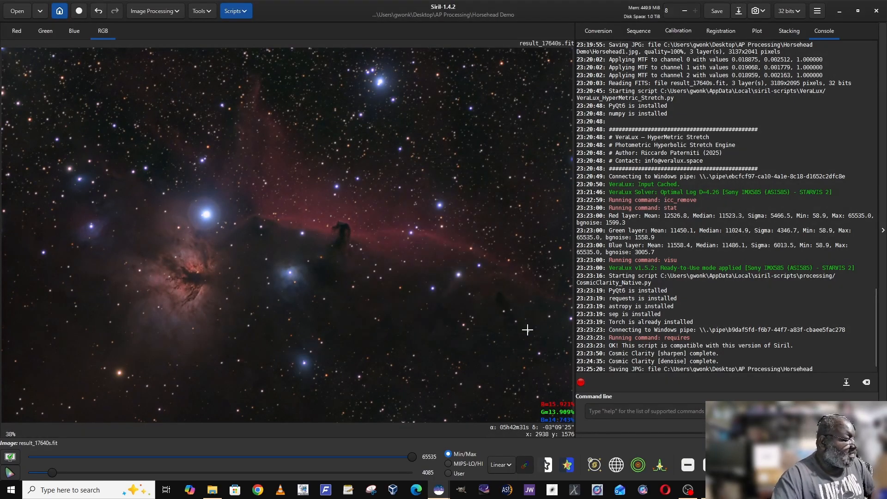
Reopen the original stacked image result_17640s.fit from the Horsehead Demo folder
{"action": "left_click", "coordinate": [17, 10]}
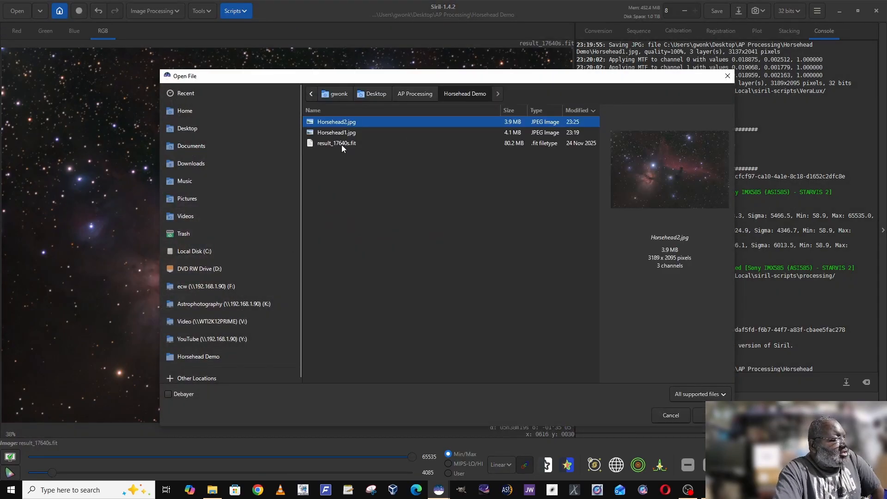
{"action": "left_click", "coordinate": [342, 144]}
{"action": "double_click", "coordinate": [342, 144]}
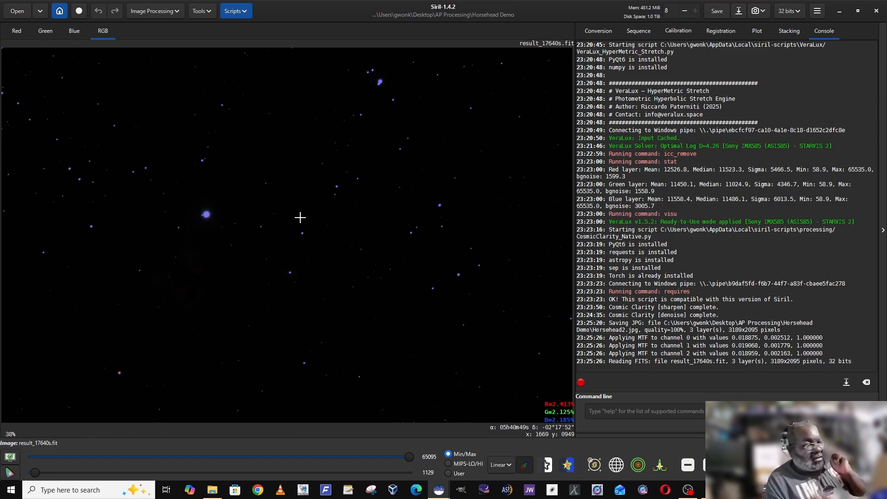
{"action": "left_click", "coordinate": [248, 14]}
{"action": "mouse_move", "coordinate": [277, 41]}
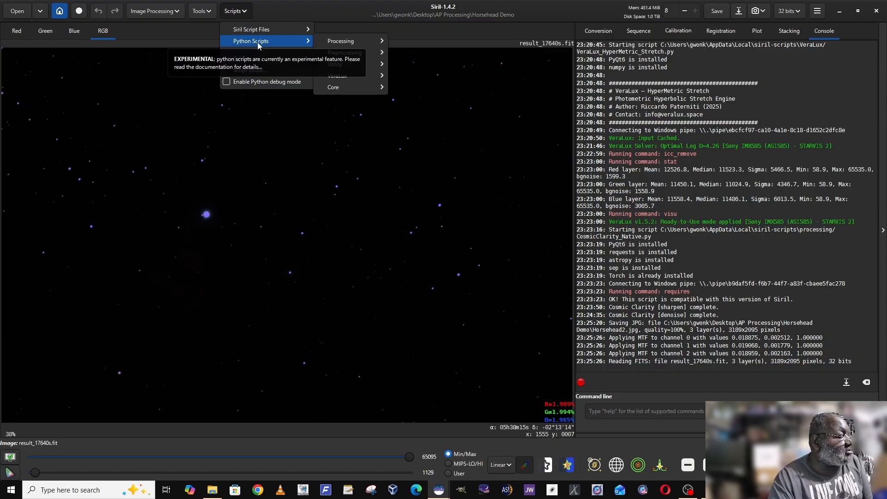
{"action": "mouse_move", "coordinate": [345, 41]}
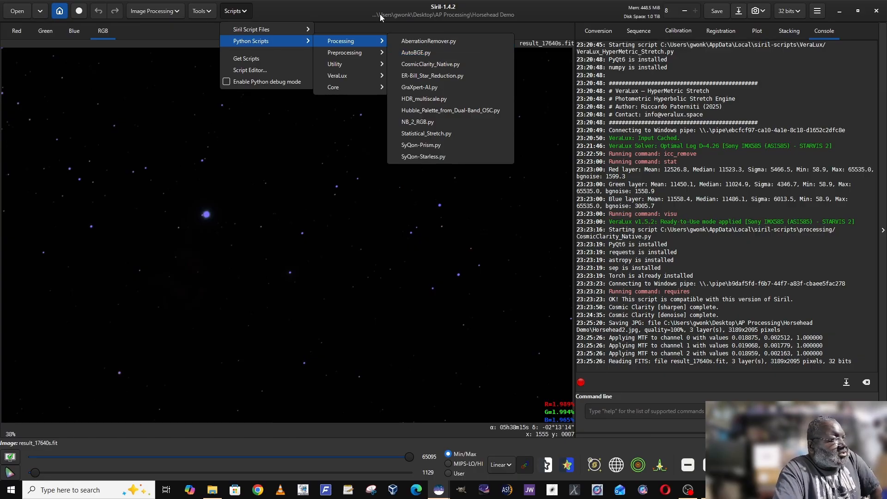
{"action": "left_click", "coordinate": [390, 254]}
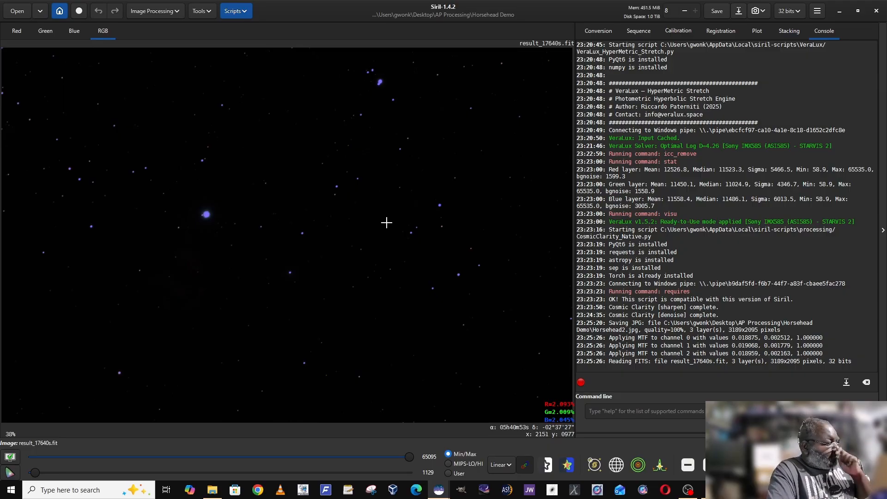
Open the Generalised Hyperbolic Stretch Transformations for the reopened image and move the dialog clear of the nebula
{"action": "left_click", "coordinate": [180, 15]}
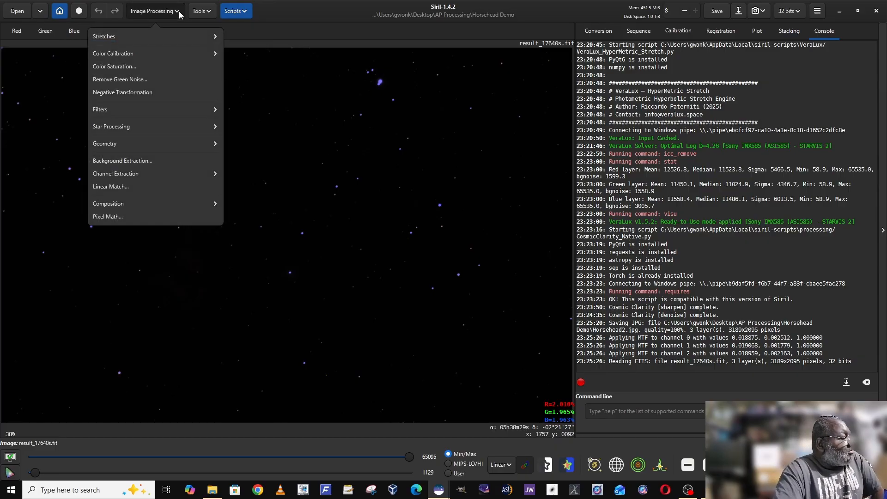
{"action": "left_click", "coordinate": [169, 37]}
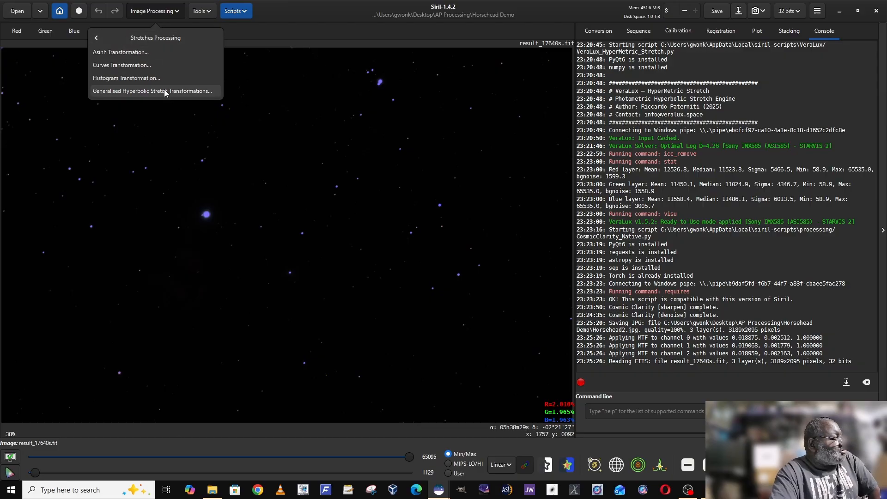
{"action": "left_click", "coordinate": [209, 93]}
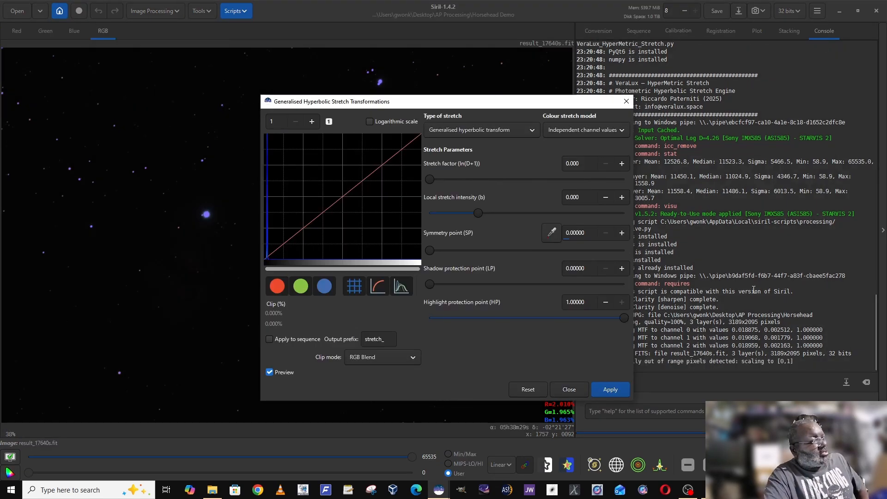
{"action": "left_click_drag", "start_coordinate": [510, 105], "coordinate": [744, 62]}
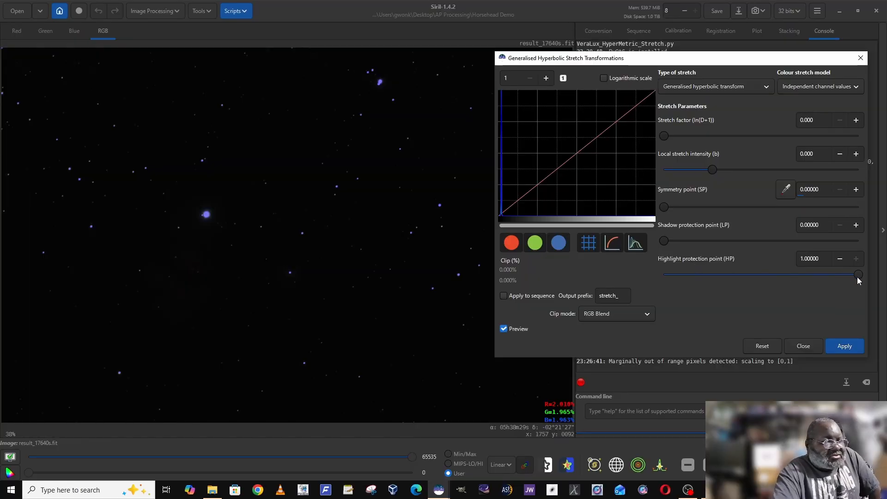
Apply a generalised hyperbolic transform with stretch factor 2.561, local stretch intensity 8.174 and highlight protection point 0.33652
{"action": "left_click_drag", "start_coordinate": [858, 276], "coordinate": [731, 276]}
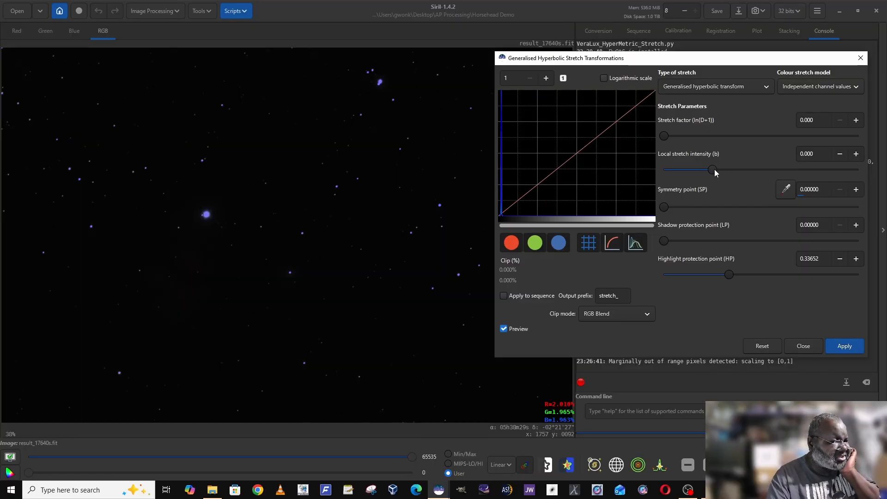
{"action": "left_click_drag", "start_coordinate": [715, 169], "coordinate": [796, 171]}
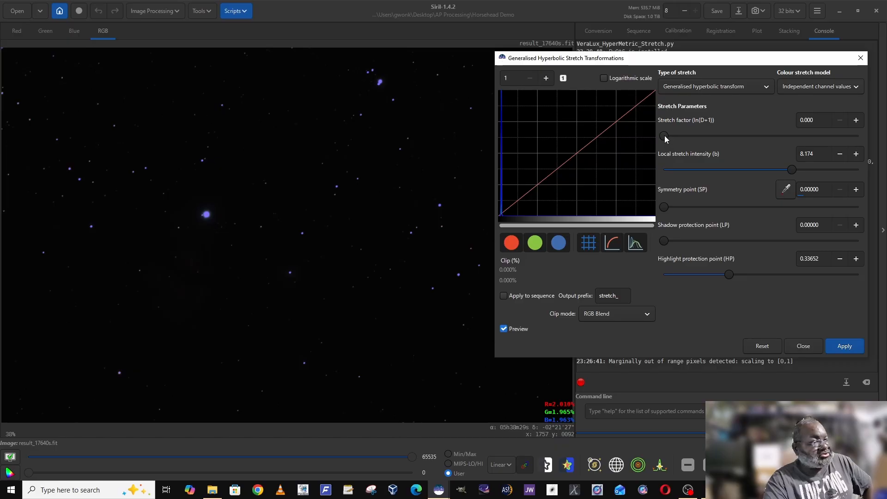
{"action": "left_click_drag", "start_coordinate": [664, 137], "coordinate": [709, 139]}
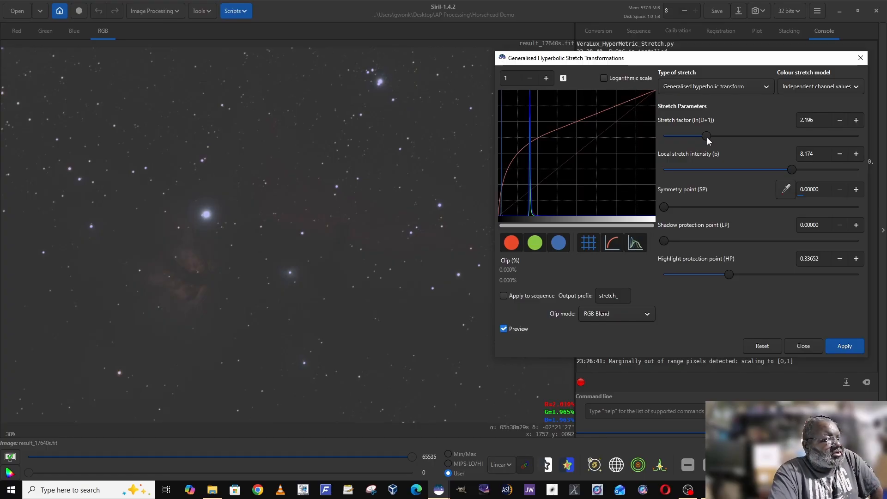
{"action": "left_click_drag", "start_coordinate": [707, 137], "coordinate": [735, 138]}
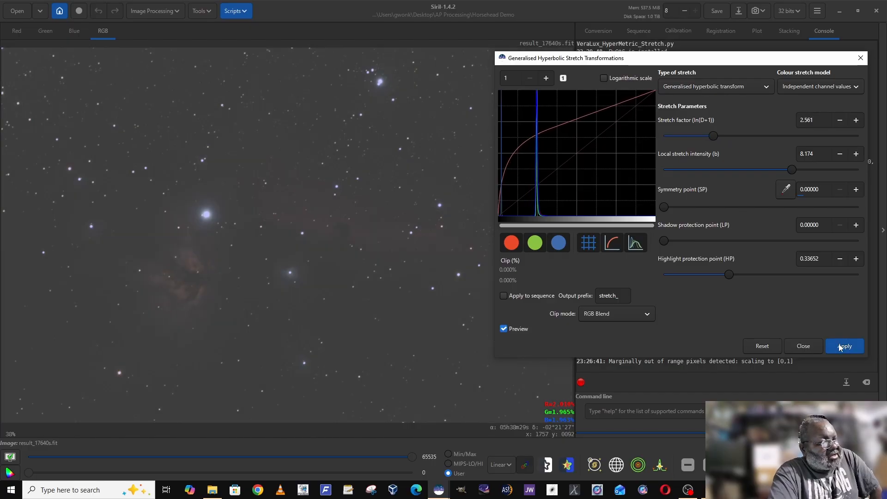
{"action": "left_click", "coordinate": [840, 346]}
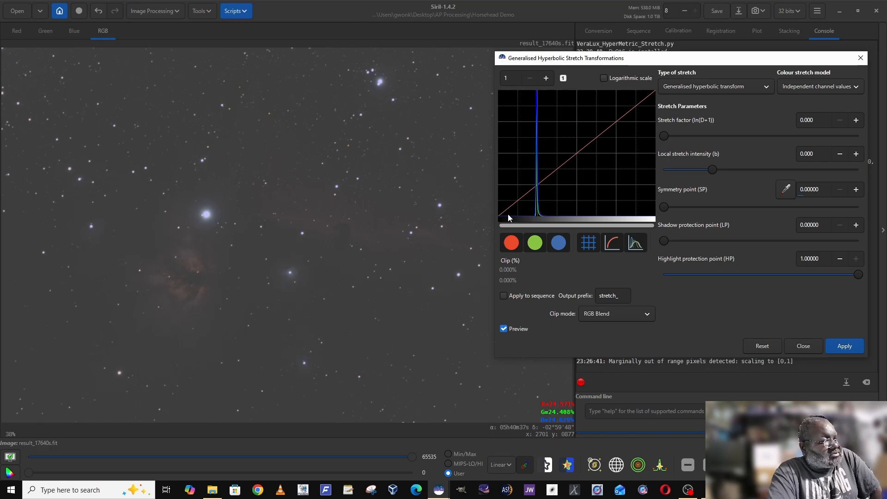
Apply a linear stretch (BP shift) with the black point at 0.21718 to darken the background
{"action": "left_click", "coordinate": [741, 92]}
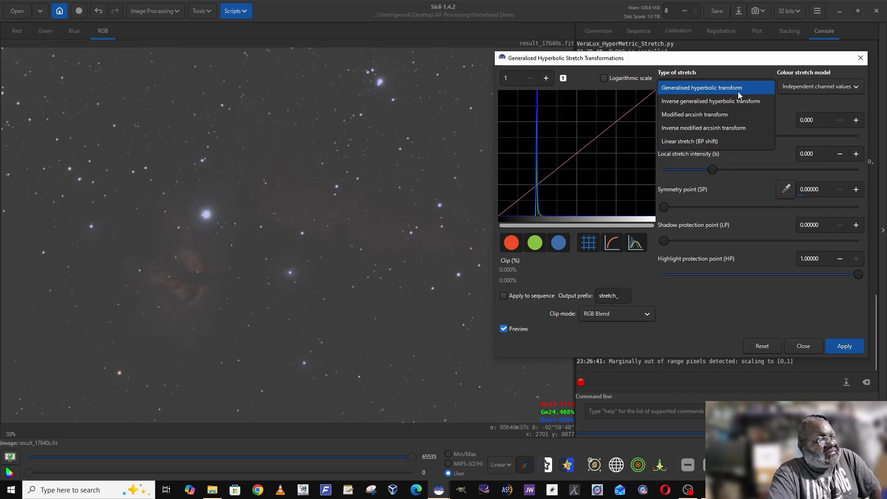
{"action": "left_click", "coordinate": [716, 143]}
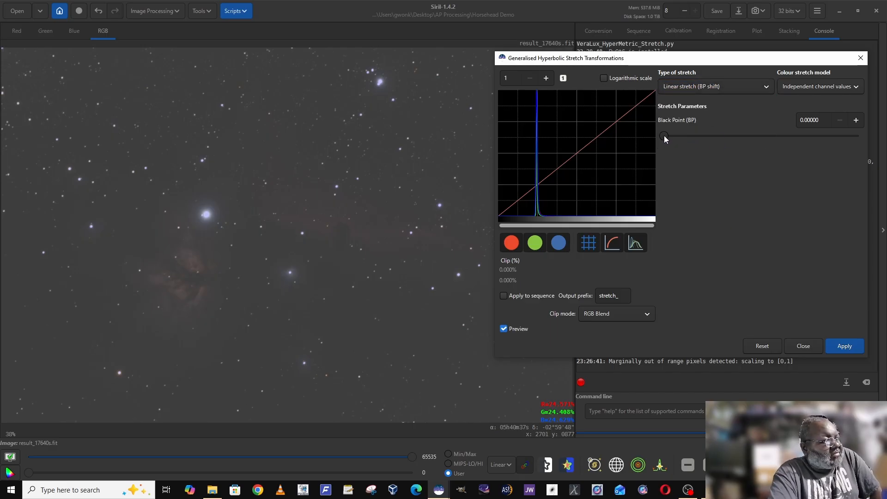
{"action": "left_click_drag", "start_coordinate": [665, 134], "coordinate": [708, 138]}
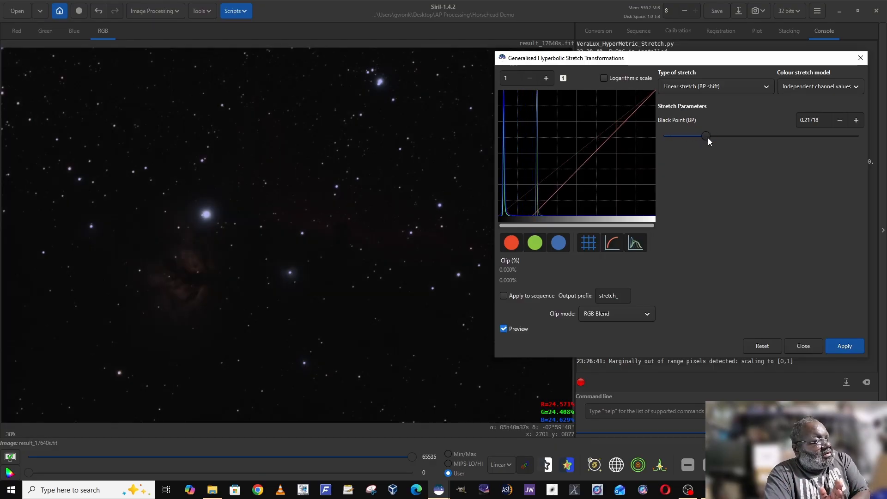
{"action": "left_click", "coordinate": [841, 346]}
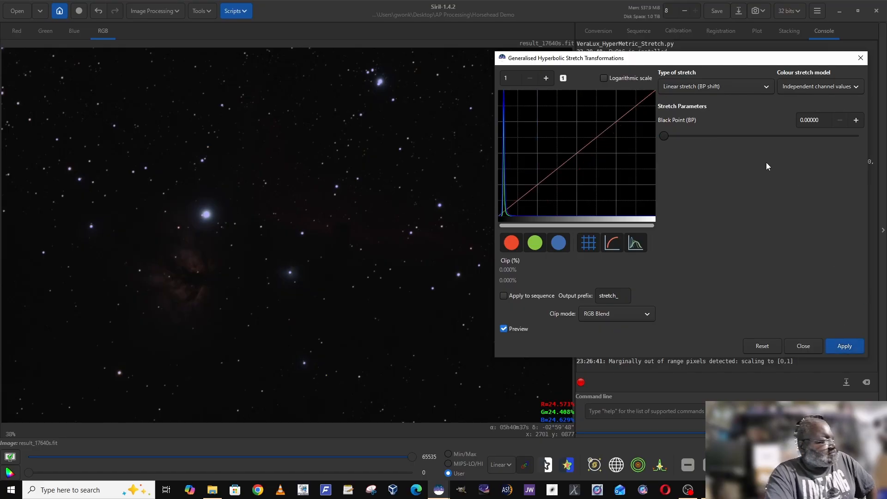
Apply a generalised hyperbolic transform with stretch factor 1.814, local stretch intensity 2.446 and highlight protection point 0.42482
{"action": "left_click", "coordinate": [750, 86]}
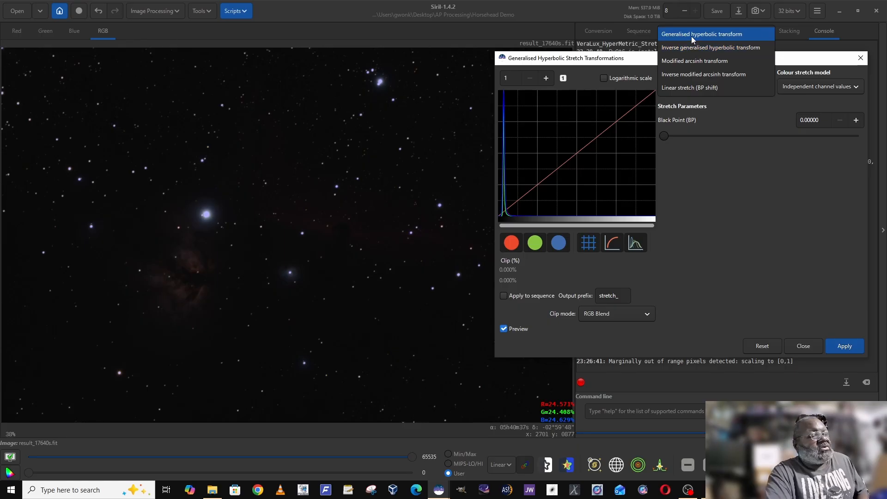
{"action": "left_click", "coordinate": [715, 36]}
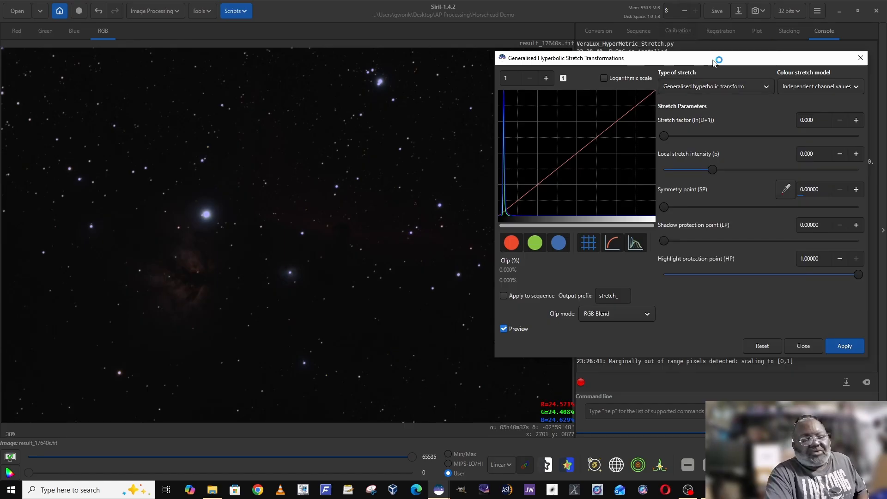
{"action": "left_click", "coordinate": [749, 276]}
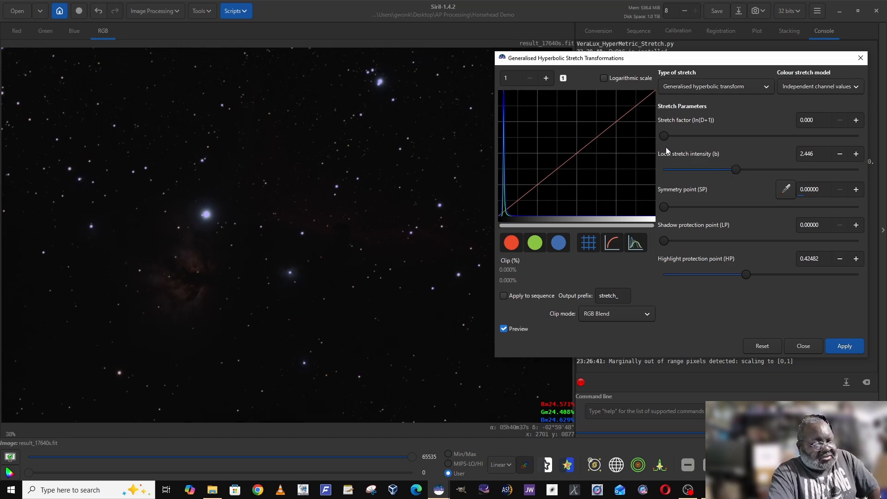
{"action": "left_click_drag", "start_coordinate": [666, 136], "coordinate": [701, 138]}
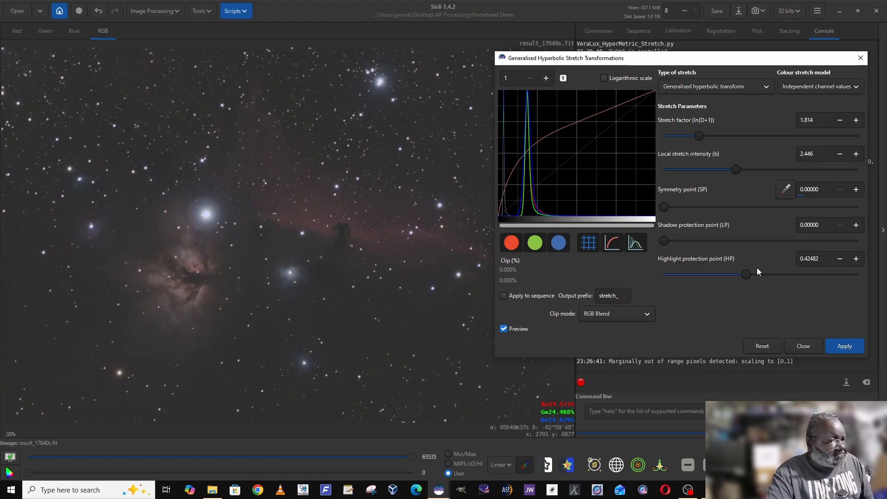
{"action": "left_click", "coordinate": [845, 346]}
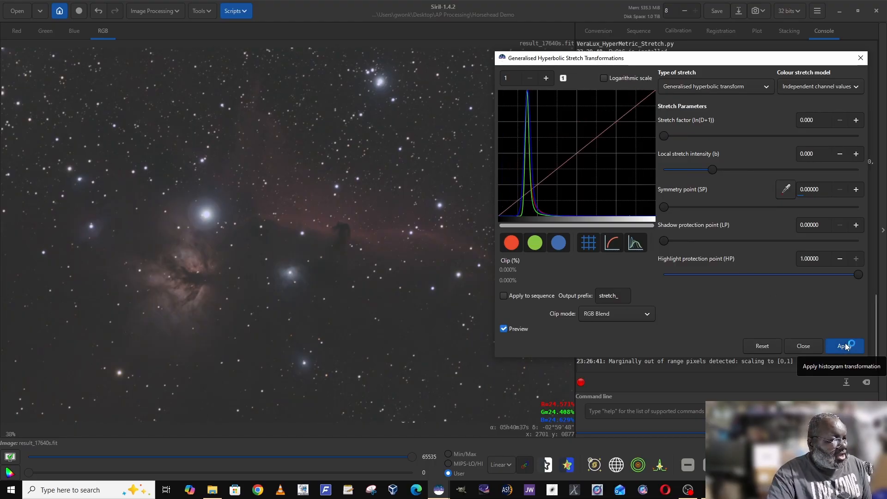
Apply a linear stretch (BP shift) with the black point at 0.09785
{"action": "left_click", "coordinate": [766, 88]}
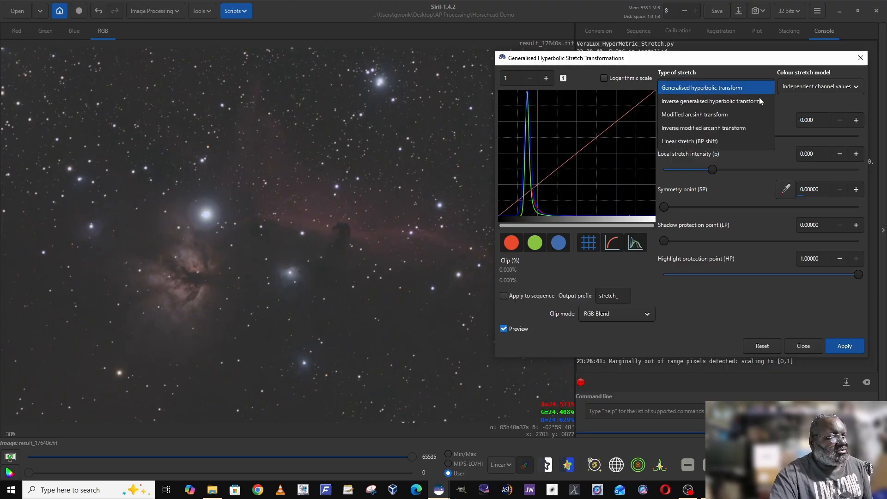
{"action": "left_click", "coordinate": [740, 139]}
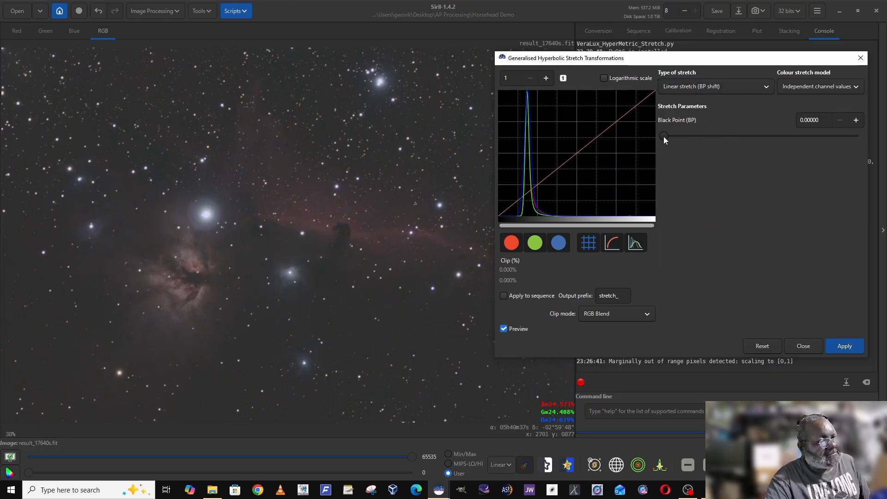
{"action": "left_click_drag", "start_coordinate": [663, 136], "coordinate": [683, 137]}
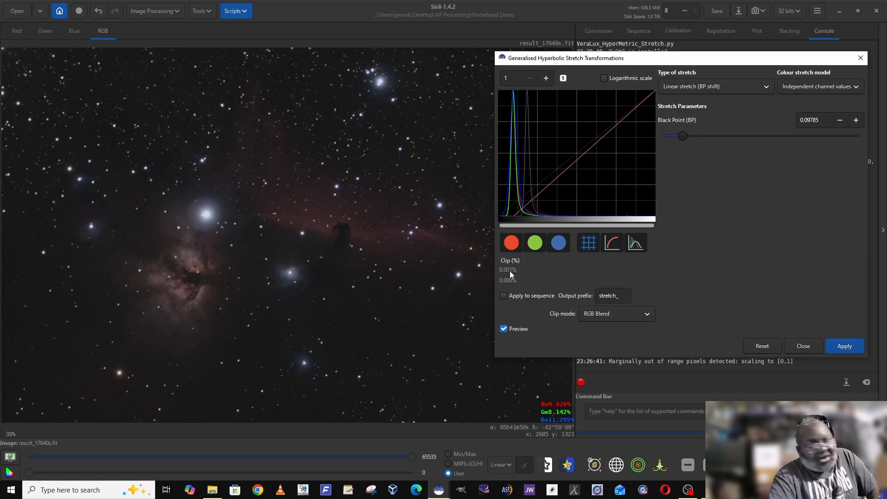
{"action": "left_click", "coordinate": [843, 346]}
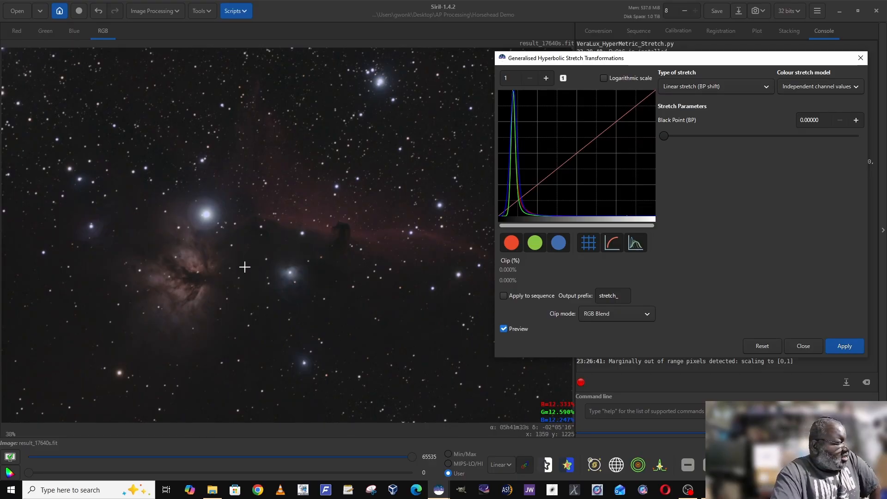
Apply a generalised hyperbolic transform with stretch factor 1.241, symmetry point 0.17661 and highlight protection point 0.42005
{"action": "left_click", "coordinate": [723, 87]}
{"action": "left_click", "coordinate": [714, 41]}
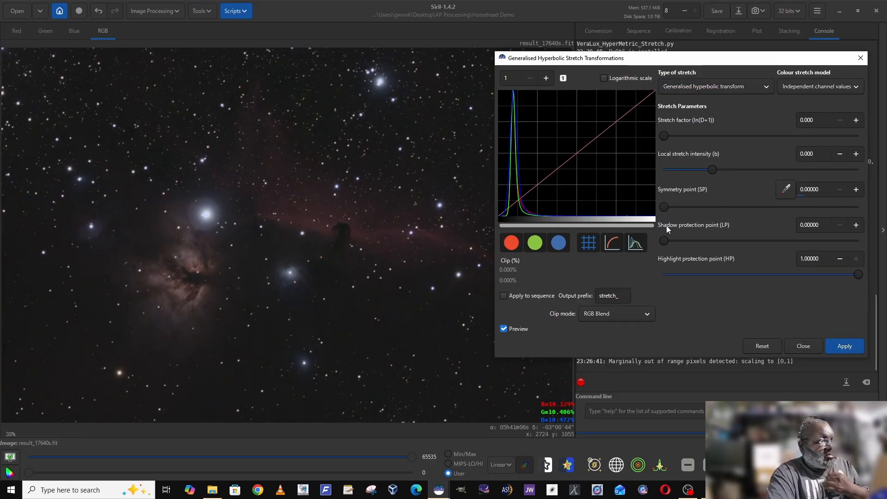
{"action": "left_click", "coordinate": [745, 274]}
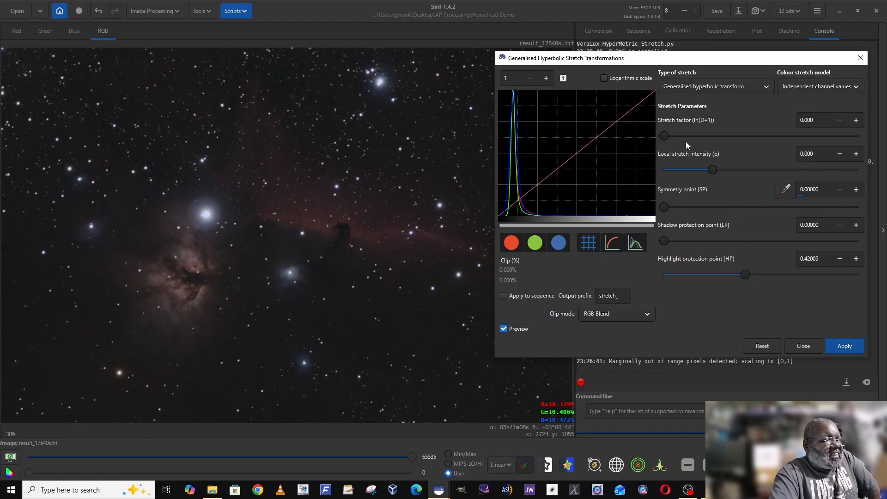
{"action": "left_click_drag", "start_coordinate": [666, 135], "coordinate": [692, 137]}
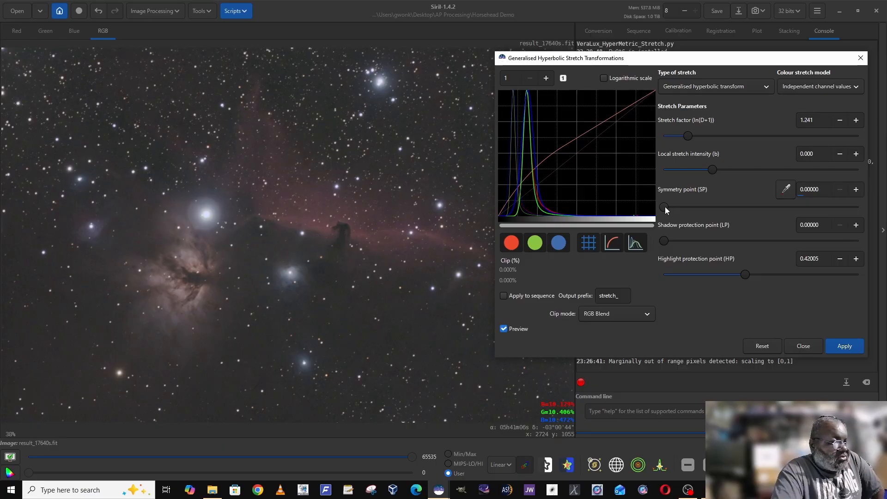
{"action": "left_click_drag", "start_coordinate": [664, 206], "coordinate": [684, 208]}
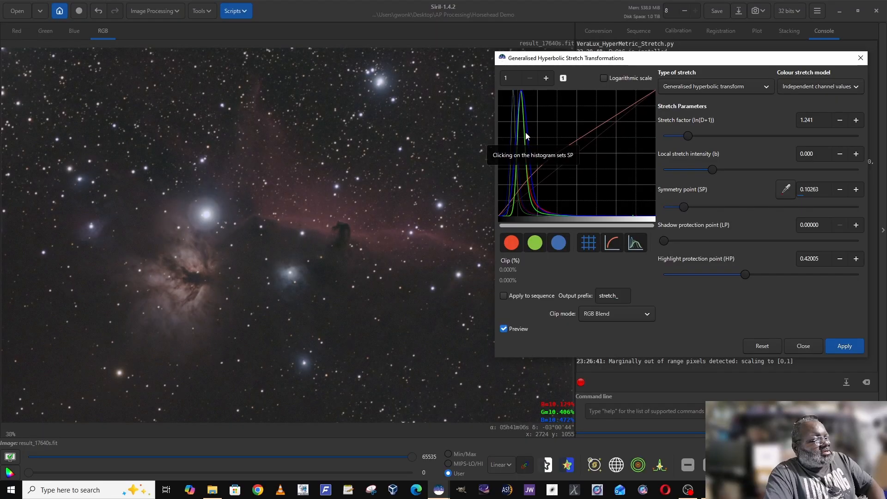
{"action": "left_click_drag", "start_coordinate": [684, 206], "coordinate": [700, 209]}
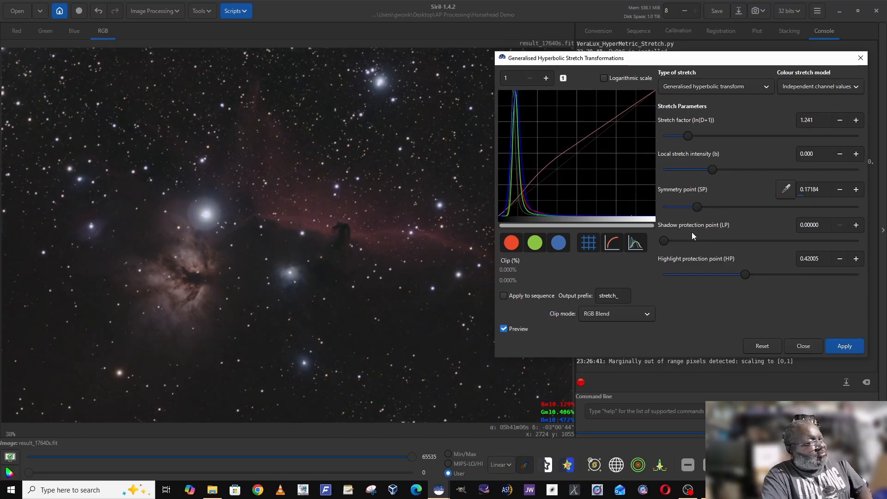
{"action": "left_click_drag", "start_coordinate": [700, 207], "coordinate": [701, 210]}
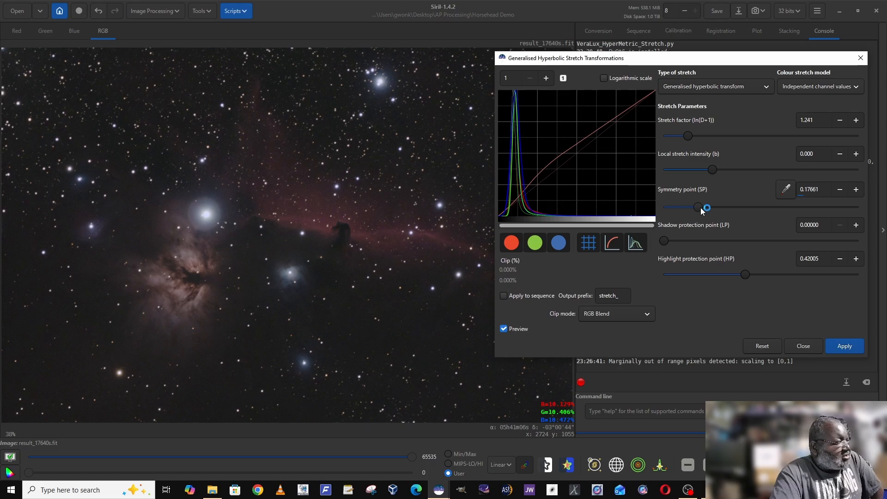
{"action": "left_click", "coordinate": [841, 347]}
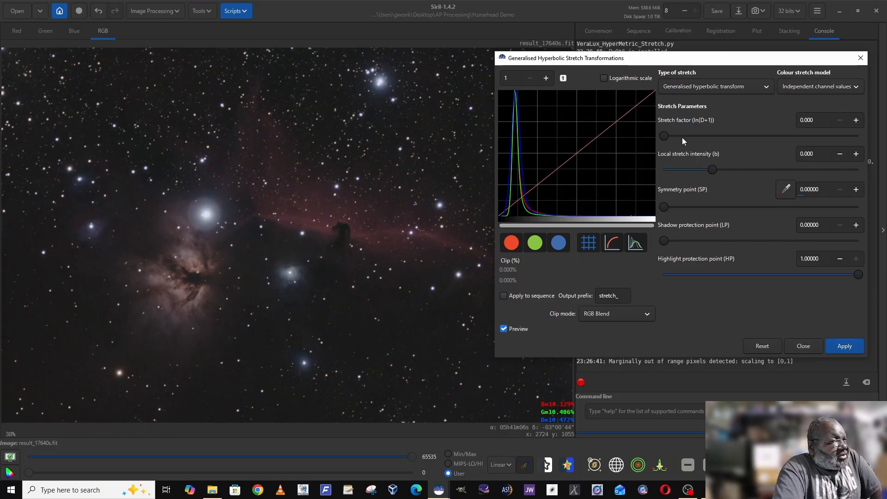
Apply another hyperbolic transform with stretch factor 1.337, symmetry point 0.17900 and highlight protection point 0.41050, and close the stretch dialog
{"action": "left_click", "coordinate": [744, 274]}
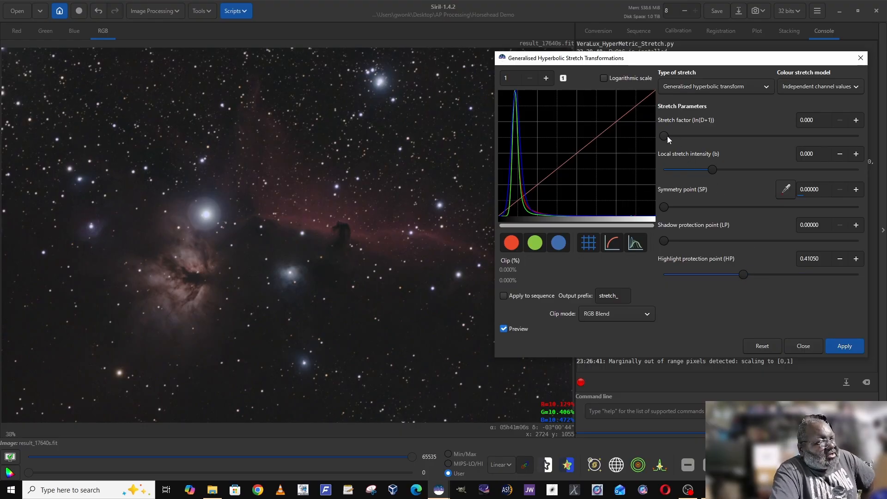
{"action": "left_click_drag", "start_coordinate": [667, 136], "coordinate": [690, 138]}
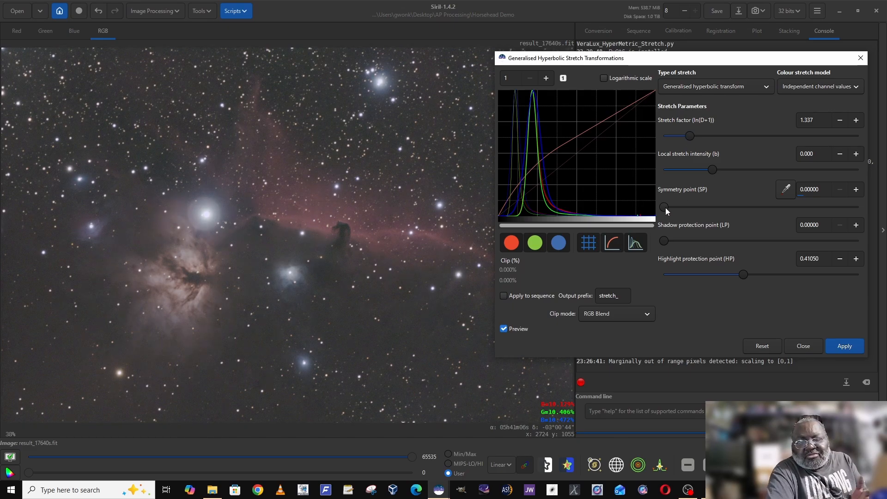
{"action": "left_click_drag", "start_coordinate": [665, 207], "coordinate": [702, 206]}
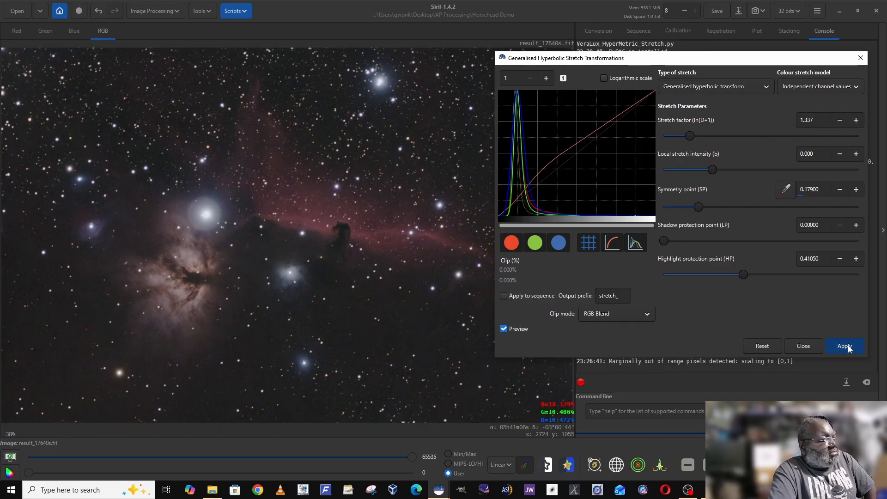
{"action": "left_click", "coordinate": [848, 345]}
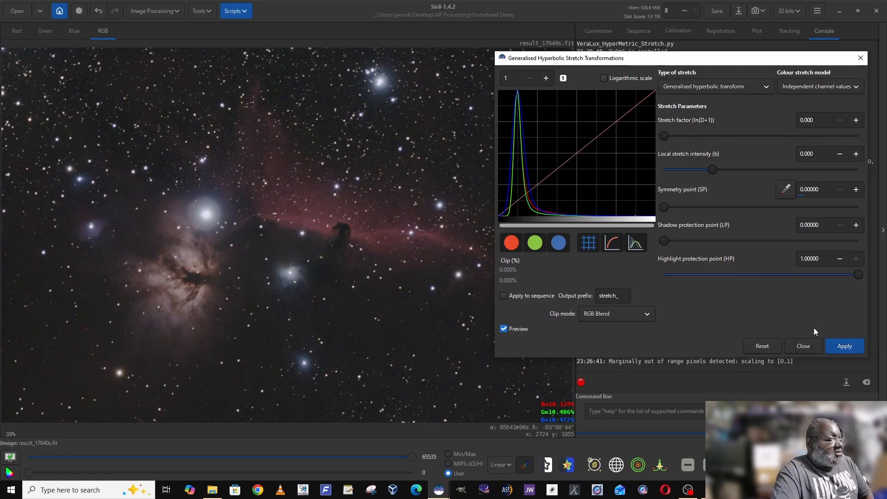
{"action": "left_click", "coordinate": [805, 344]}
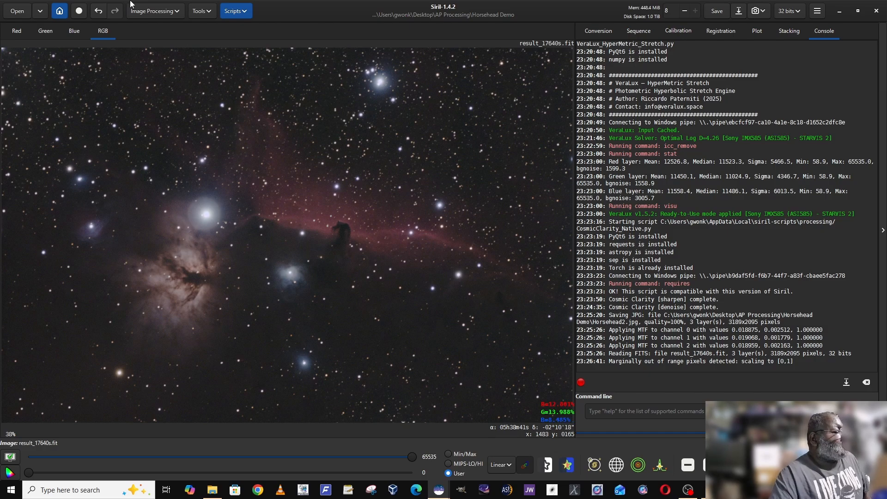
Run the Python processing script CosmicClarity_Native.py on the stretched image
{"action": "left_click", "coordinate": [247, 14]}
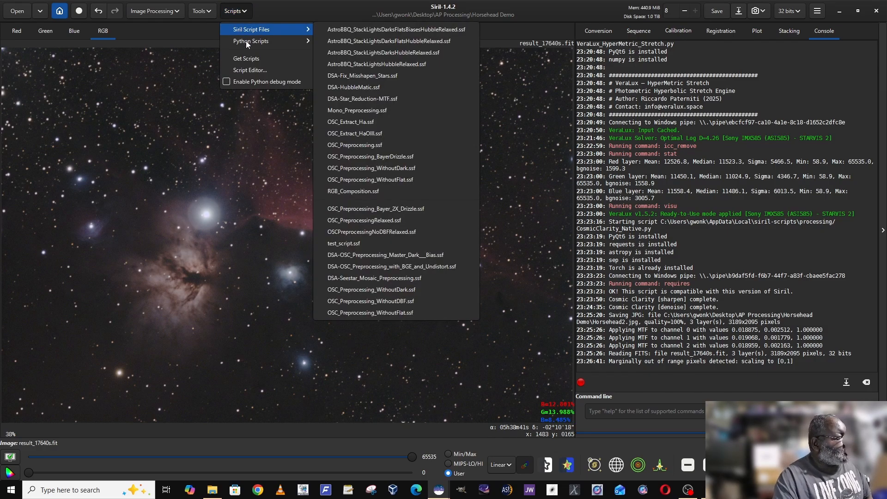
{"action": "mouse_move", "coordinate": [247, 41]}
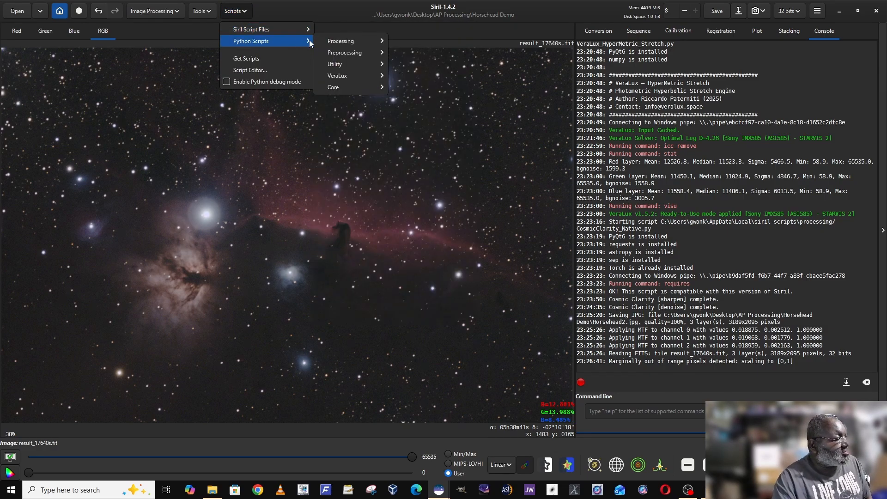
{"action": "mouse_move", "coordinate": [337, 41]}
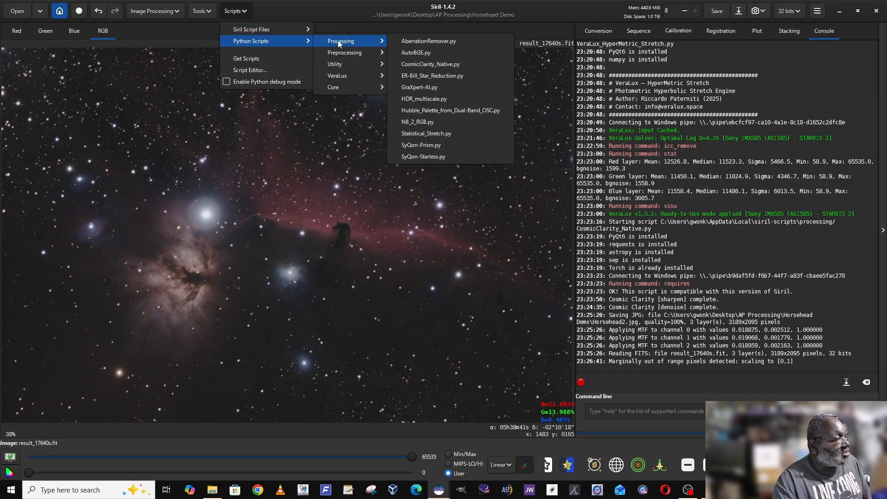
{"action": "left_click", "coordinate": [423, 64]}
{"action": "left_click", "coordinate": [464, 298]}
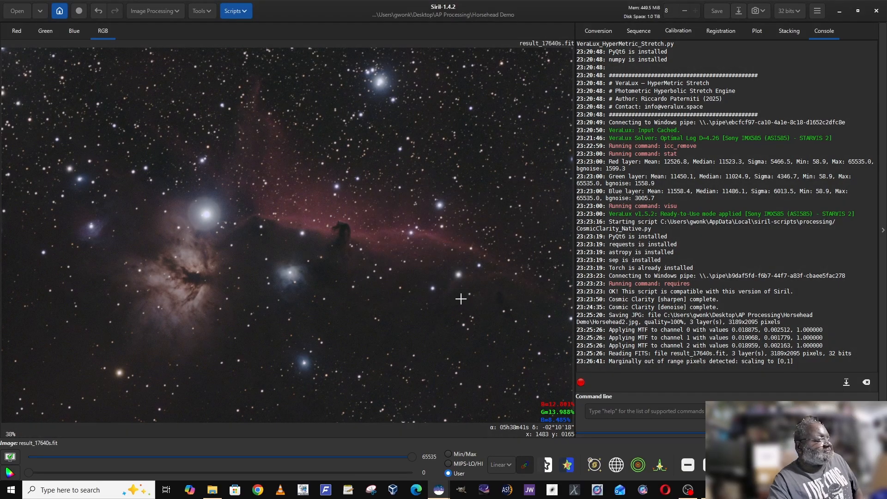
{"action": "scroll", "coordinate": [246, 277], "scroll_direction": "up", "scroll_amount": 1}
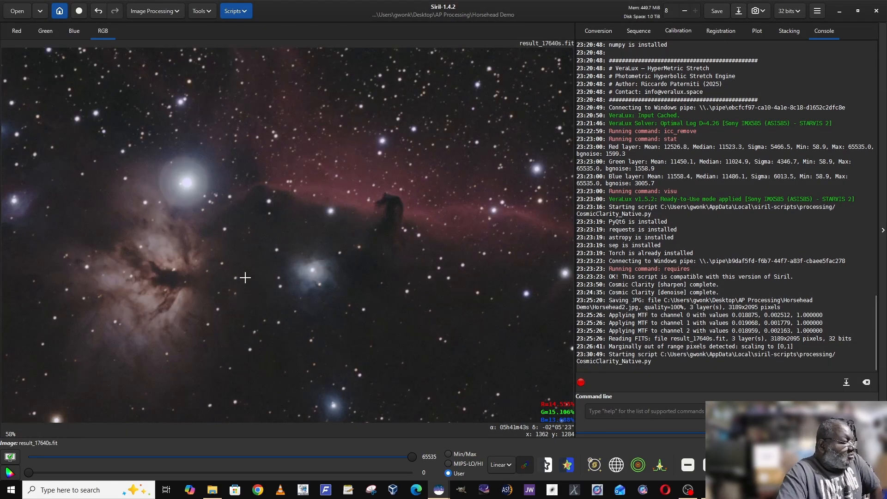
Sharpen the image with Cosmic Clarity in Both mode, with stellar amount 0.20 and non-stellar amount 0.85
{"action": "scroll", "coordinate": [246, 277], "scroll_direction": "up", "scroll_amount": 1}
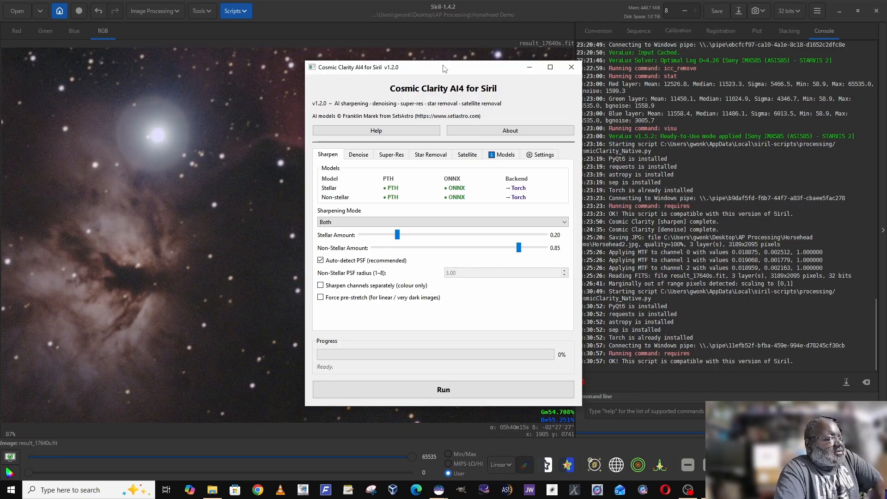
{"action": "left_click_drag", "start_coordinate": [449, 71], "coordinate": [732, 54]}
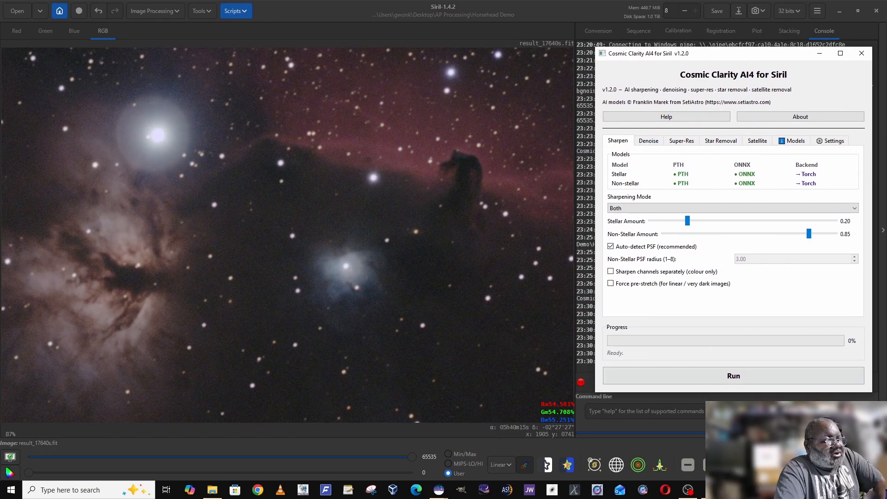
{"action": "left_click", "coordinate": [735, 384]}
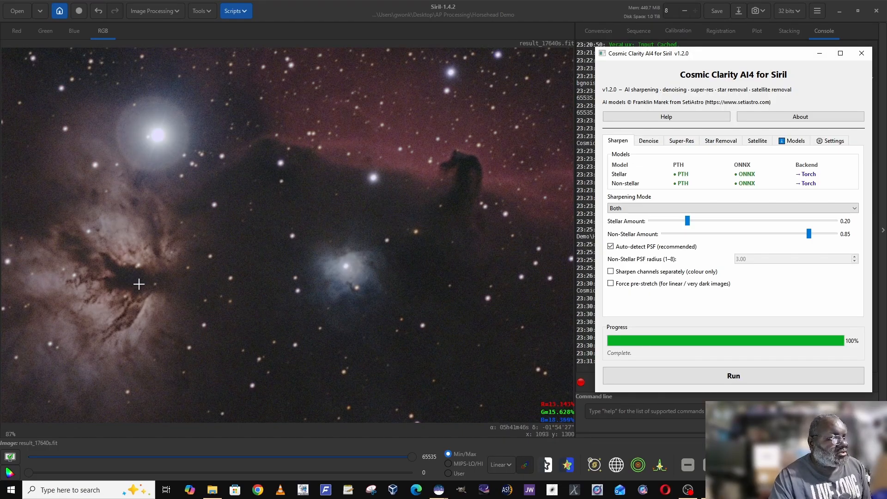
Denoise the image with Cosmic Clarity in full mode at luma and colour strength 0.80, and close the script window
{"action": "left_click", "coordinate": [647, 142]}
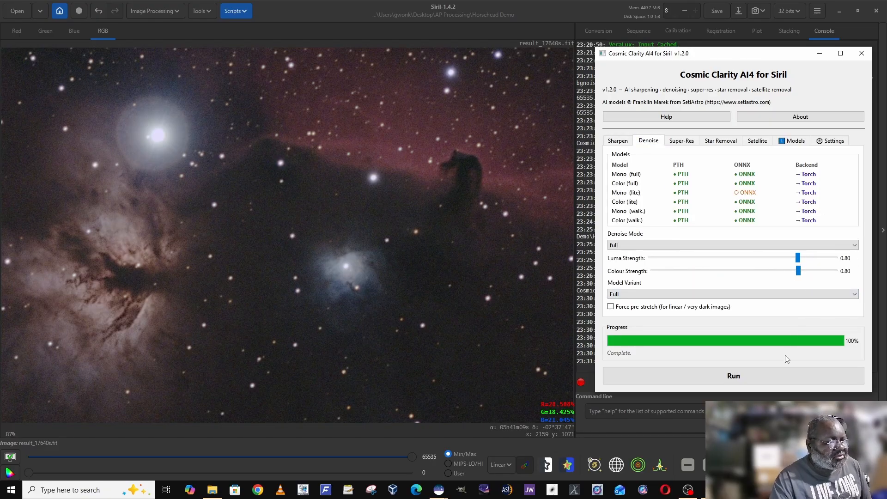
{"action": "left_click", "coordinate": [767, 380]}
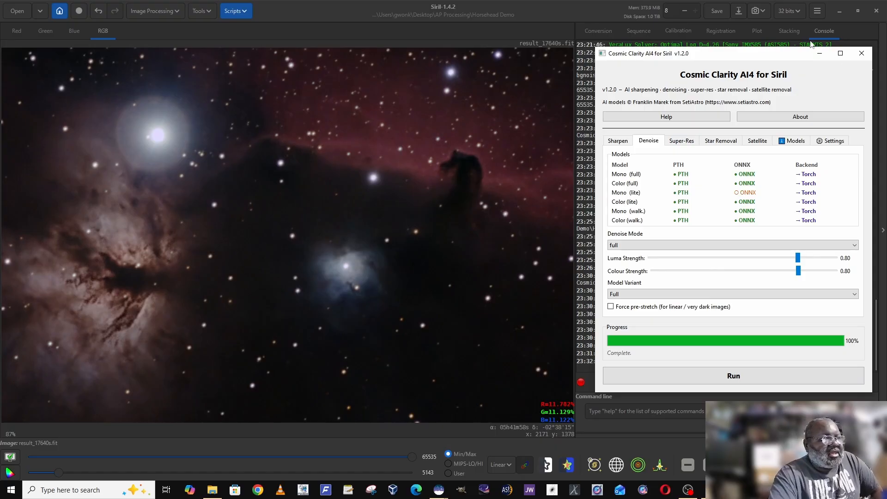
{"action": "left_click", "coordinate": [861, 54]}
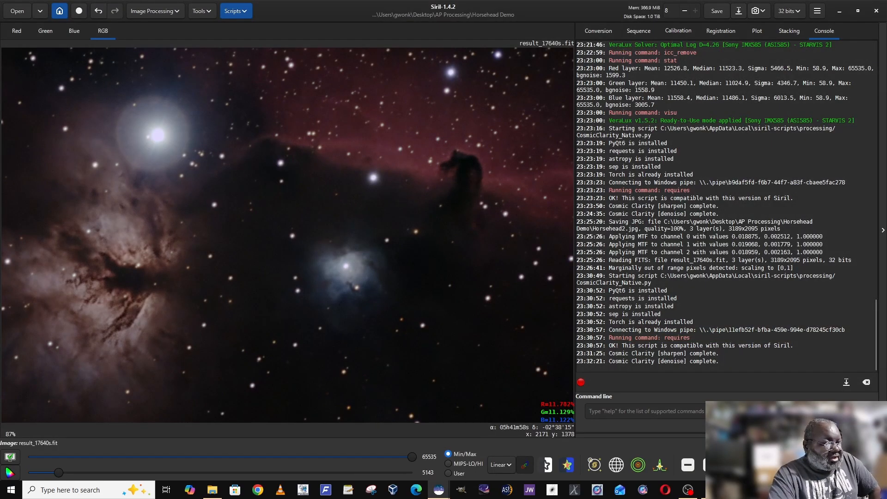
Apply a linear stretch (BP shift) to the denoised image with the black point at 0.07160
{"action": "scroll", "coordinate": [347, 277], "scroll_direction": "down", "scroll_amount": 2}
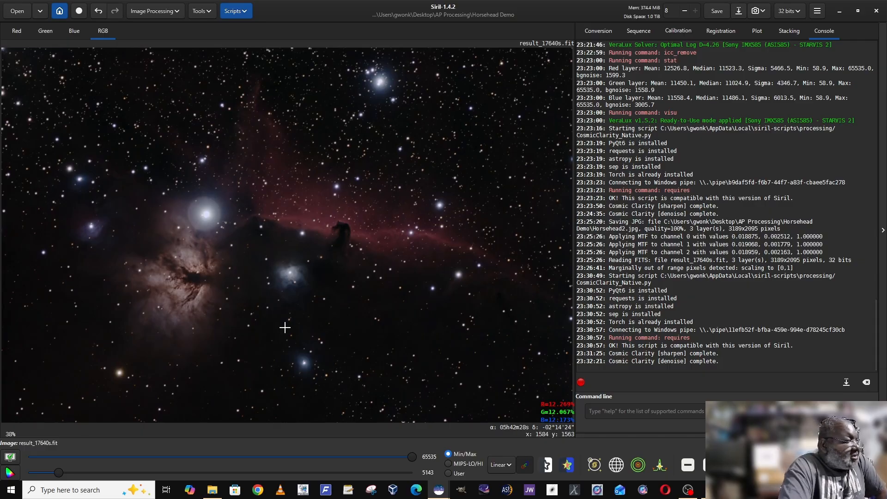
{"action": "left_click", "coordinate": [177, 11]}
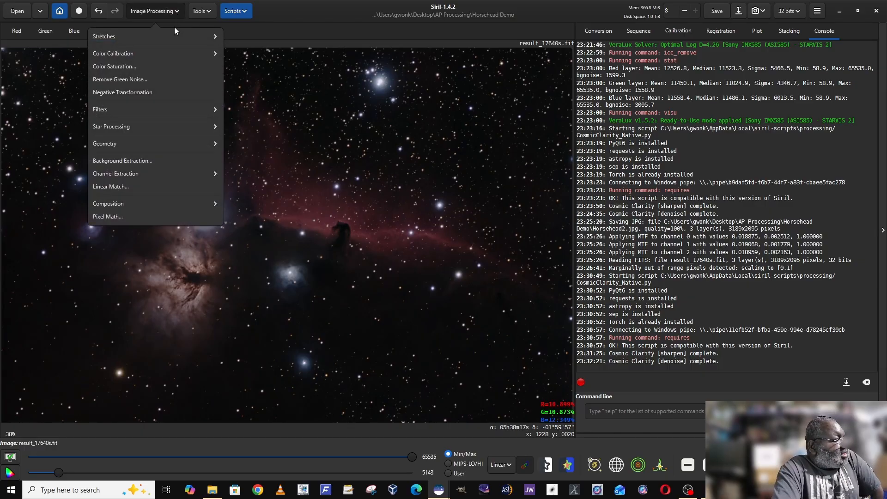
{"action": "left_click", "coordinate": [174, 36]}
{"action": "left_click", "coordinate": [167, 90]}
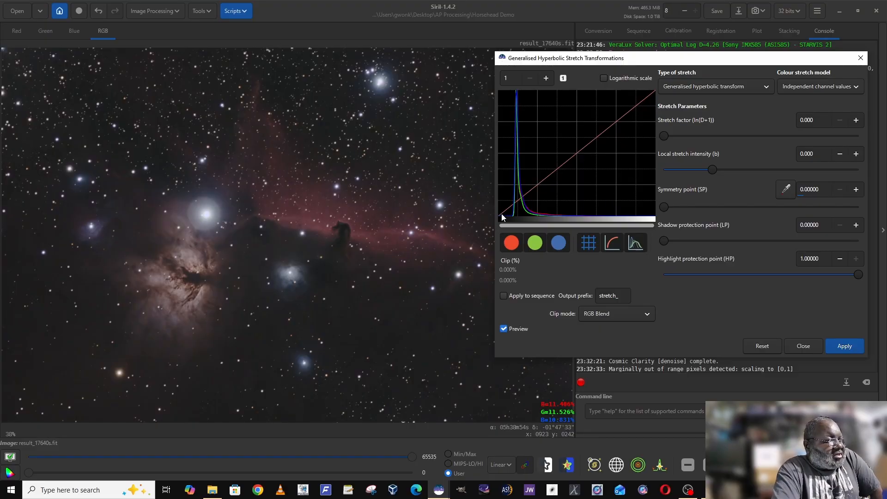
{"action": "left_click", "coordinate": [728, 88]}
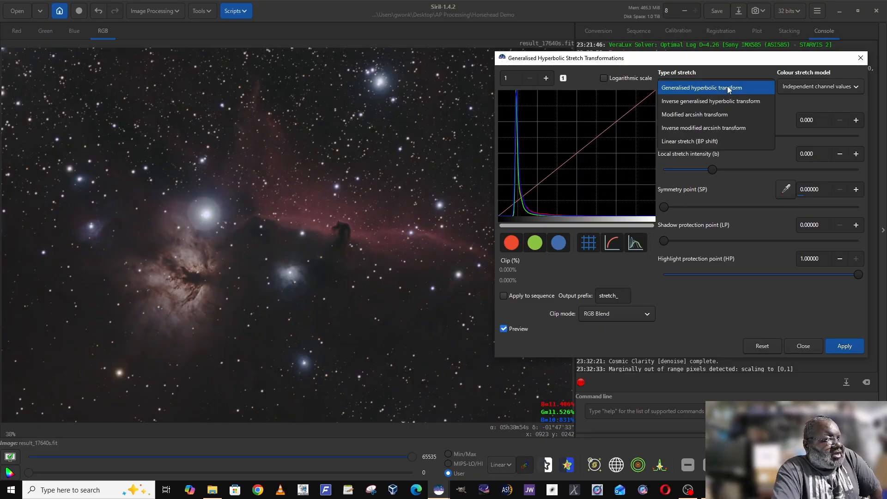
{"action": "left_click", "coordinate": [715, 142]}
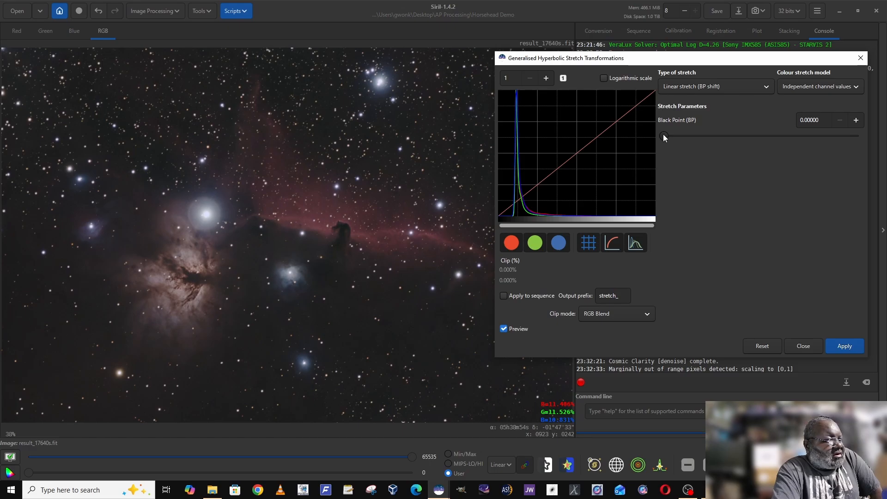
{"action": "left_click_drag", "start_coordinate": [663, 135], "coordinate": [678, 138]}
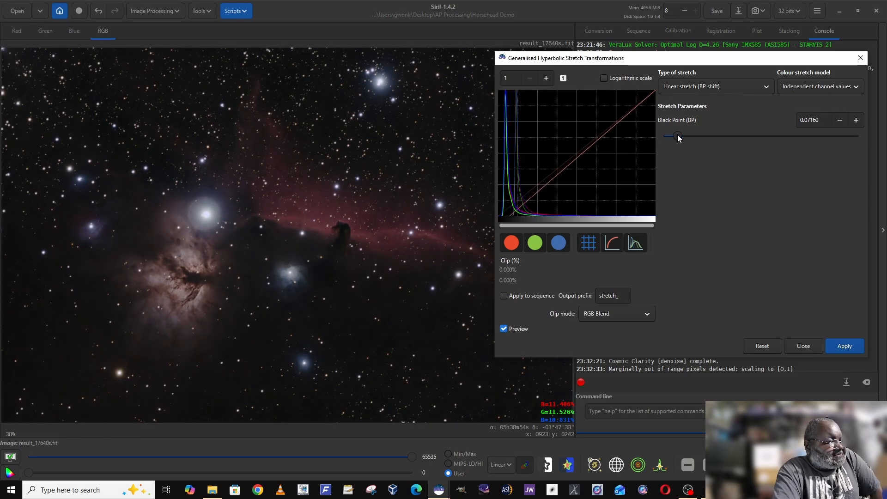
{"action": "left_click", "coordinate": [839, 343]}
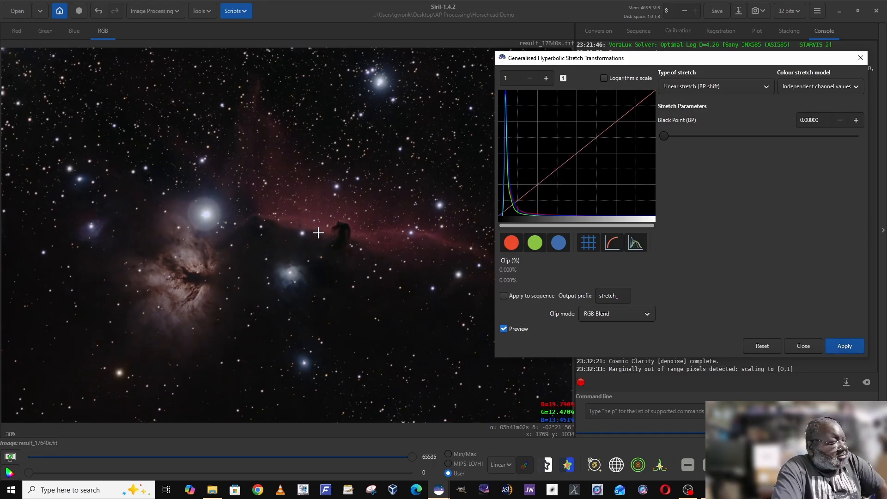
Apply a generalised hyperbolic transform with stretch factor 1.790, symmetry point 0.09069 and highlight protection point 0.40334
{"action": "left_click", "coordinate": [728, 86]}
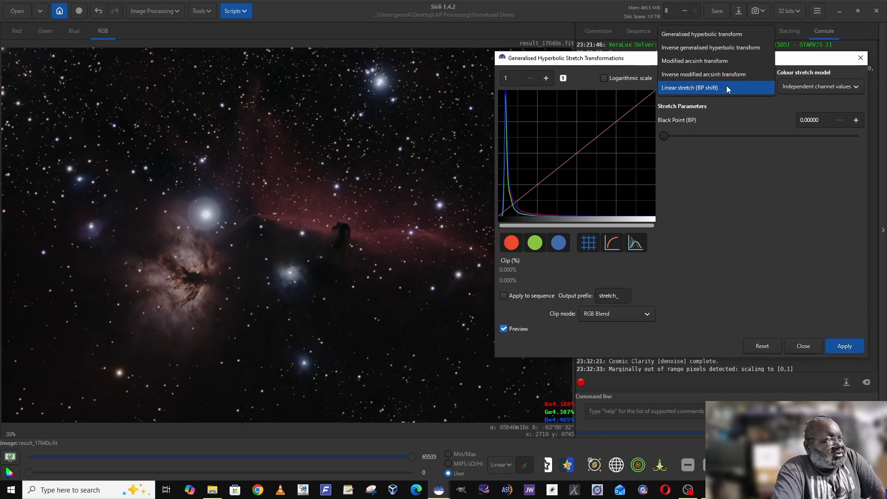
{"action": "left_click", "coordinate": [714, 36]}
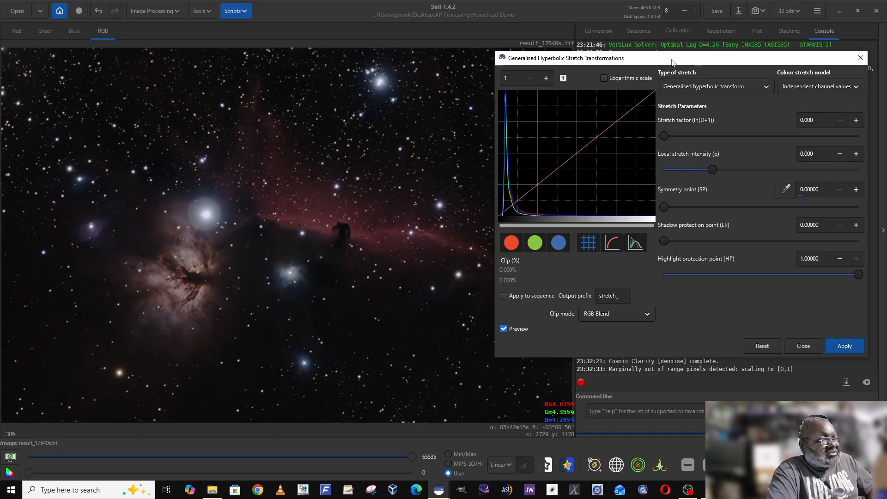
{"action": "left_click_drag", "start_coordinate": [675, 60], "coordinate": [680, 61]}
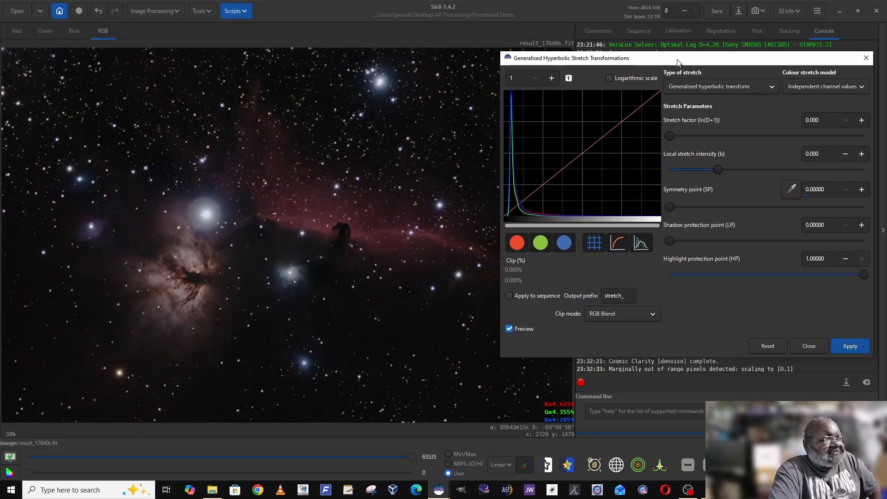
{"action": "left_click", "coordinate": [750, 274]}
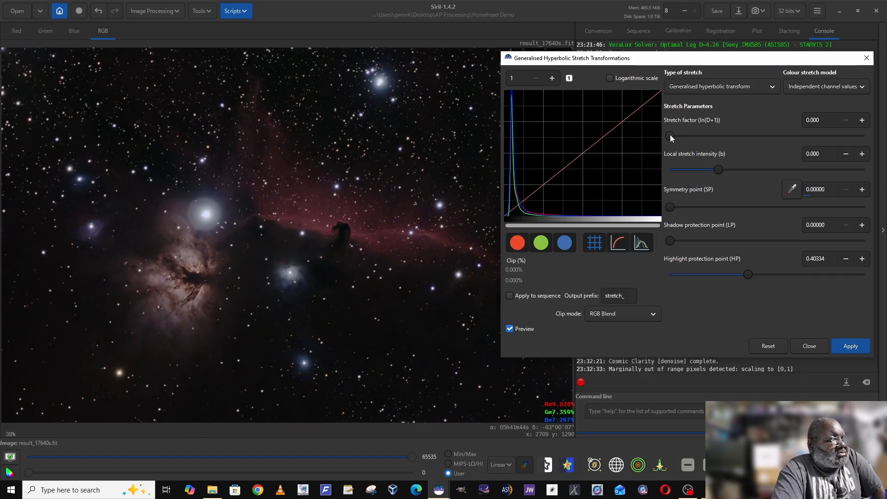
{"action": "left_click_drag", "start_coordinate": [670, 134], "coordinate": [700, 134]}
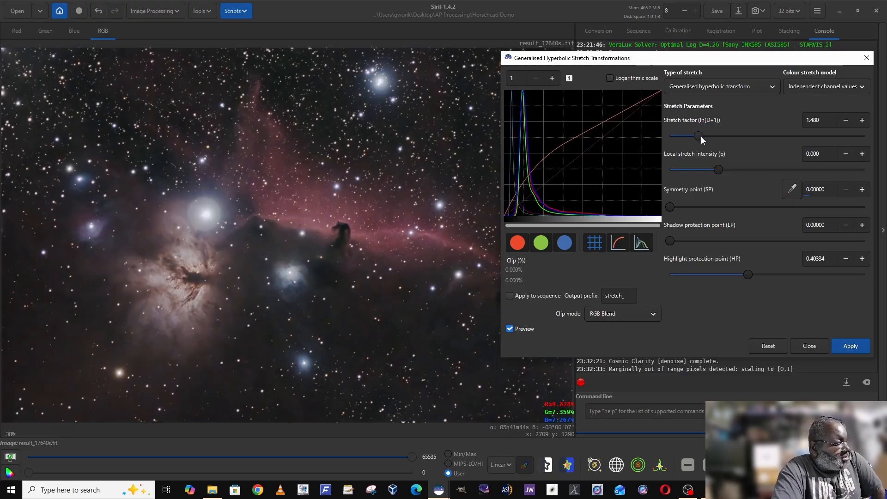
{"action": "left_click_drag", "start_coordinate": [701, 136], "coordinate": [707, 136]}
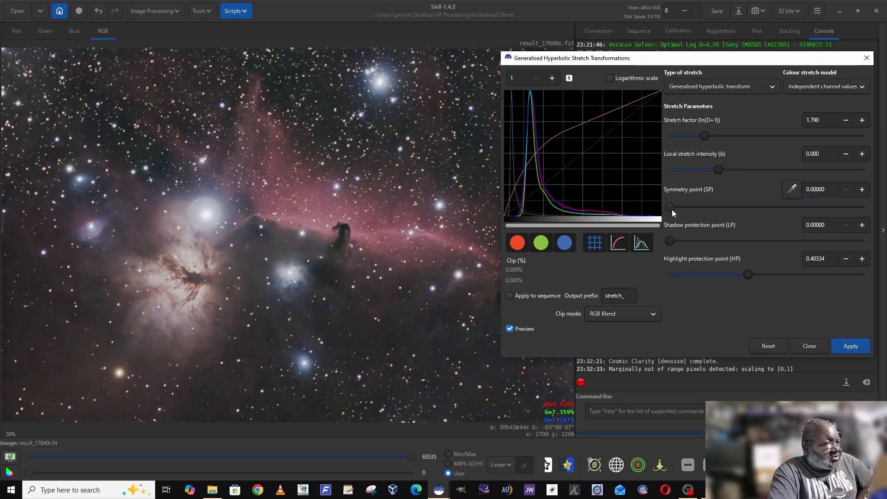
{"action": "left_click_drag", "start_coordinate": [672, 210], "coordinate": [684, 209]}
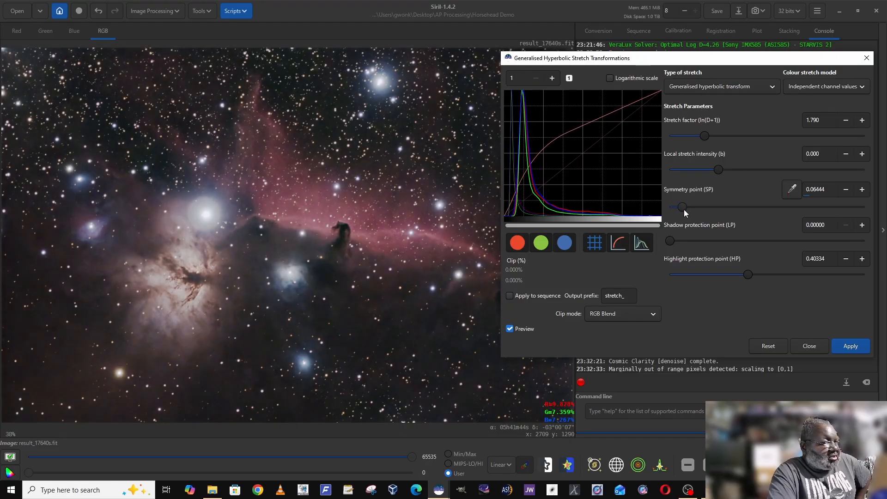
{"action": "left_click_drag", "start_coordinate": [683, 209], "coordinate": [689, 208]}
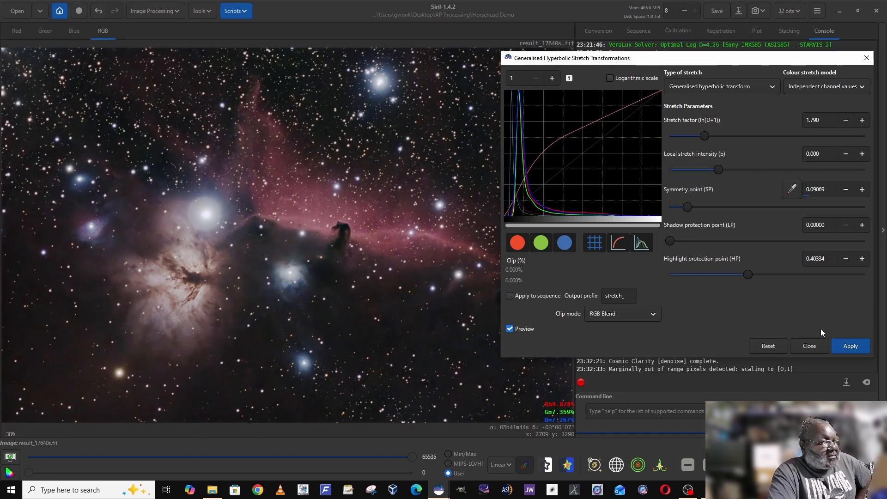
{"action": "left_click", "coordinate": [843, 347]}
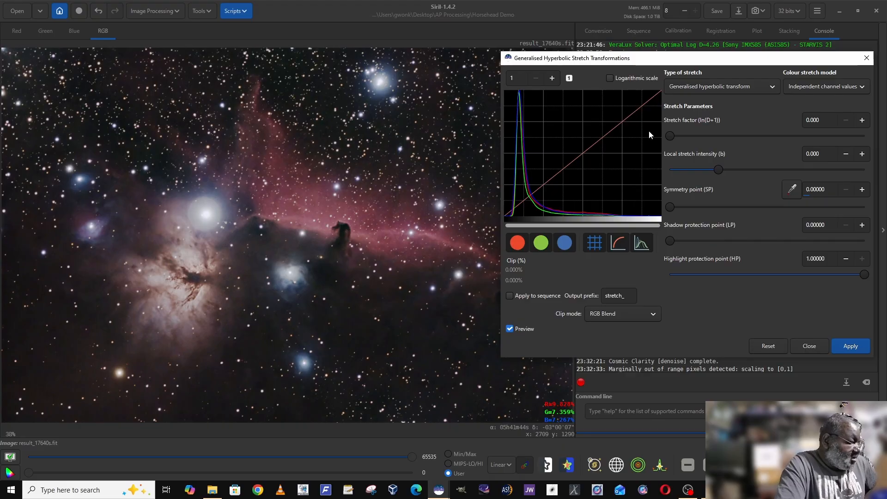
Apply a linear stretch (BP shift) with the black point at 0.02148
{"action": "left_click", "coordinate": [720, 88]}
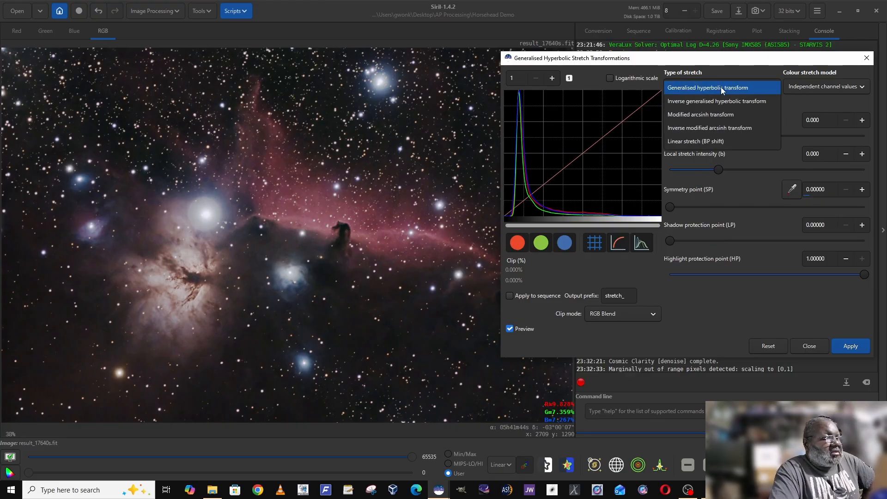
{"action": "left_click", "coordinate": [717, 141]}
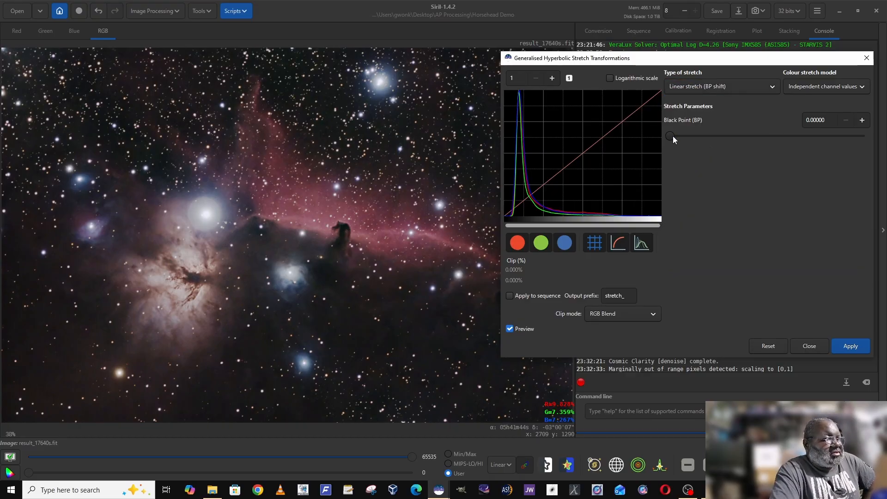
{"action": "left_click_drag", "start_coordinate": [672, 136], "coordinate": [678, 137]}
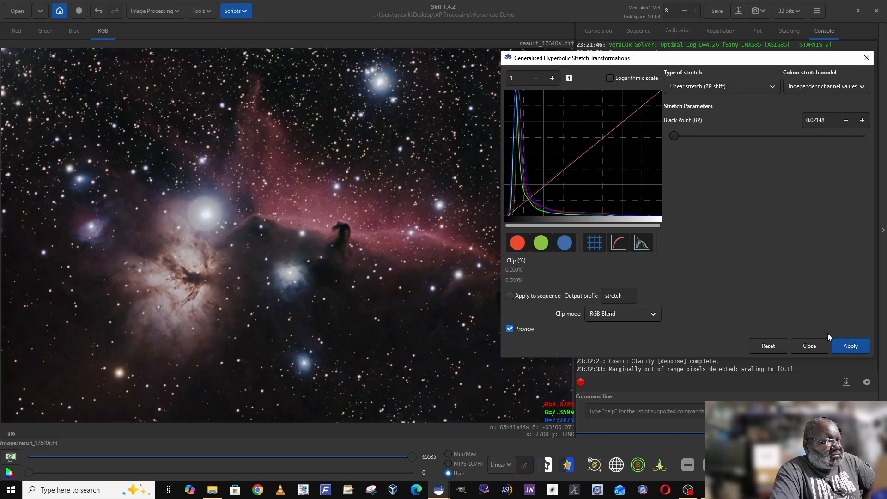
{"action": "left_click", "coordinate": [842, 346]}
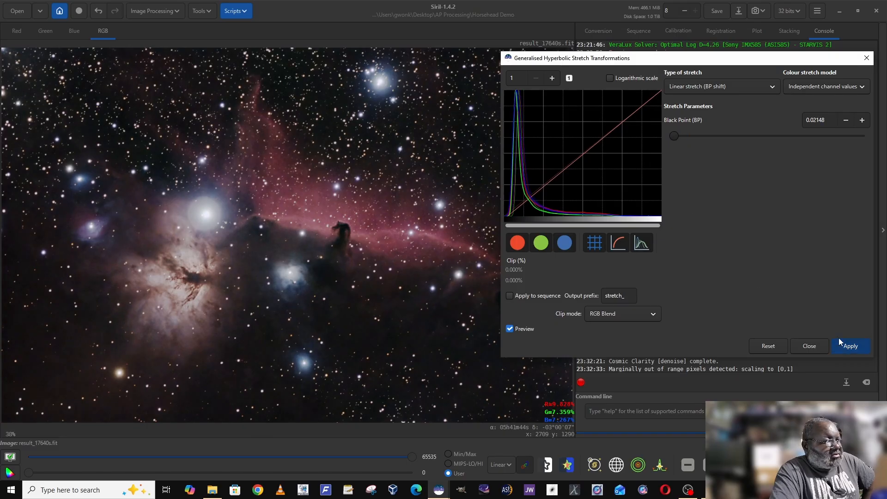
Apply a generalised hyperbolic transform with stretch factor 1.098, symmetry point 0.11217 and highlight protection point 0.43198, and close the stretch dialog
{"action": "left_click", "coordinate": [761, 88]}
{"action": "left_click", "coordinate": [711, 36]}
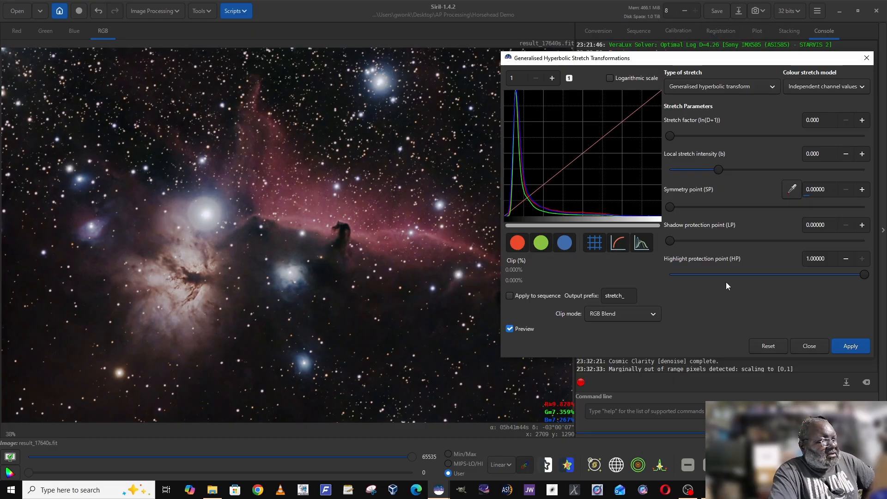
{"action": "left_click", "coordinate": [755, 276]}
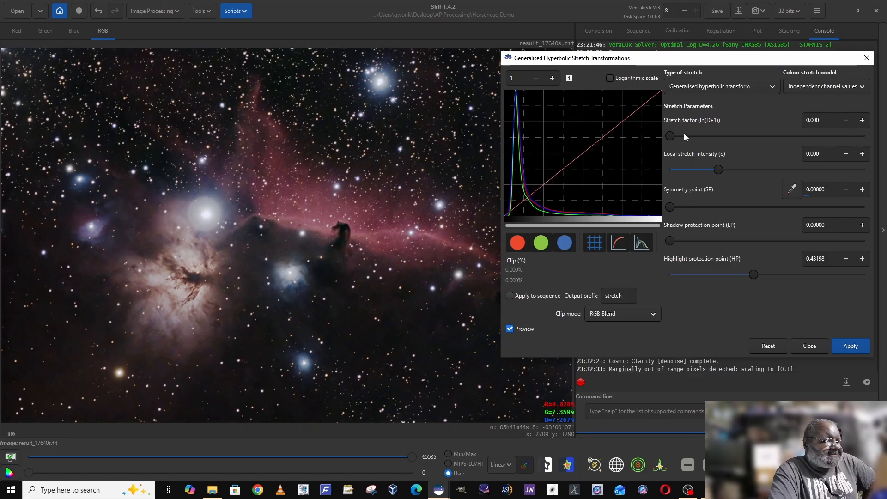
{"action": "left_click_drag", "start_coordinate": [670, 136], "coordinate": [693, 136]}
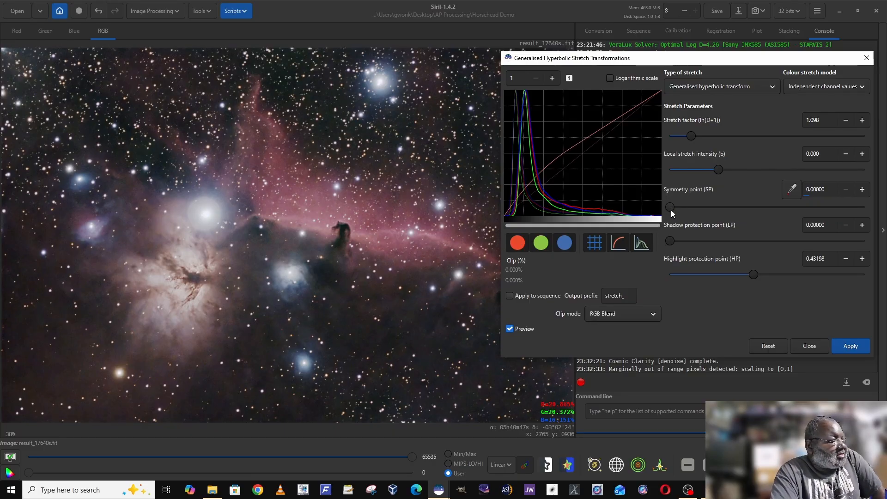
{"action": "left_click_drag", "start_coordinate": [671, 210], "coordinate": [693, 211]}
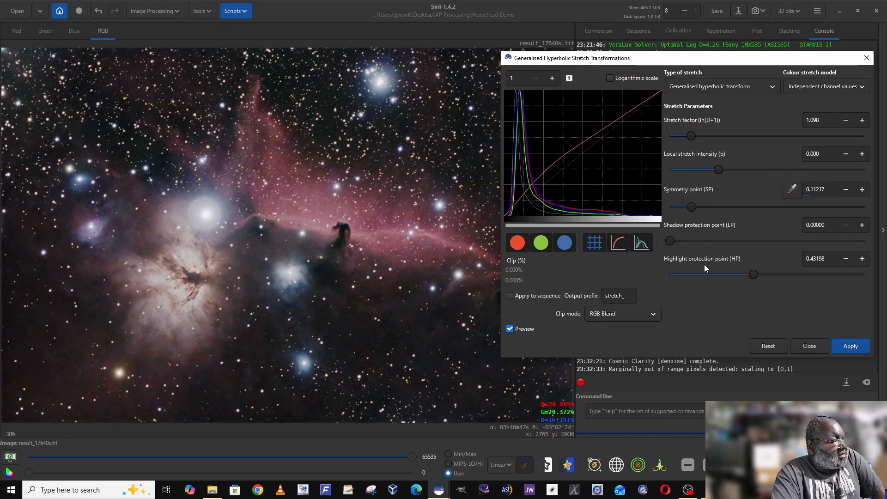
{"action": "left_click", "coordinate": [848, 348]}
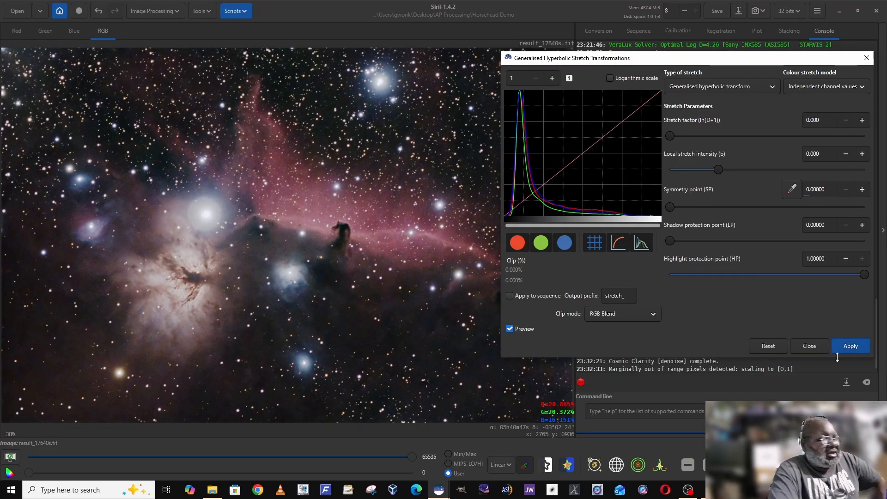
{"action": "left_click", "coordinate": [814, 347]}
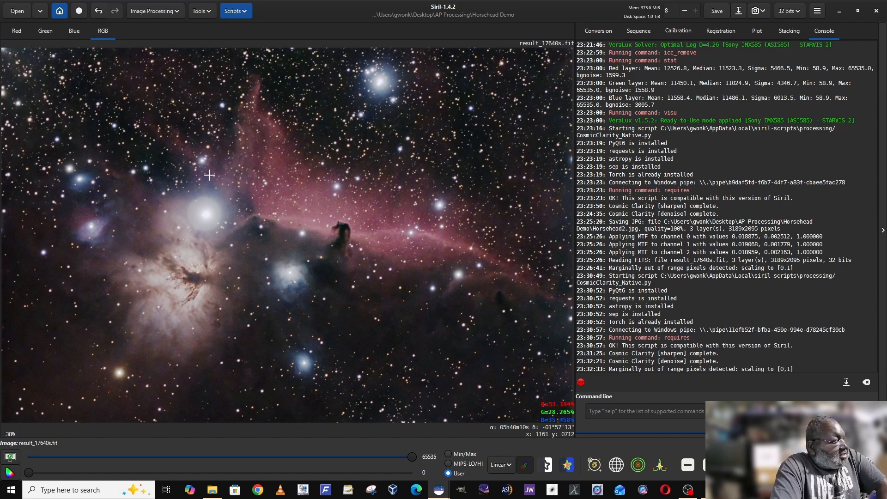
{"action": "left_click", "coordinate": [174, 13]}
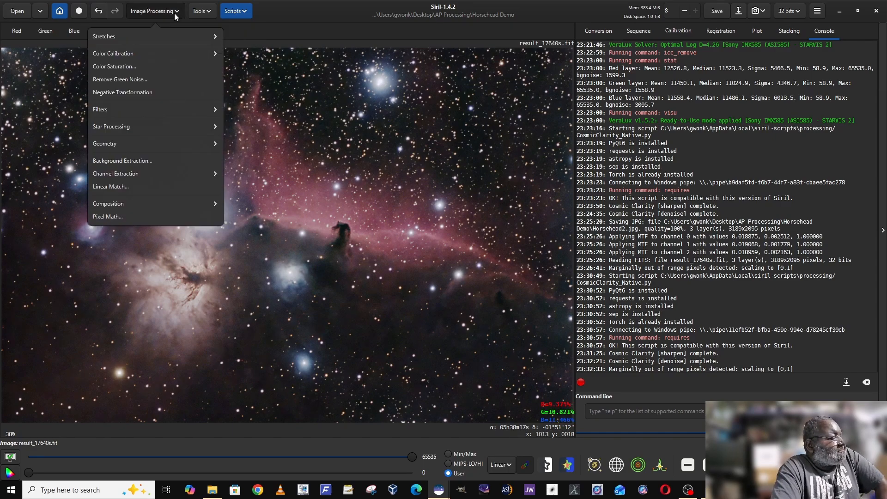
{"action": "left_click", "coordinate": [163, 66]}
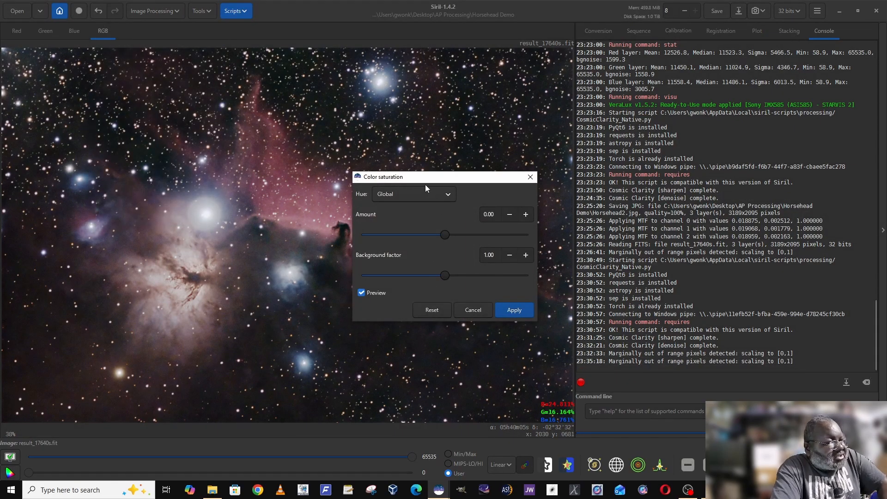
{"action": "left_click_drag", "start_coordinate": [422, 179], "coordinate": [674, 126]}
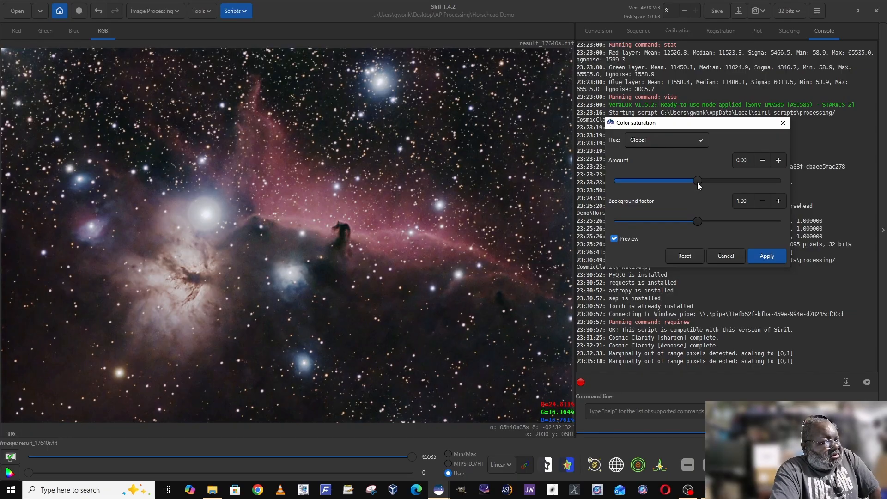
{"action": "left_click", "coordinate": [728, 258]}
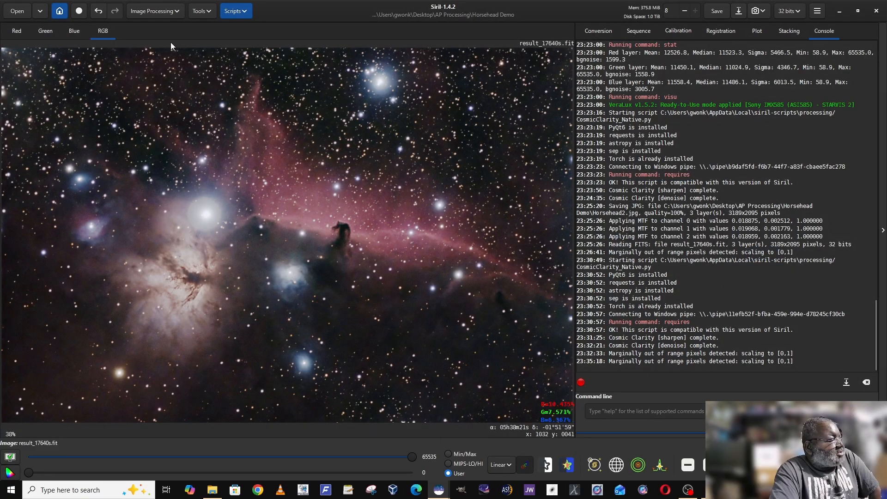
Apply a colour saturation increase of 0.17 to the Global hue, keeping the background factor at 1.00
{"action": "left_click", "coordinate": [174, 12]}
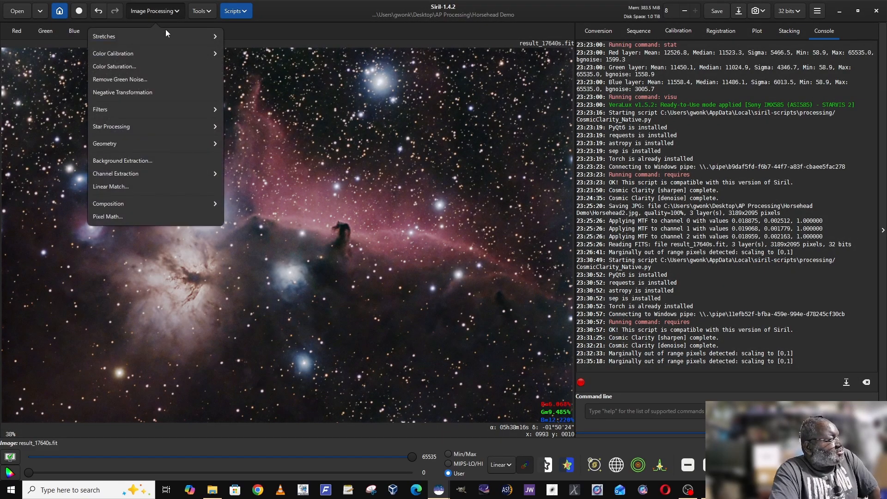
{"action": "left_click", "coordinate": [155, 68]}
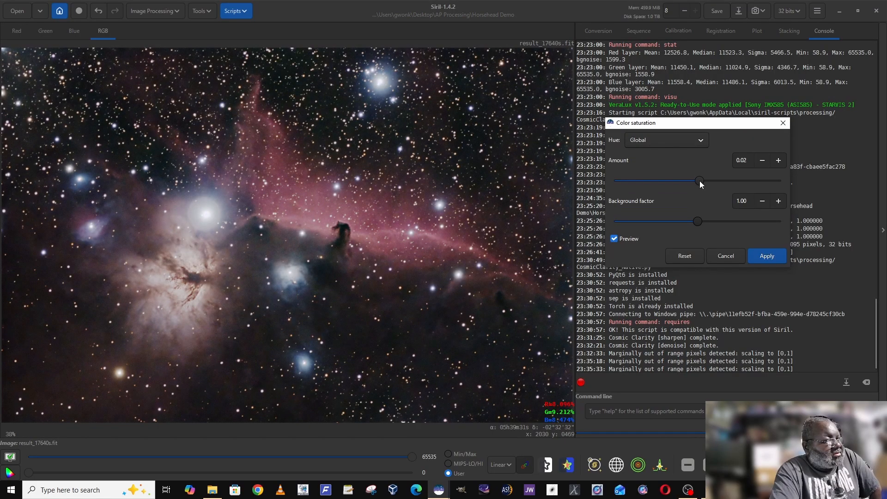
{"action": "left_click_drag", "start_coordinate": [703, 181], "coordinate": [726, 181]}
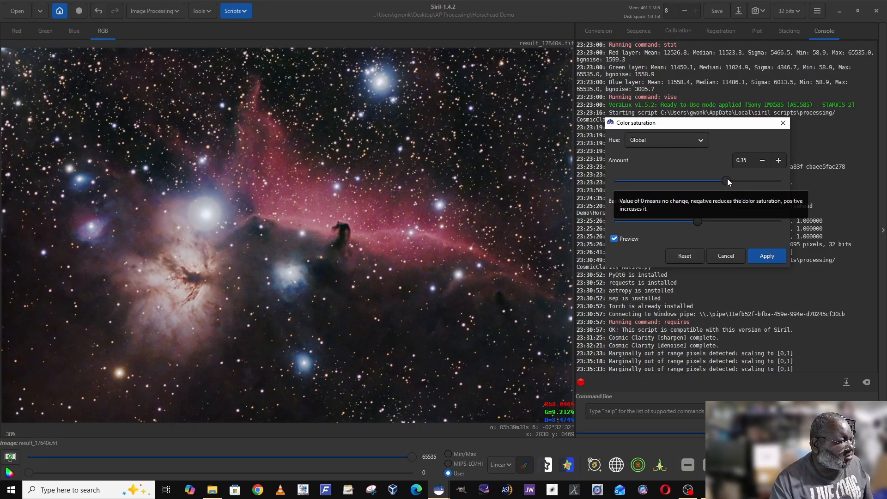
{"action": "left_click_drag", "start_coordinate": [728, 180], "coordinate": [713, 180]}
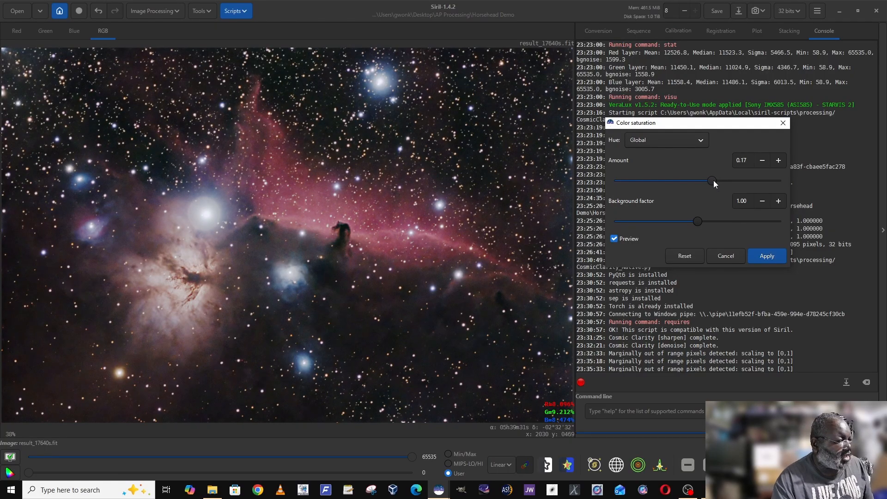
{"action": "left_click", "coordinate": [771, 259]}
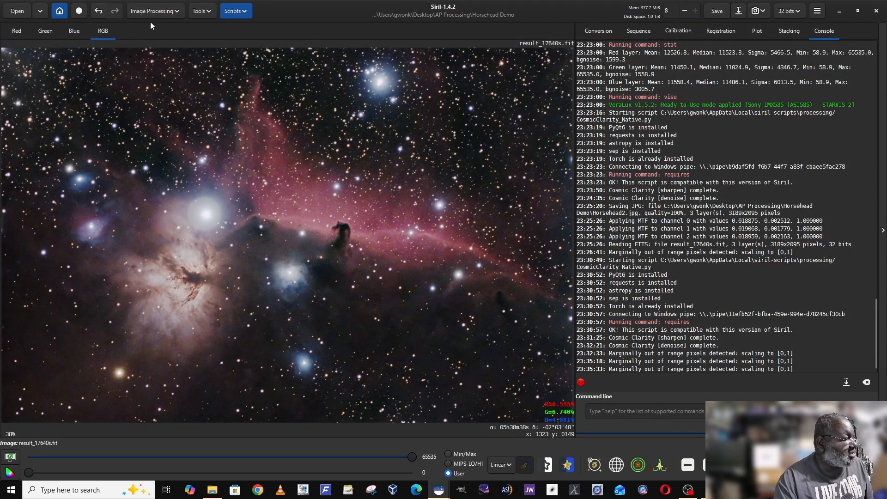
Apply a colour saturation amount of 1.00 to the Orange-Brown / Yellow hue range
{"action": "left_click", "coordinate": [172, 14]}
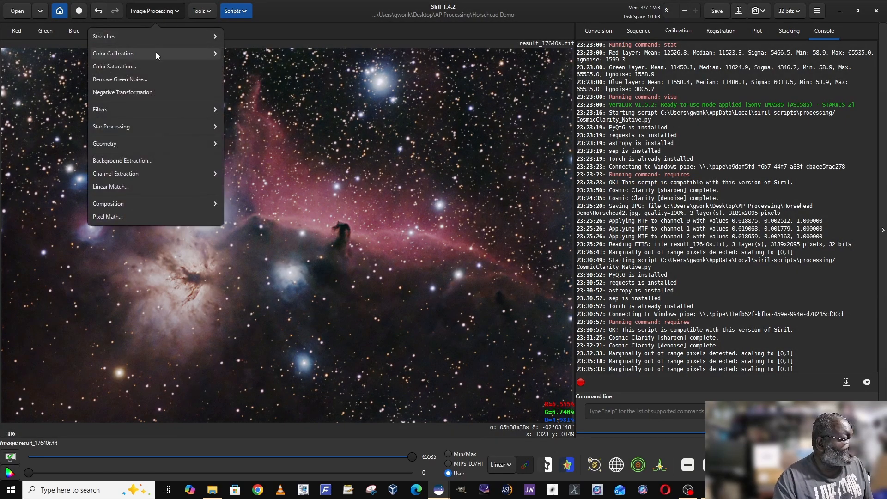
{"action": "left_click", "coordinate": [151, 65]}
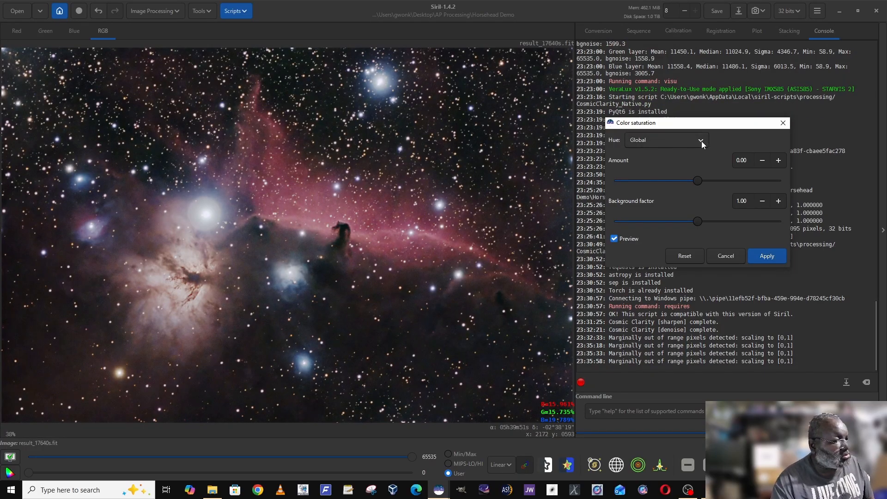
{"action": "left_click", "coordinate": [702, 141]}
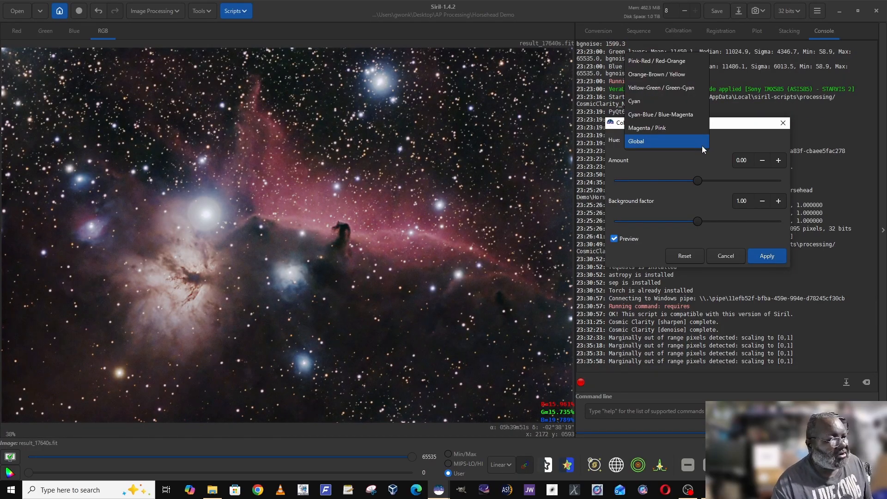
{"action": "left_click", "coordinate": [667, 75]}
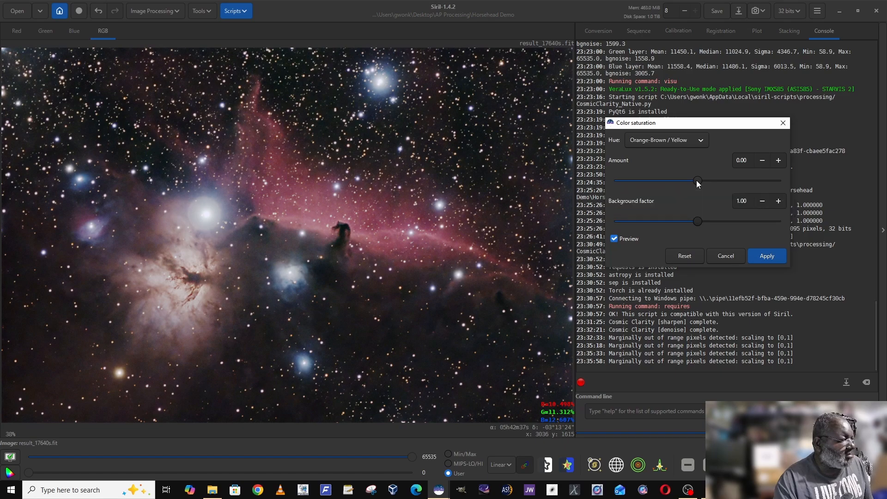
{"action": "left_click_drag", "start_coordinate": [697, 180], "coordinate": [745, 184]}
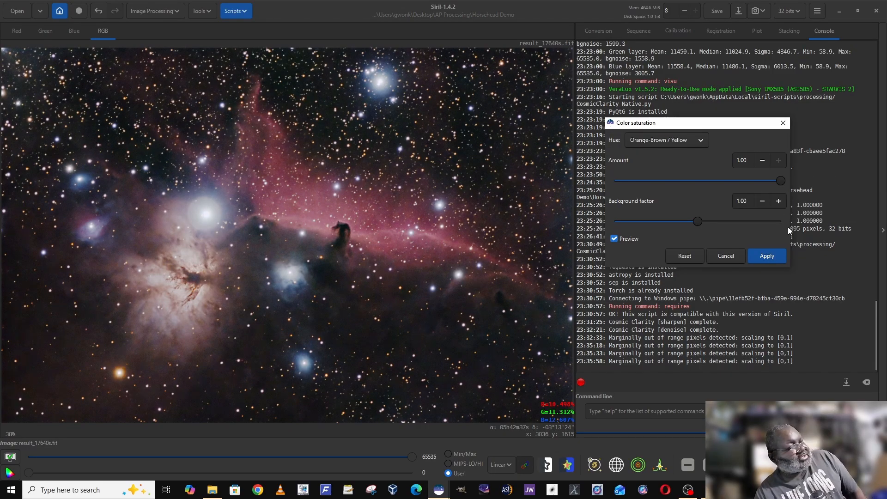
{"action": "left_click", "coordinate": [686, 255]}
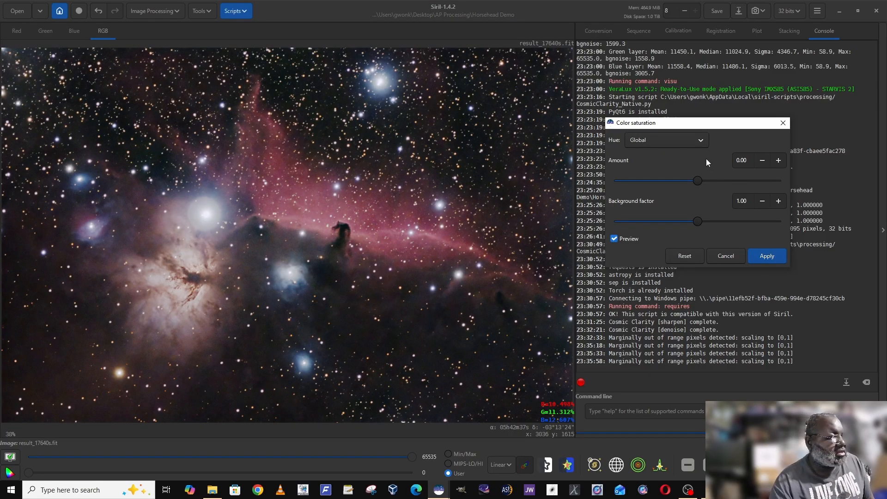
{"action": "left_click", "coordinate": [694, 142]}
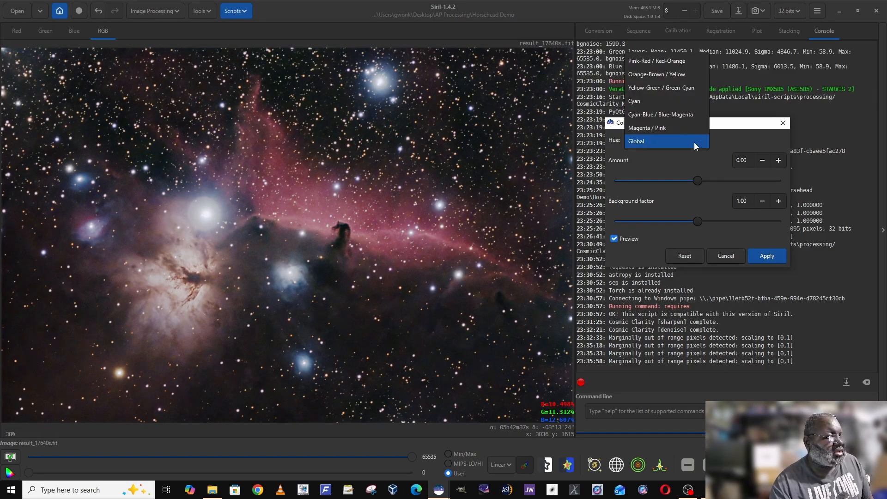
{"action": "left_click", "coordinate": [672, 74]}
{"action": "left_click_drag", "start_coordinate": [697, 180], "coordinate": [804, 184]}
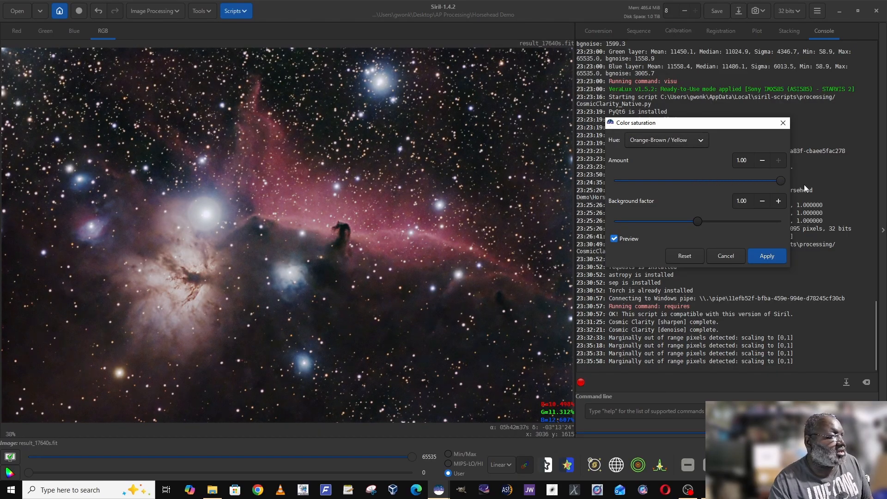
{"action": "left_click", "coordinate": [770, 256]}
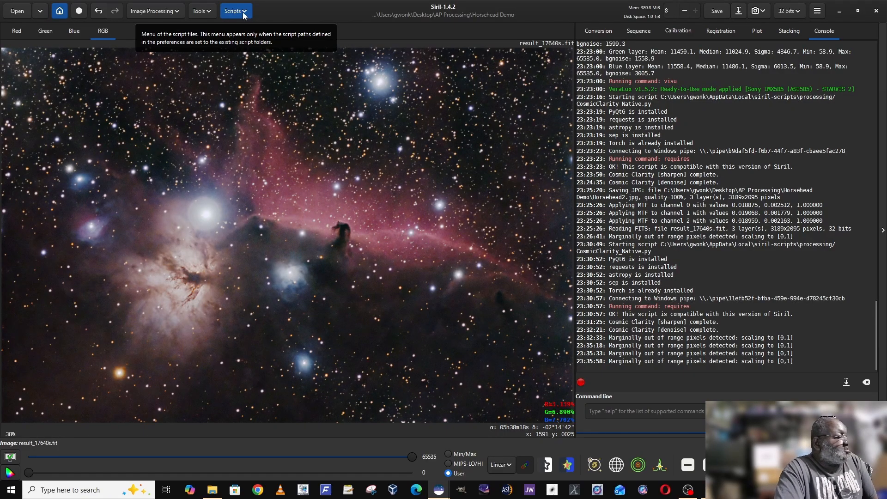
Save the processed image as the JPEG file Horsehead3.jpg in the Horsehead Demo folder at quality 100
{"action": "left_click", "coordinate": [738, 10]}
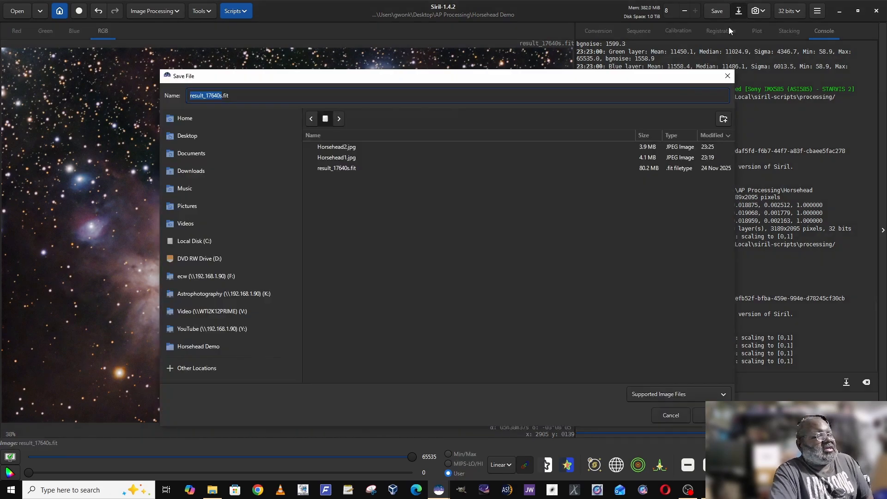
{"action": "left_click", "coordinate": [660, 393]}
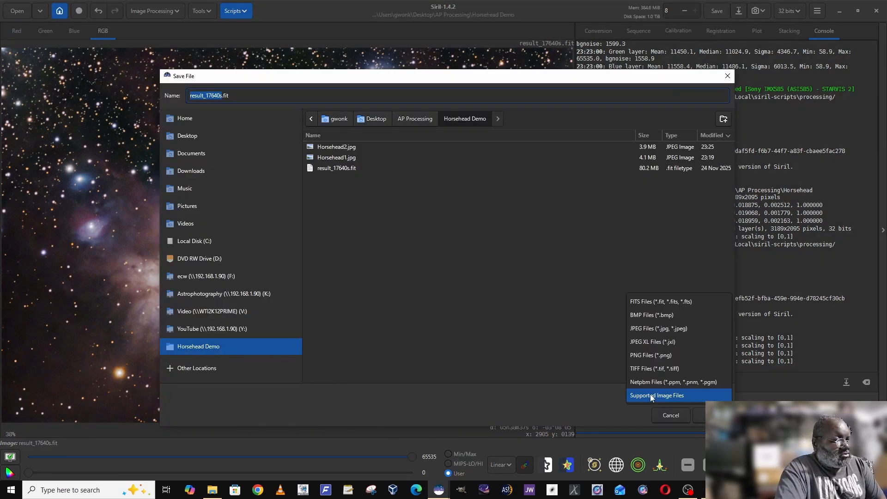
{"action": "left_click", "coordinate": [655, 329]}
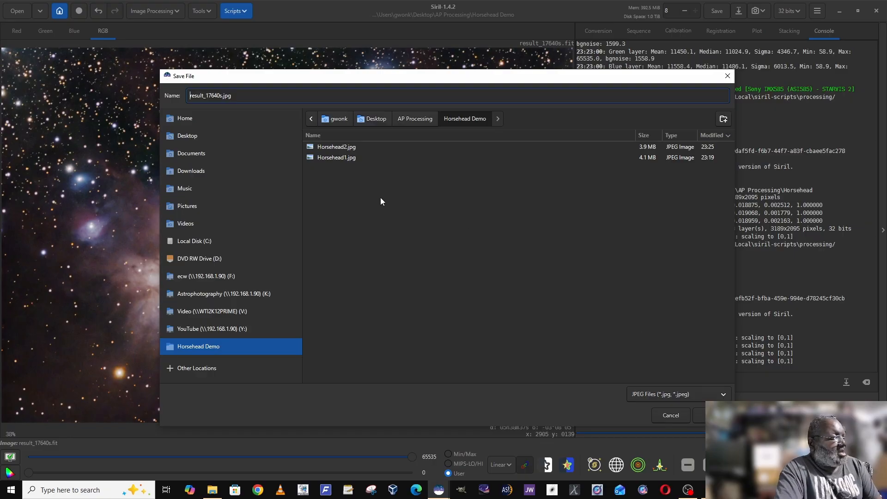
{"action": "left_click", "coordinate": [341, 146]}
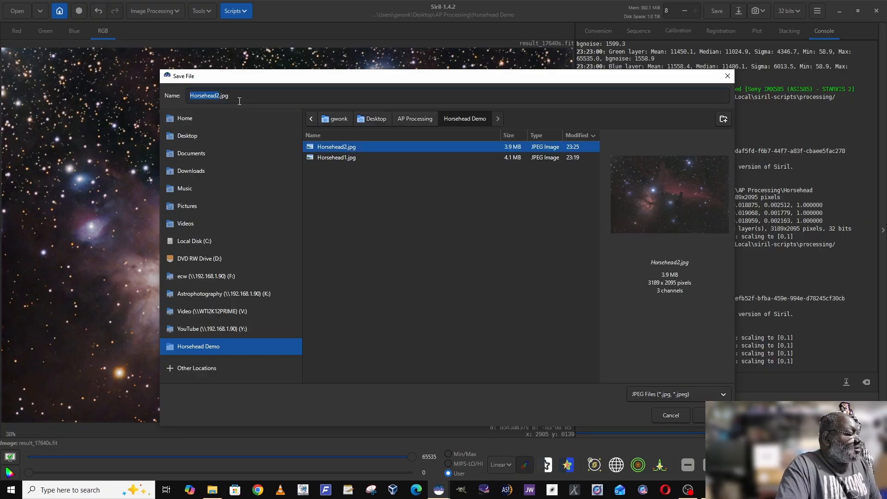
{"action": "left_click", "coordinate": [218, 96]}
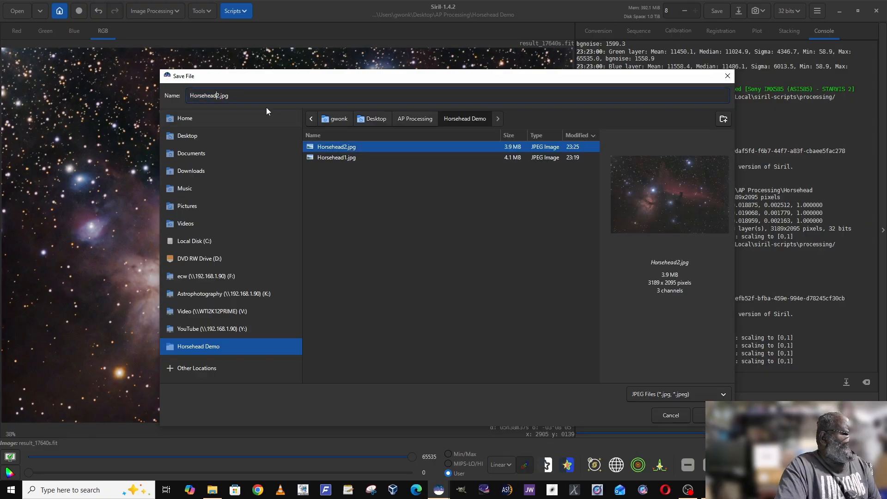
{"action": "key", "text": "BackSpace"}
{"action": "type", "text": "3"}
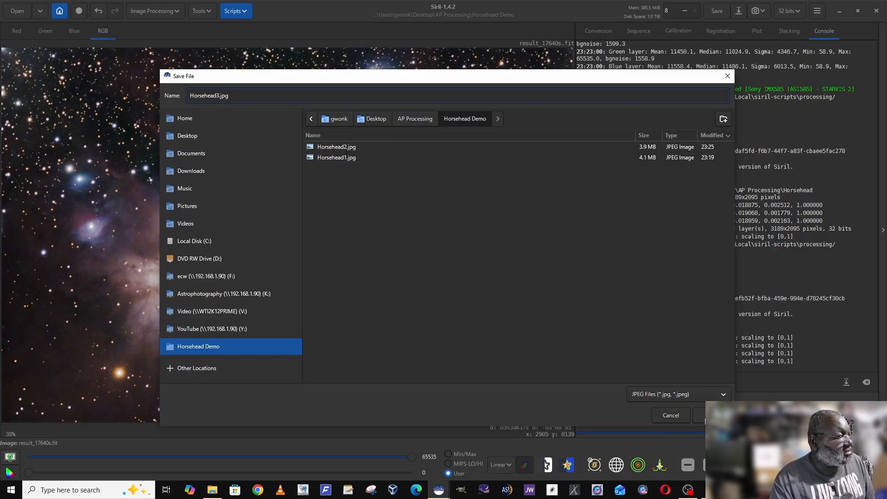
{"action": "left_click", "coordinate": [705, 418]}
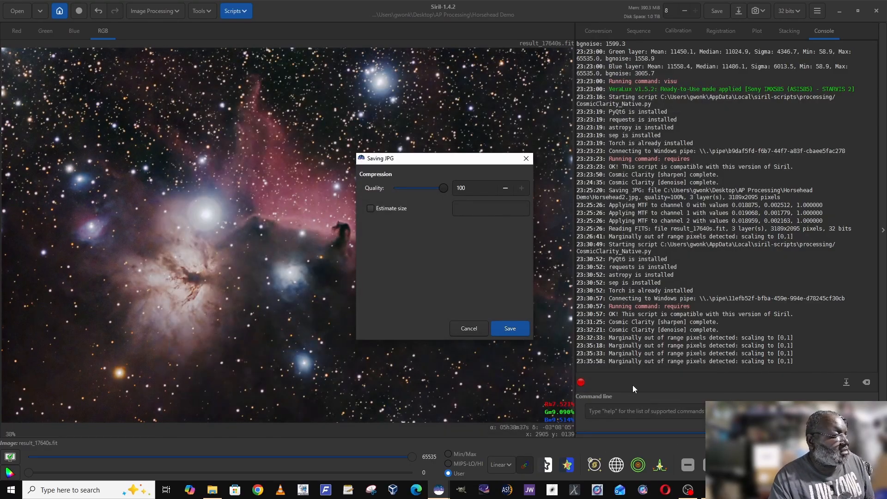
{"action": "left_click", "coordinate": [510, 329]}
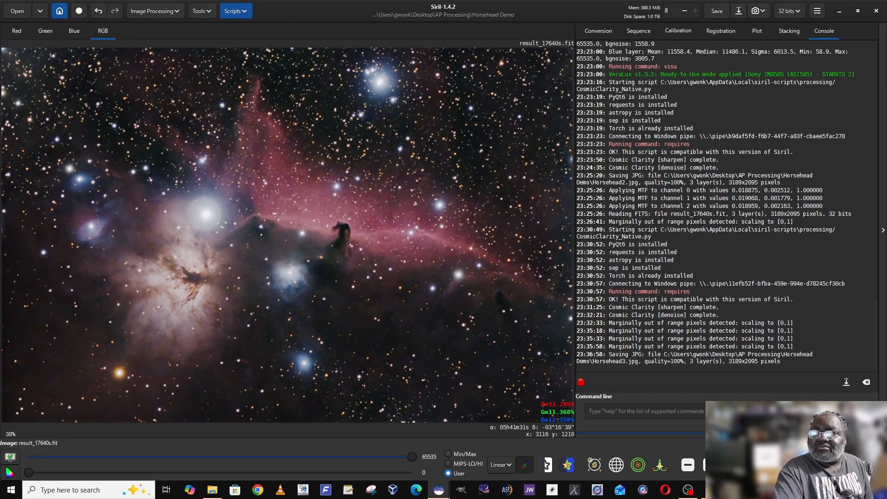
Switch to the photo viewer and show Horsehead1.jpg in a maximized window
{"action": "left_click", "coordinate": [212, 490]}
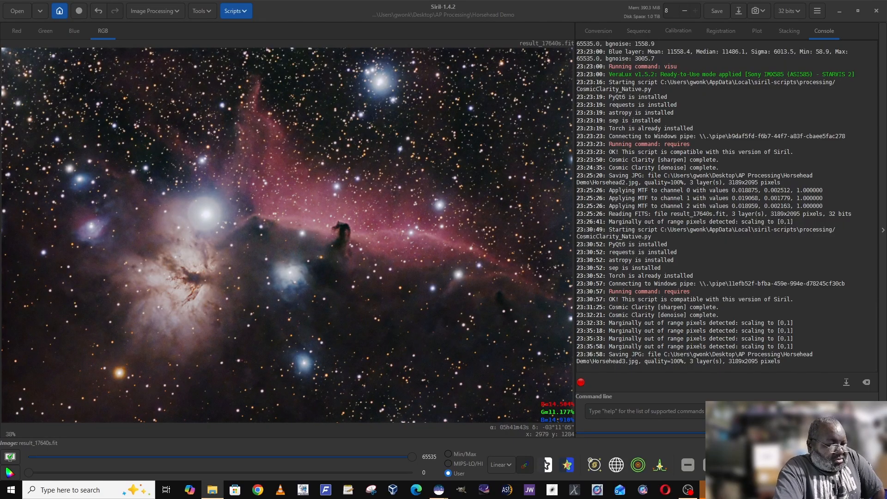
{"action": "left_click", "coordinate": [710, 490]}
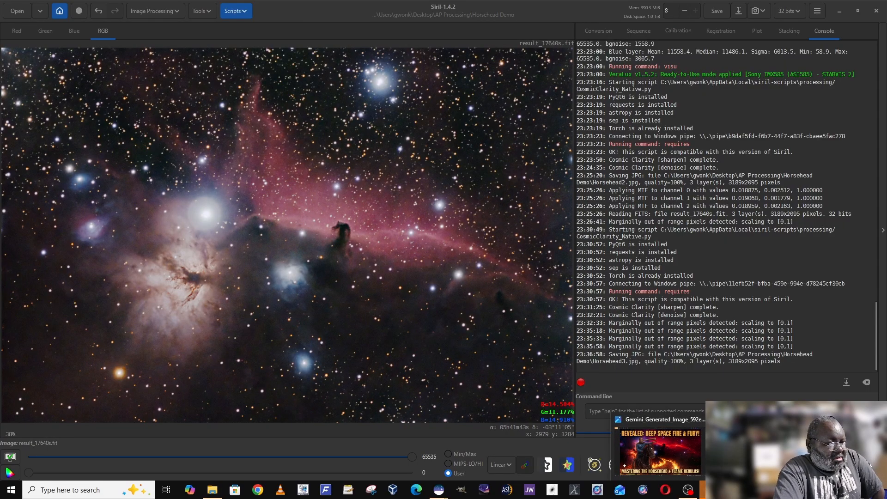
{"action": "left_click", "coordinate": [659, 450]}
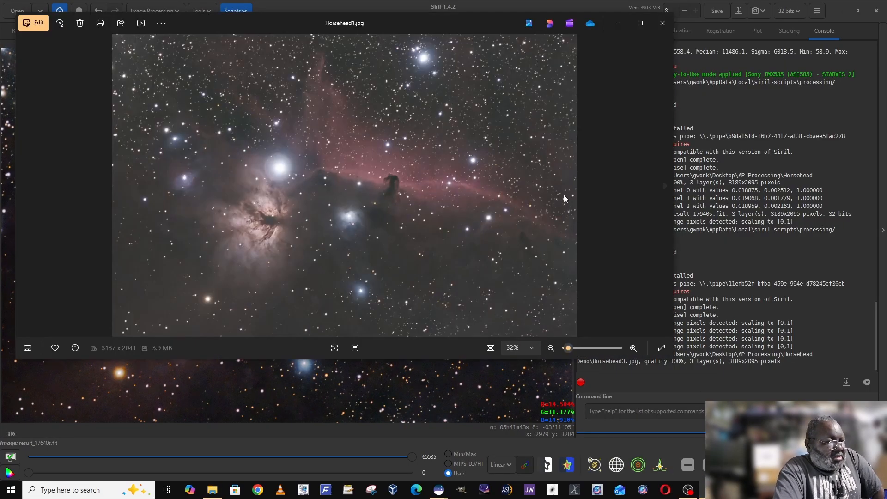
{"action": "left_click", "coordinate": [641, 24]}
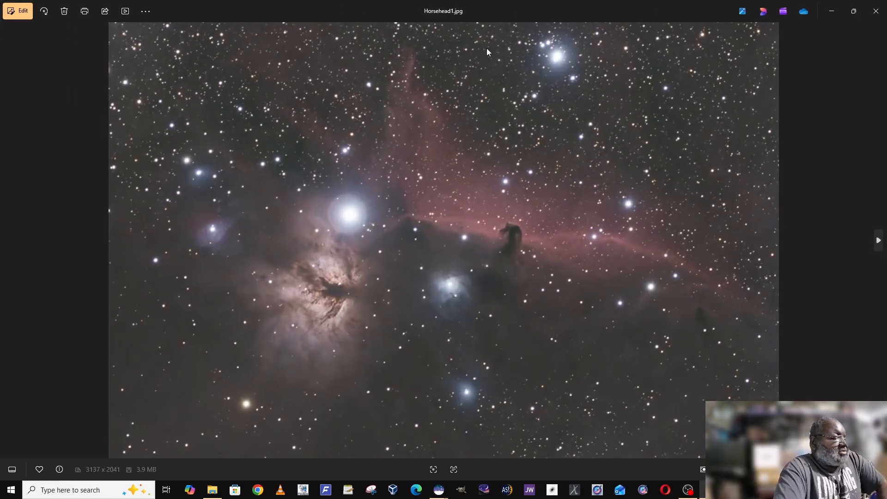
Compare the saved versions Horsehead1.jpg, Horsehead2.jpg and Horsehead3.jpg by paging back and forth between them
{"action": "left_click", "coordinate": [878, 241]}
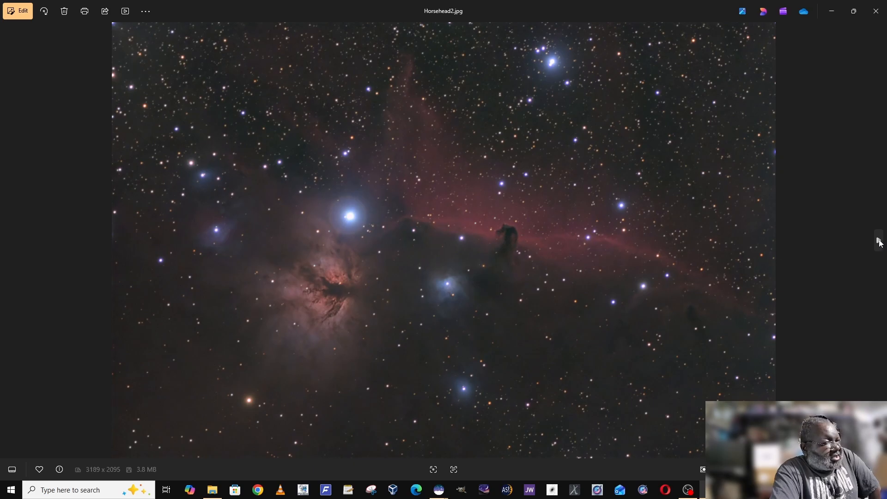
{"action": "left_click", "coordinate": [879, 240]}
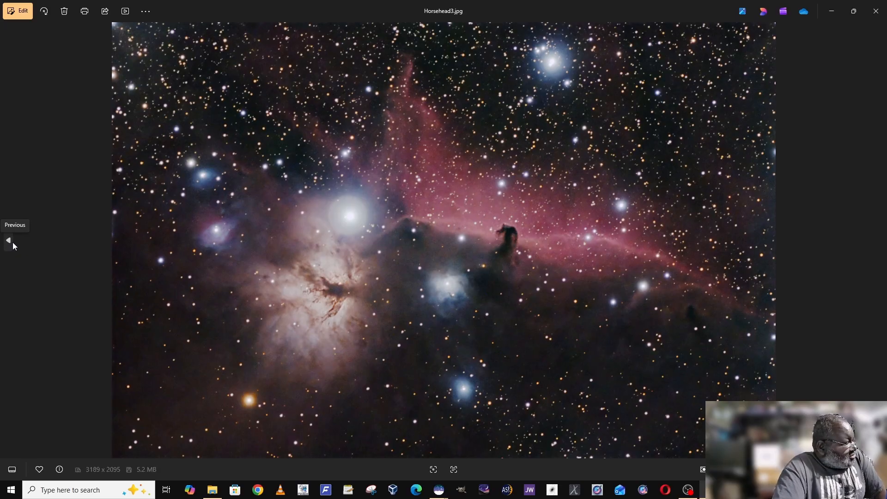
{"action": "left_click", "coordinate": [13, 242]}
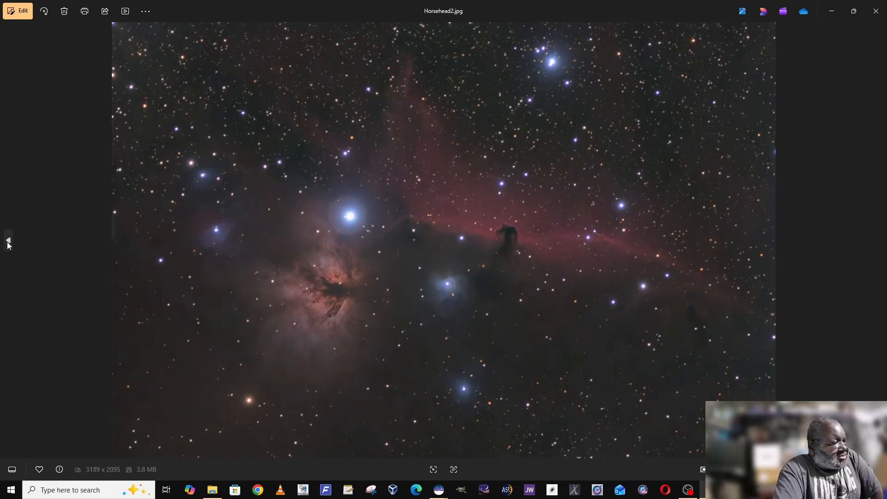
{"action": "left_click", "coordinate": [8, 241]}
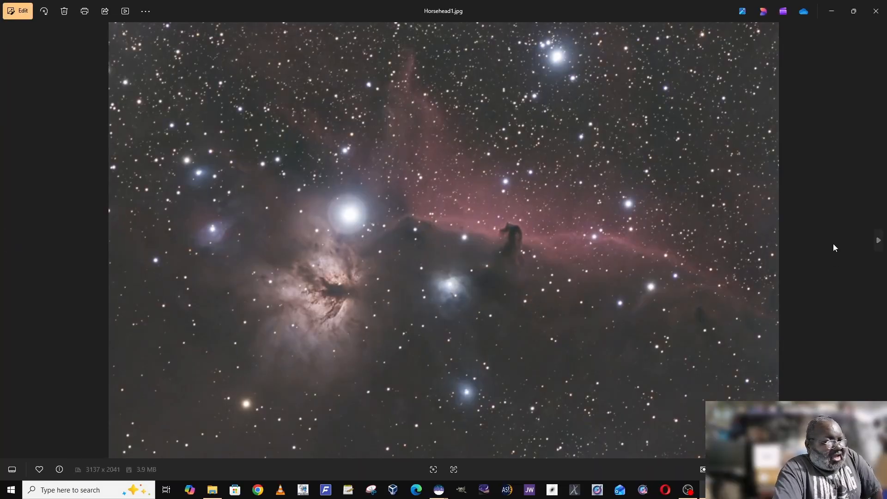
{"action": "left_click", "coordinate": [879, 241]}
{"action": "left_click", "coordinate": [879, 241]}
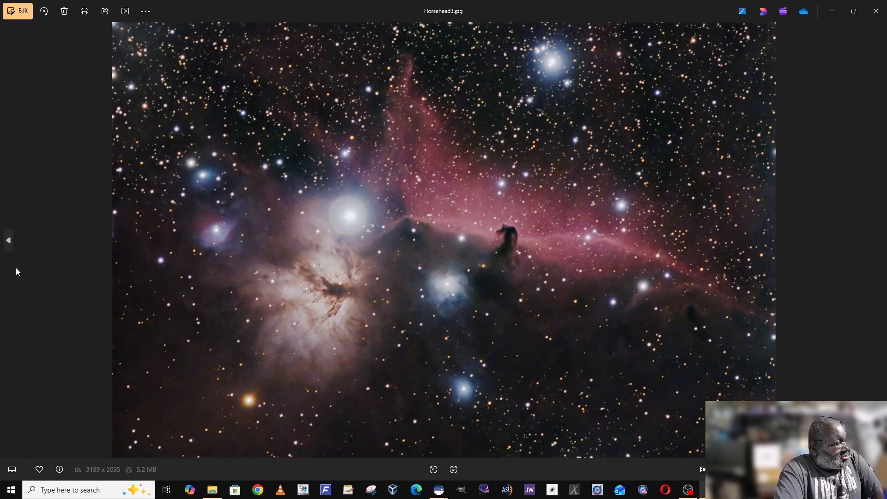
Page back through the saved versions to Horsehead1.jpg and return to Horsehead2.jpg to compare them at full view
{"action": "left_click", "coordinate": [9, 242]}
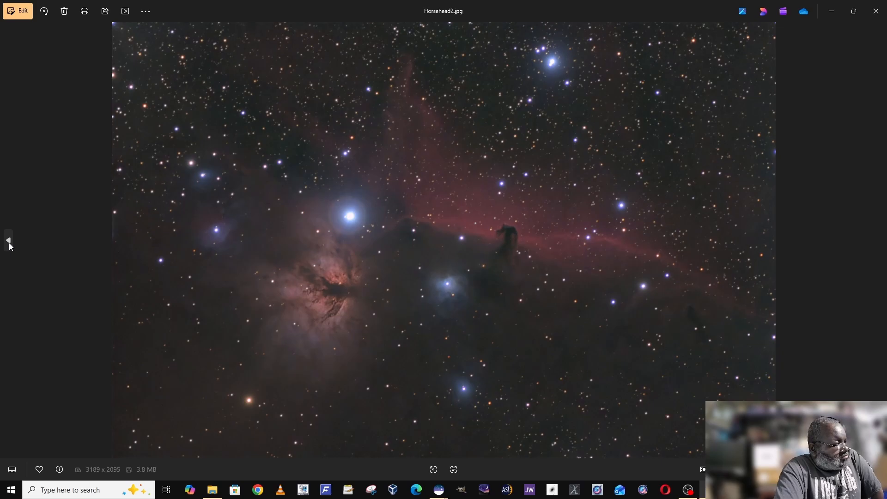
{"action": "left_click", "coordinate": [10, 243]}
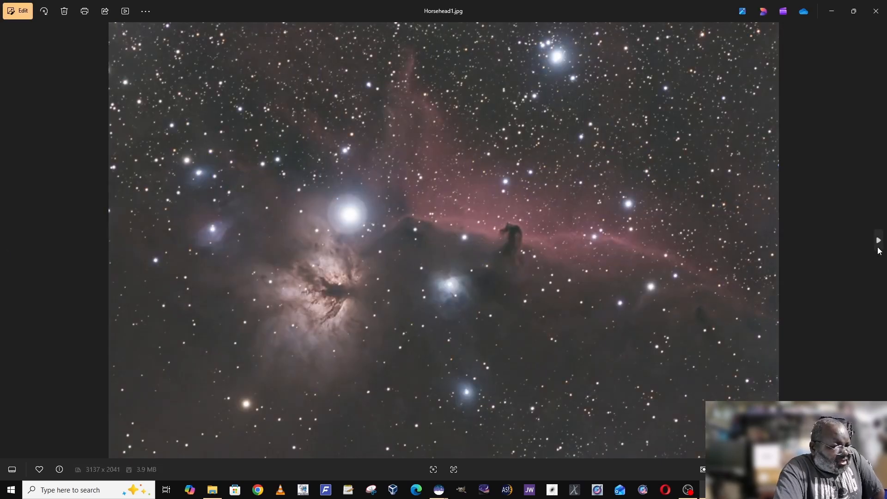
{"action": "left_click", "coordinate": [878, 245]}
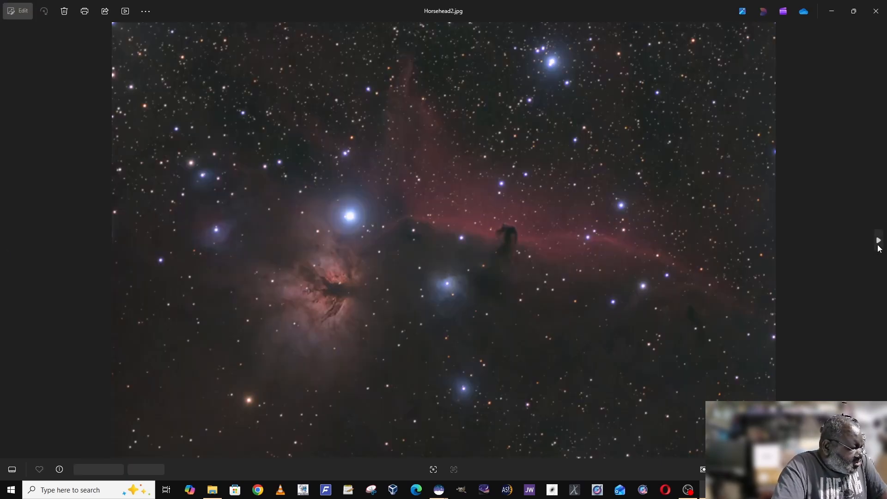
Compare the Flame Nebula and bright star detail up close in Horsehead2.jpg and Horsehead1.jpg, ending on Horsehead2.jpg
{"action": "scroll", "coordinate": [315, 295], "scroll_direction": "up", "scroll_amount": 5}
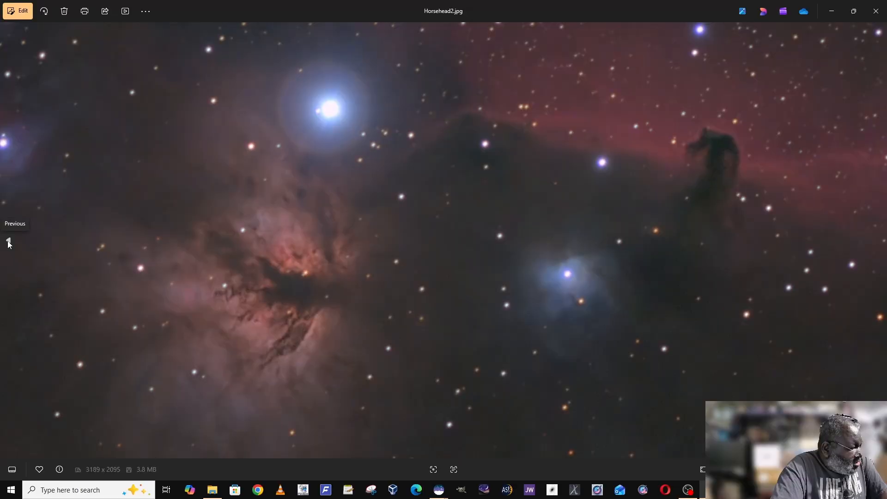
{"action": "left_click", "coordinate": [7, 240]}
{"action": "scroll", "coordinate": [316, 279], "scroll_direction": "up", "scroll_amount": 3}
{"action": "scroll", "coordinate": [316, 281], "scroll_direction": "up", "scroll_amount": 2}
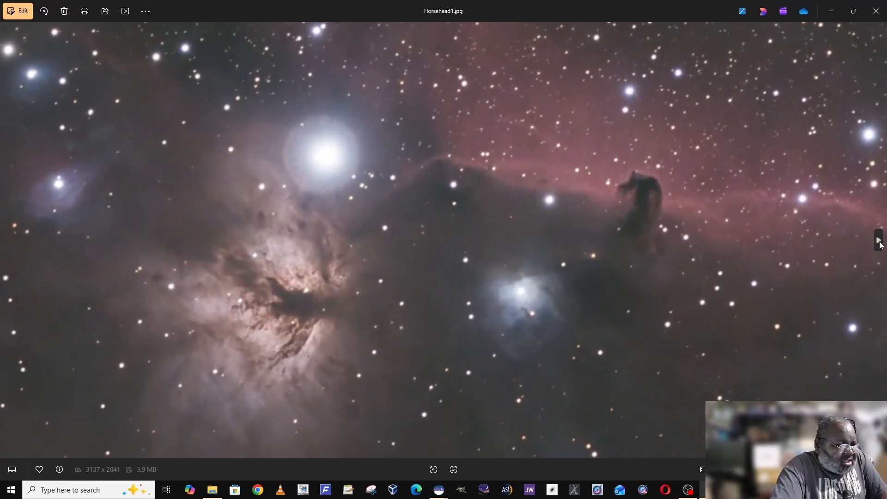
{"action": "left_click", "coordinate": [876, 243]}
{"action": "scroll", "coordinate": [293, 331], "scroll_direction": "up", "scroll_amount": 4}
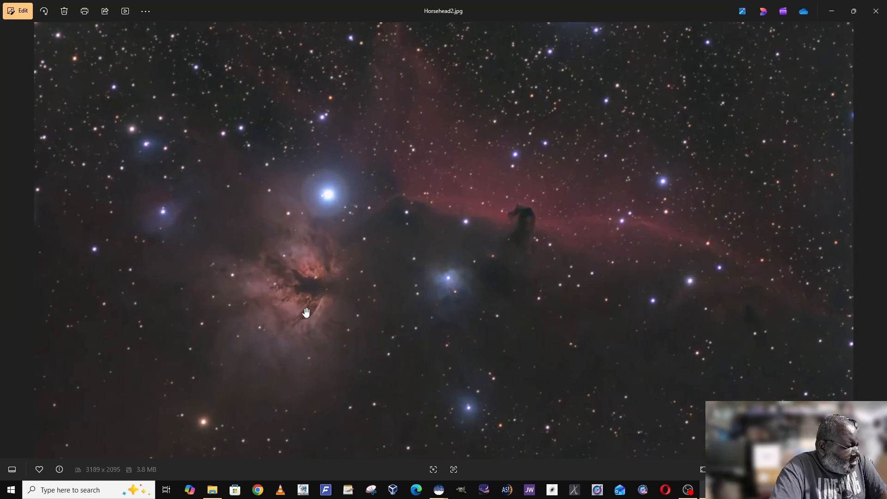
Examine the Flame Nebula region up close in Horsehead3.jpg and compare it with the same region in Horsehead2.jpg
{"action": "left_click", "coordinate": [878, 242]}
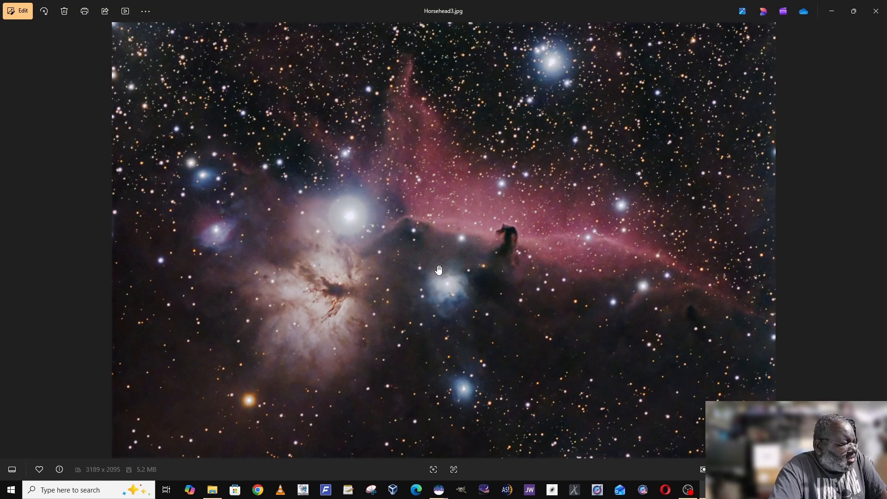
{"action": "scroll", "coordinate": [288, 297], "scroll_direction": "up", "scroll_amount": 4}
{"action": "scroll", "coordinate": [288, 296], "scroll_direction": "down", "scroll_amount": 4}
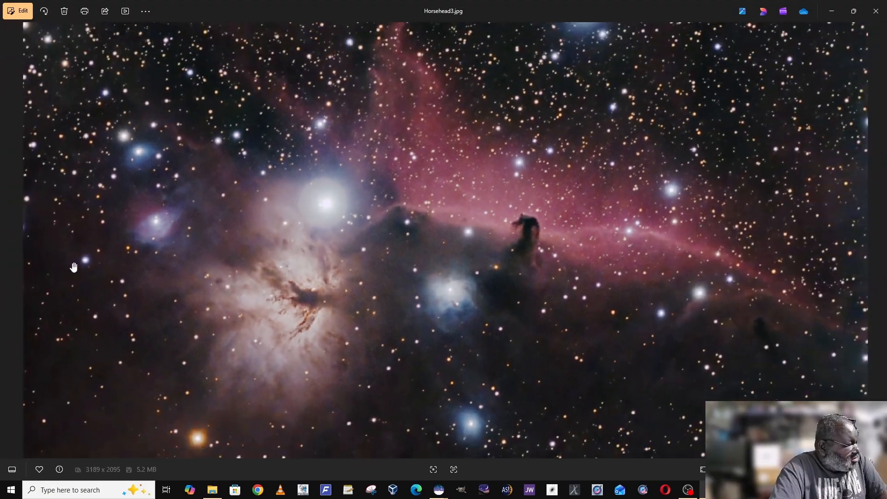
{"action": "left_click", "coordinate": [10, 242]}
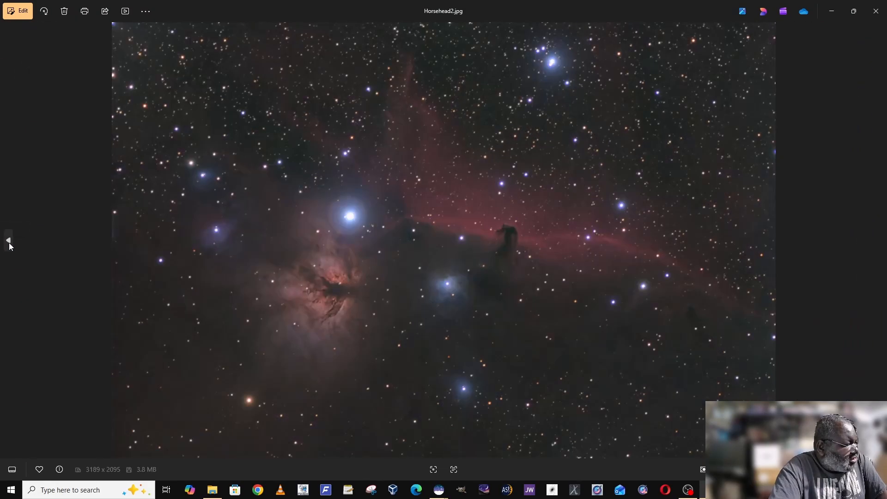
{"action": "scroll", "coordinate": [322, 295], "scroll_direction": "up", "scroll_amount": 1}
{"action": "scroll", "coordinate": [322, 295], "scroll_direction": "up", "scroll_amount": 2}
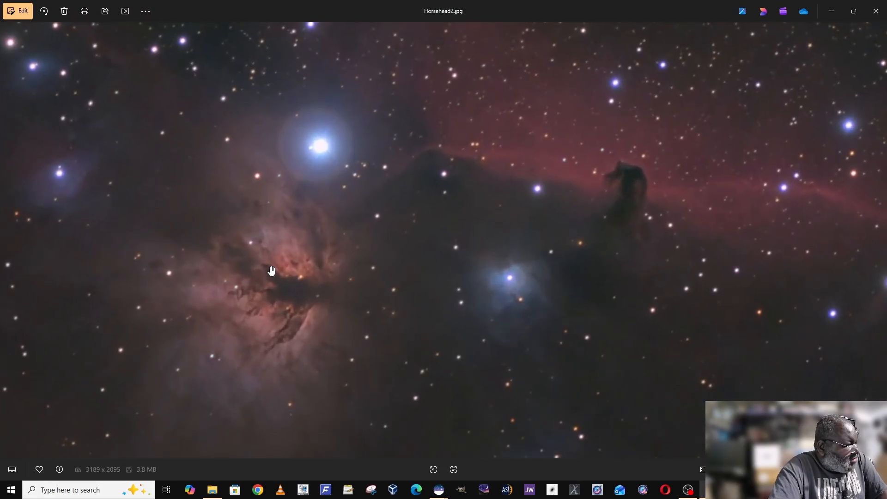
{"action": "scroll", "coordinate": [296, 292], "scroll_direction": "down", "scroll_amount": 2}
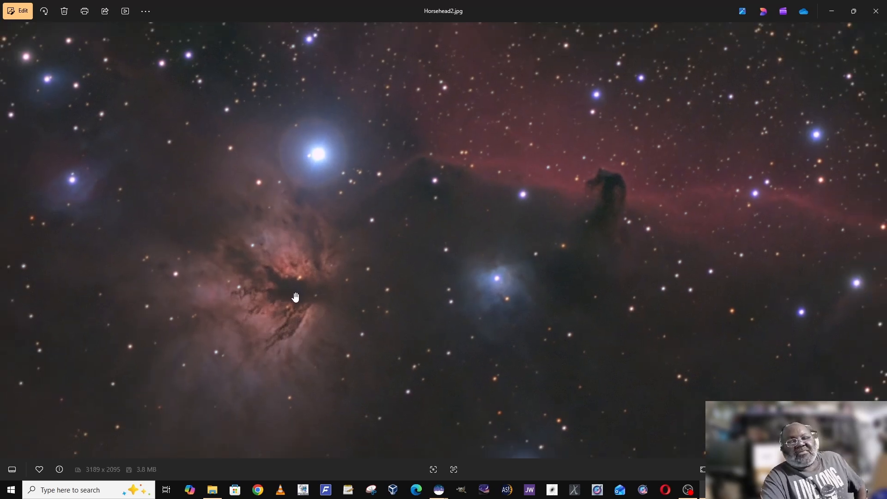
{"action": "scroll", "coordinate": [304, 289], "scroll_direction": "down", "scroll_amount": 1}
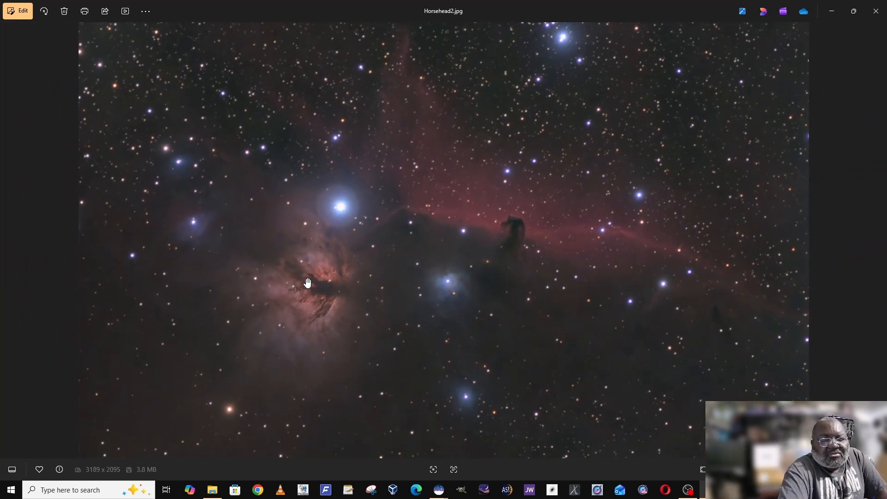
Close the Horsehead2.jpg viewer window and bring up the open Gemini-generated thumbnail image in the photo viewer
{"action": "left_click", "coordinate": [878, 13]}
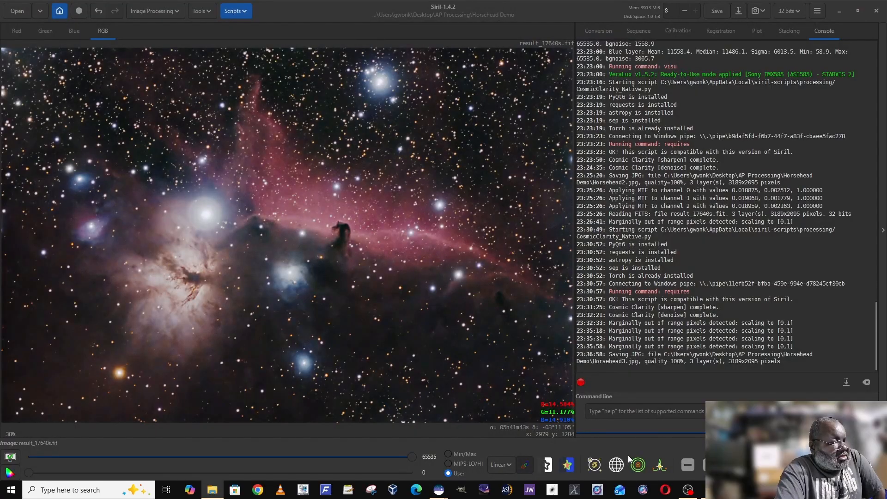
{"action": "mouse_move", "coordinate": [711, 489]}
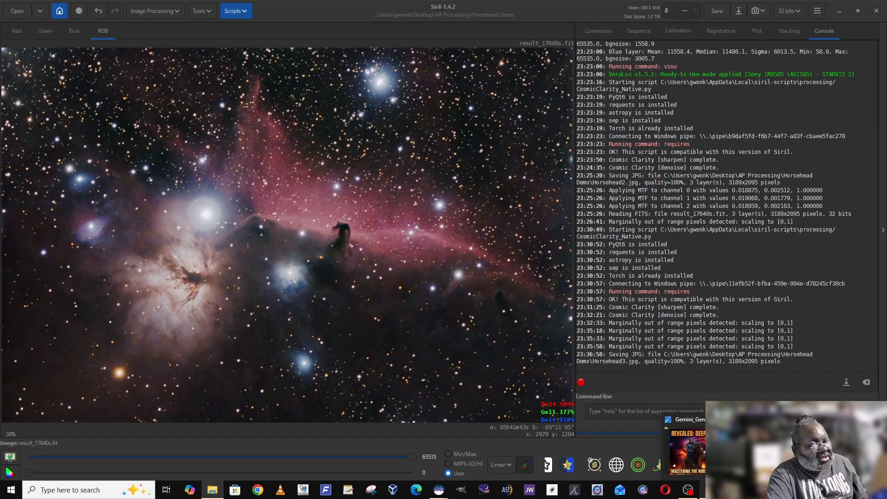
{"action": "left_click", "coordinate": [711, 452]}
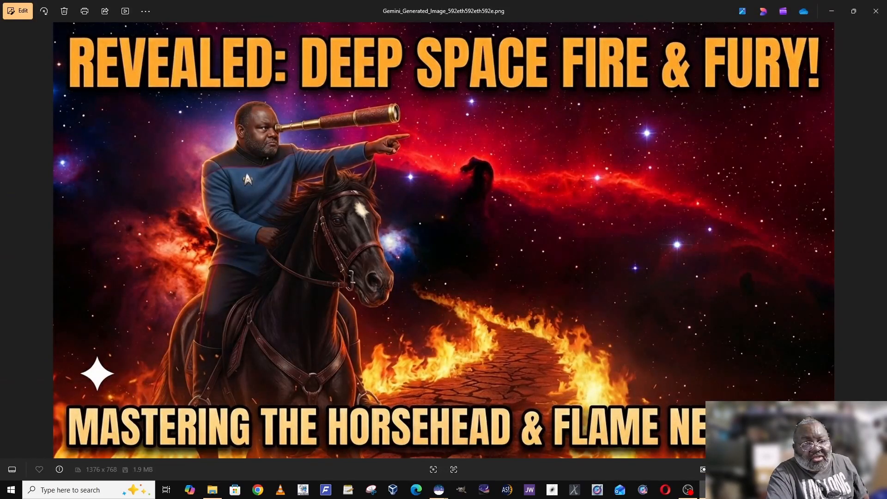